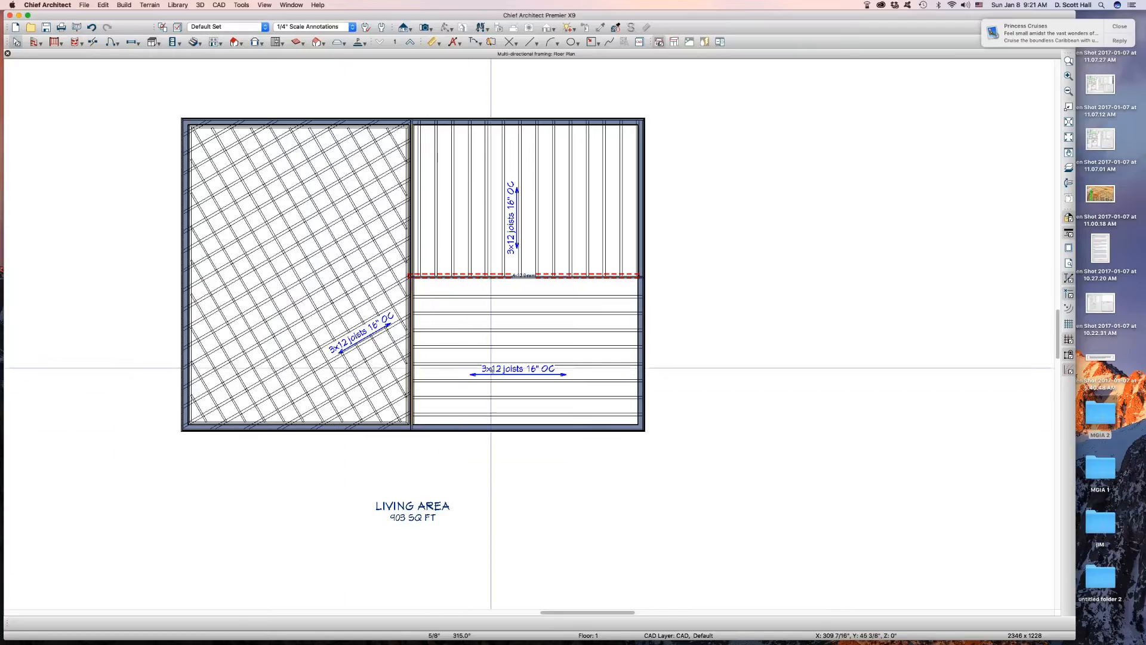
- Review the framing specification of the horizontal floor beam dividing the two right-hand joist areas
{"action": "left_click", "coordinate": [472, 372]}
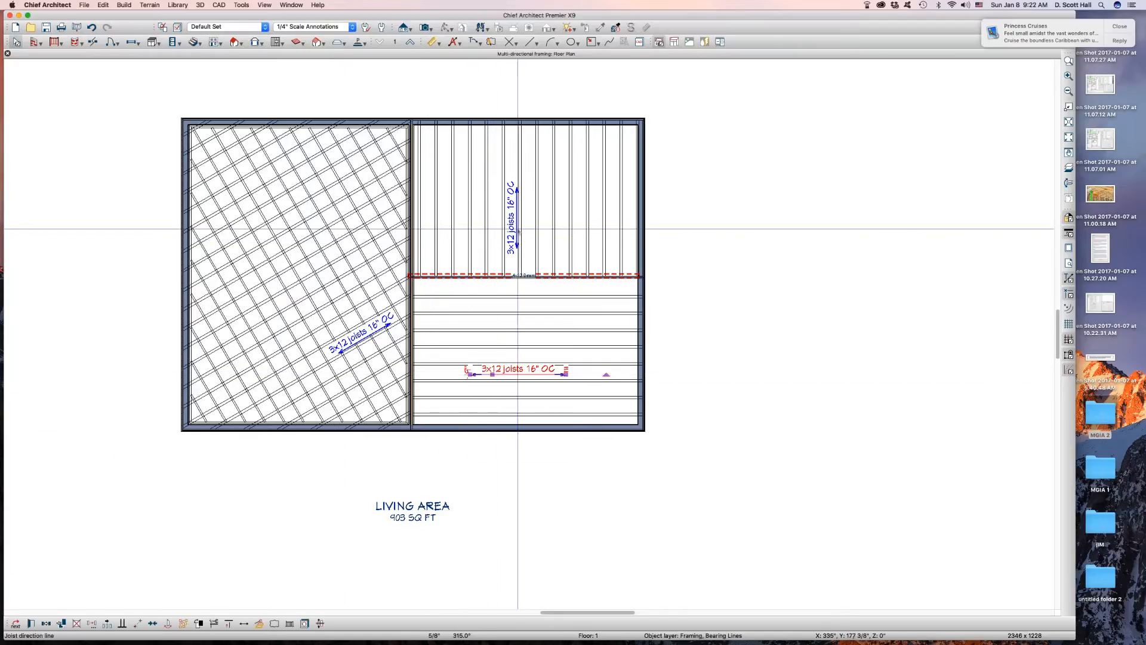
{"action": "key", "text": "Escape"}
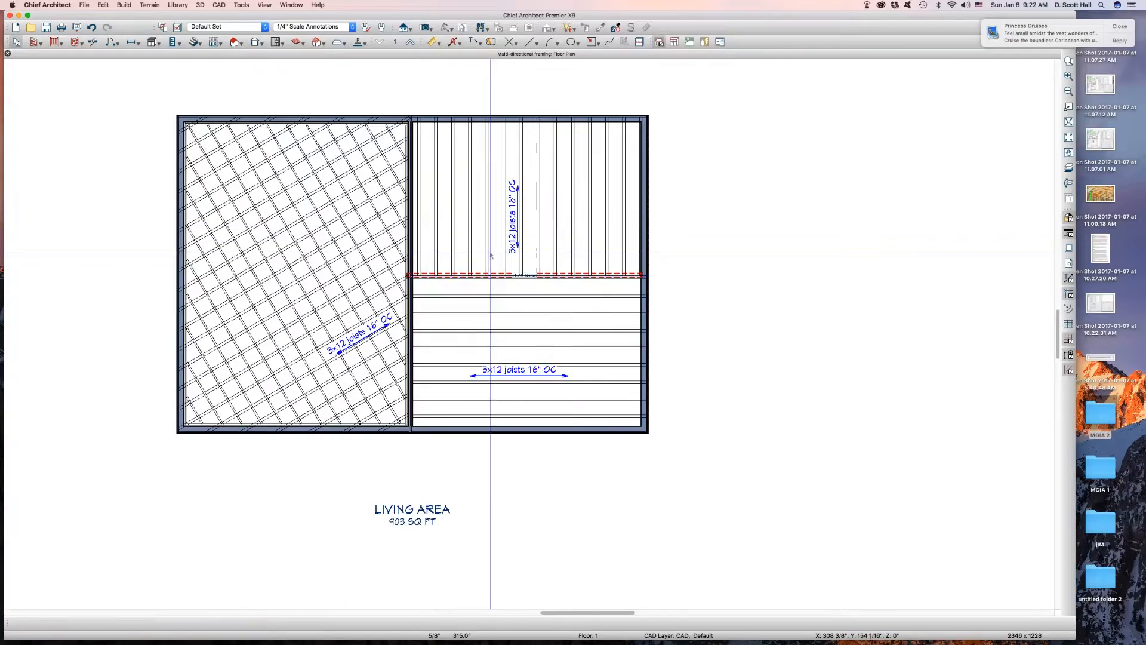
{"action": "left_click", "coordinate": [480, 276]}
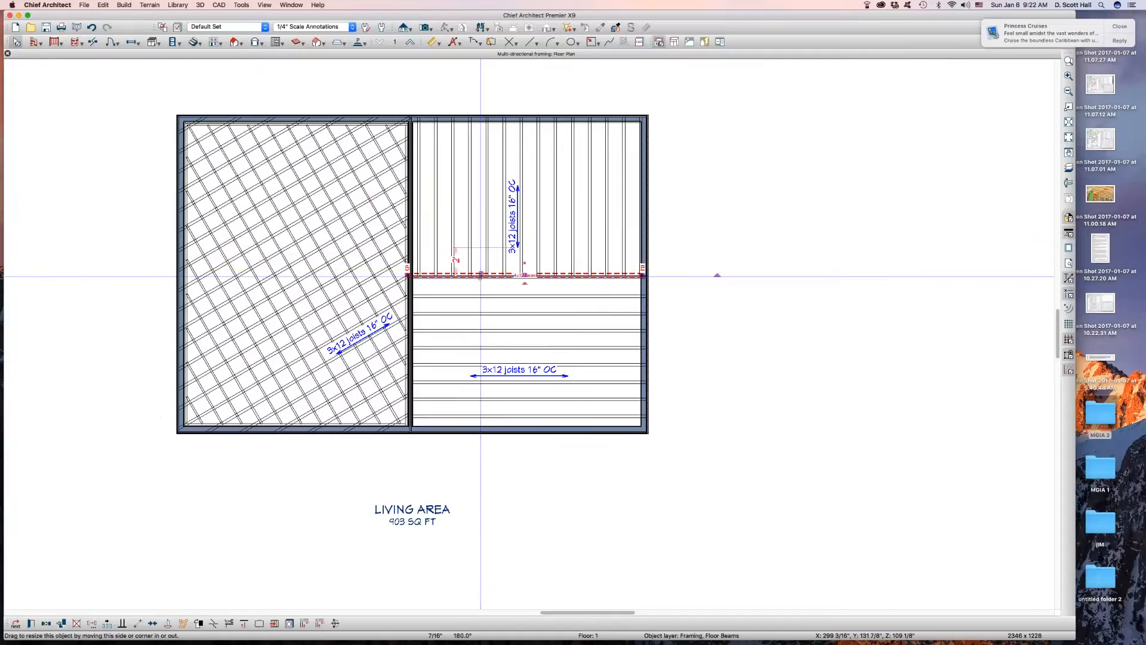
{"action": "double_click", "coordinate": [481, 277]}
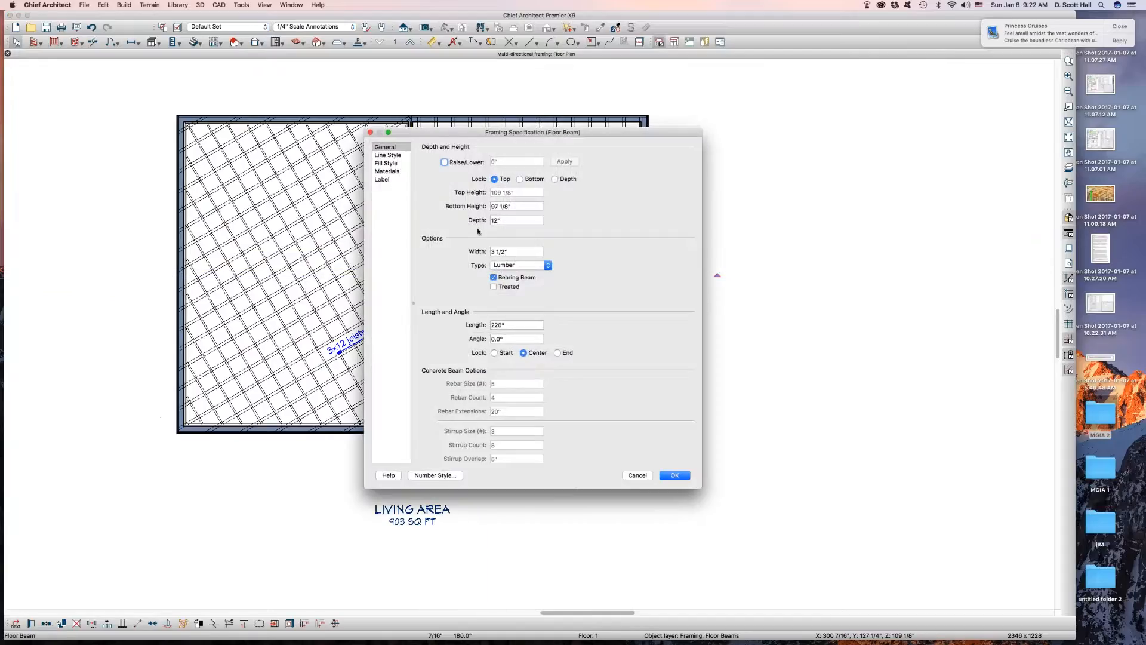
{"action": "left_click", "coordinate": [673, 475]}
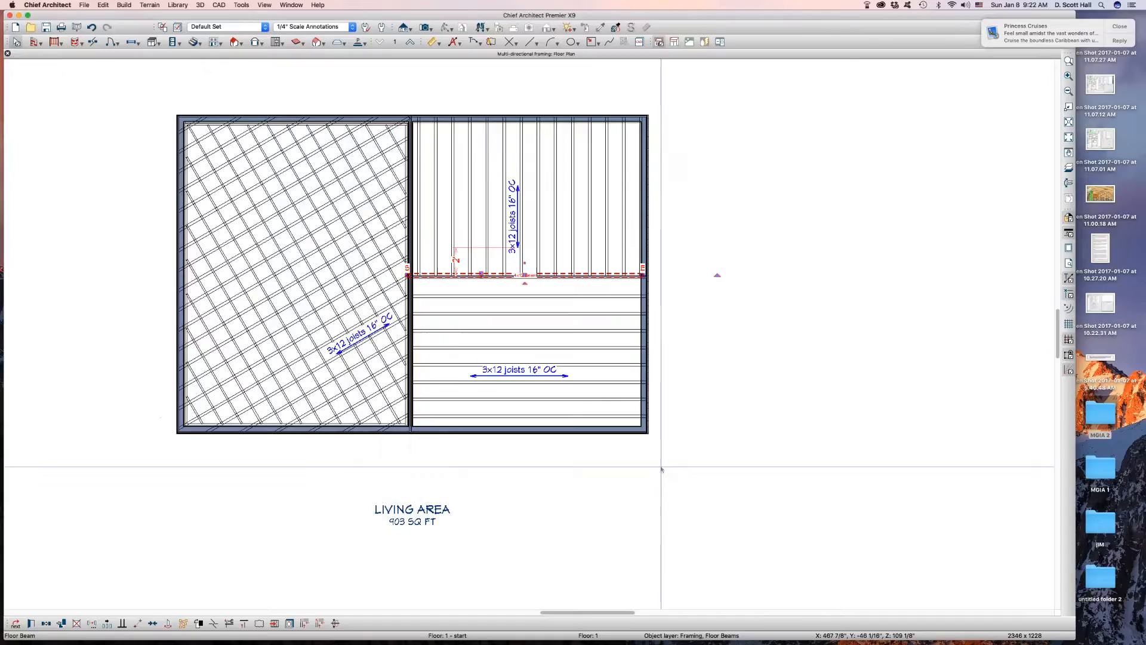
- Check the structure settings of the vertical interior wall, including its Bearing Wall option
{"action": "left_click", "coordinate": [412, 386]}
{"action": "double_click", "coordinate": [412, 386]}
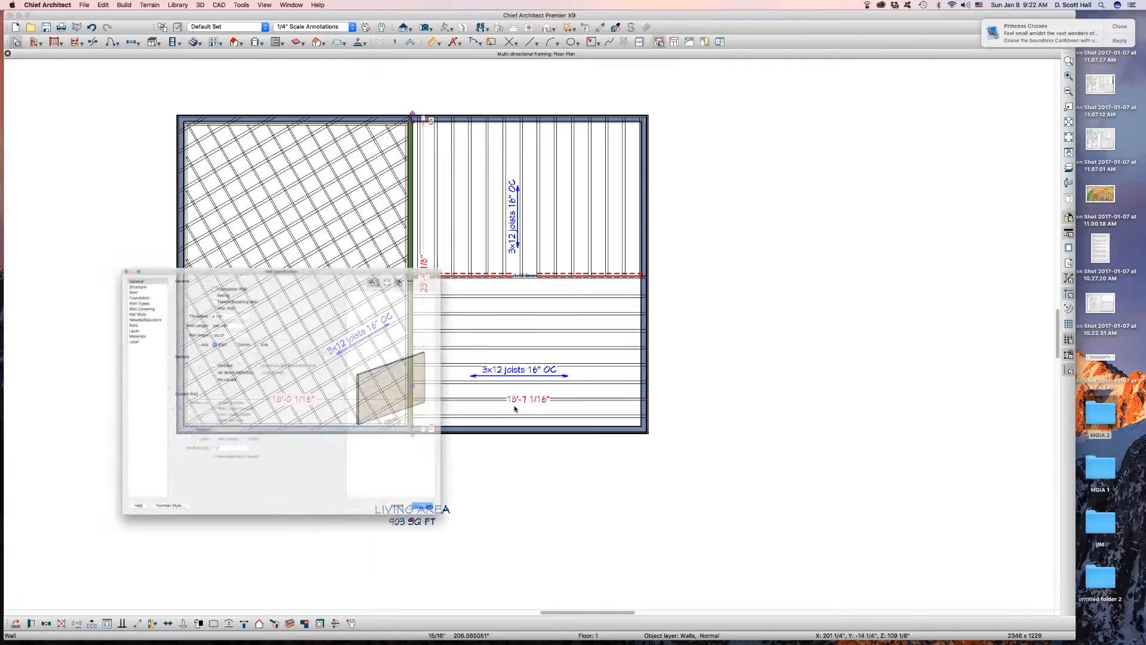
{"action": "left_click", "coordinate": [82, 238]}
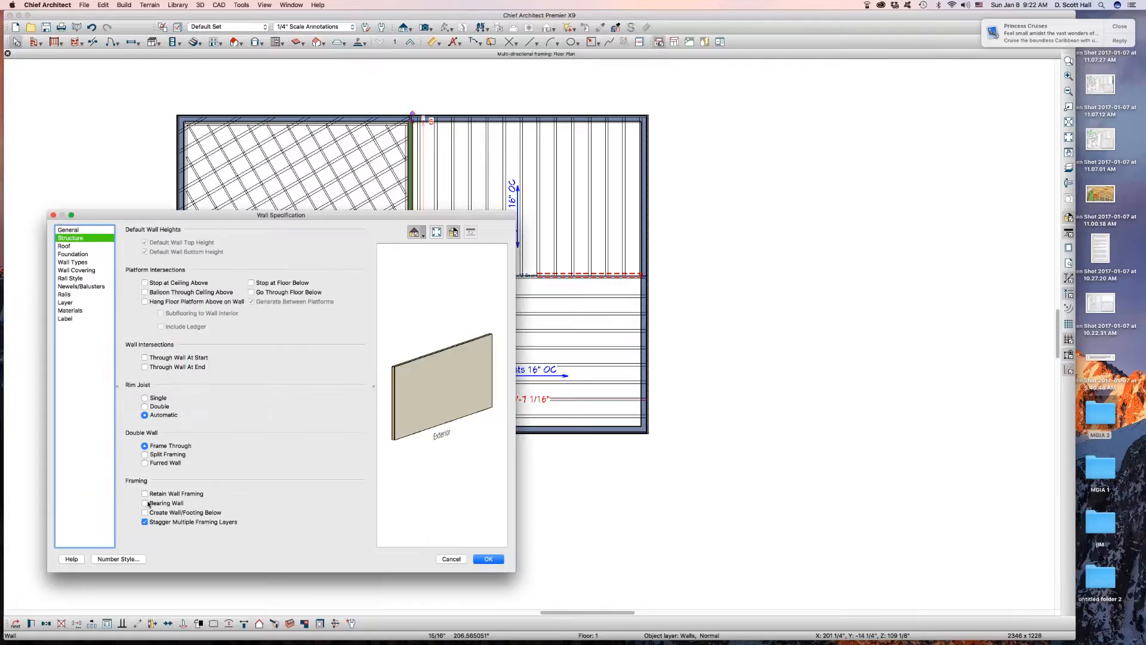
{"action": "key", "text": "Return"}
- Extend the lower end of the bearing line inside the vertical interior wall past the lower exterior wall
{"action": "scroll", "coordinate": [323, 472], "scroll_direction": "up", "scroll_amount": 5}
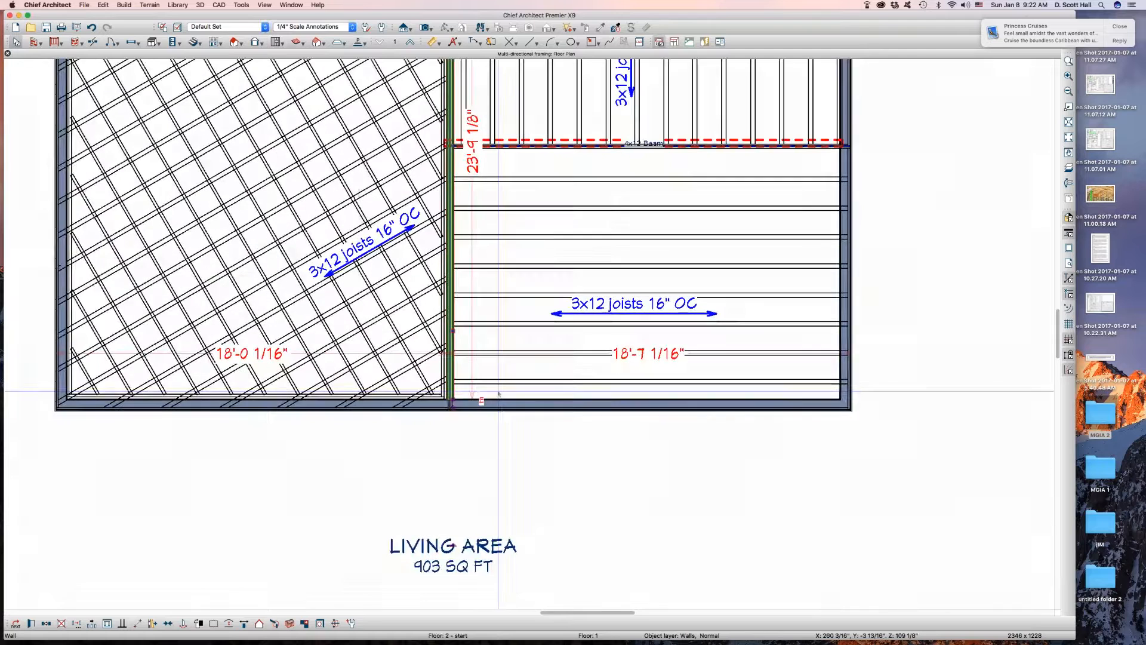
{"action": "scroll", "coordinate": [499, 429], "scroll_direction": "up", "scroll_amount": 2}
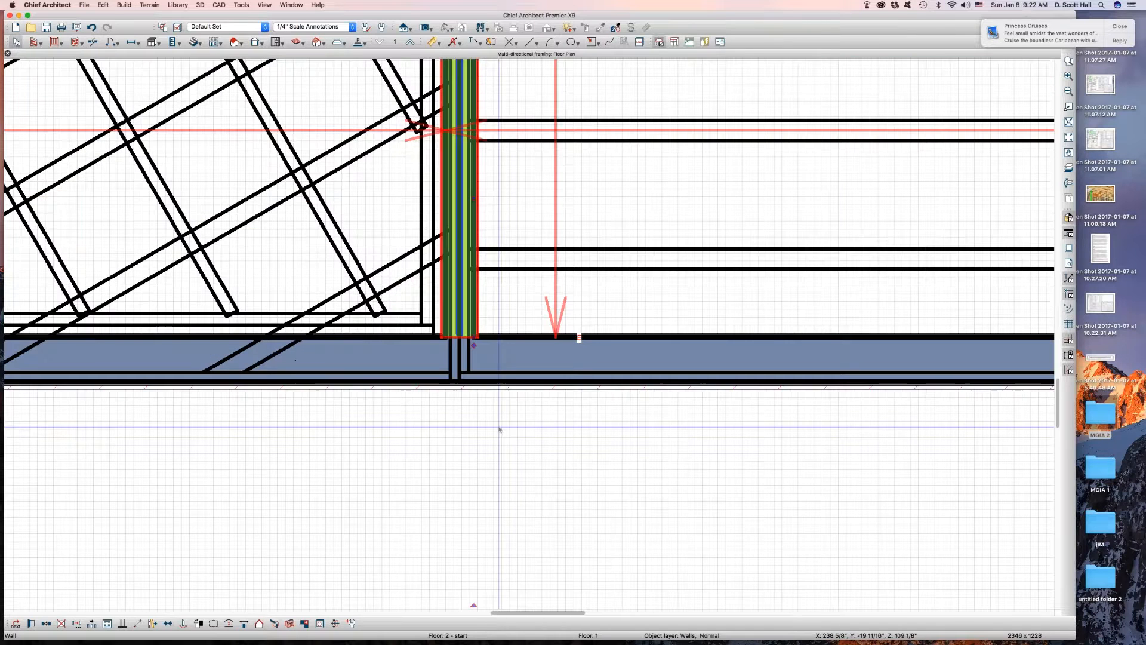
{"action": "left_click", "coordinate": [456, 313]}
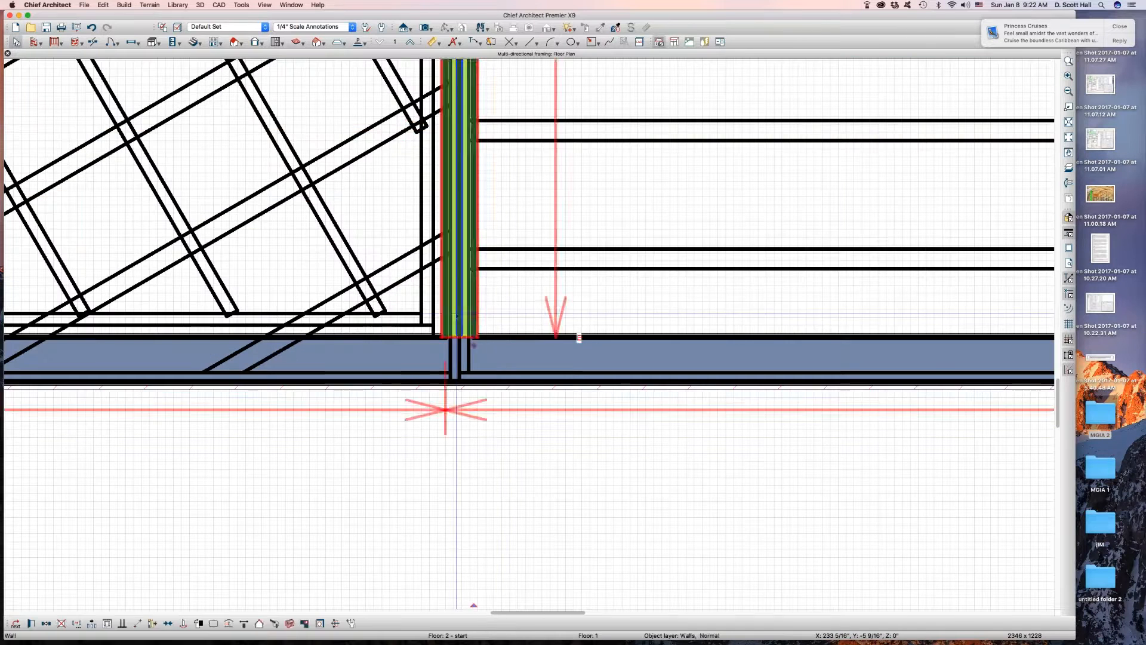
{"action": "key", "text": "Tab"}
{"action": "key", "text": "Tab"}
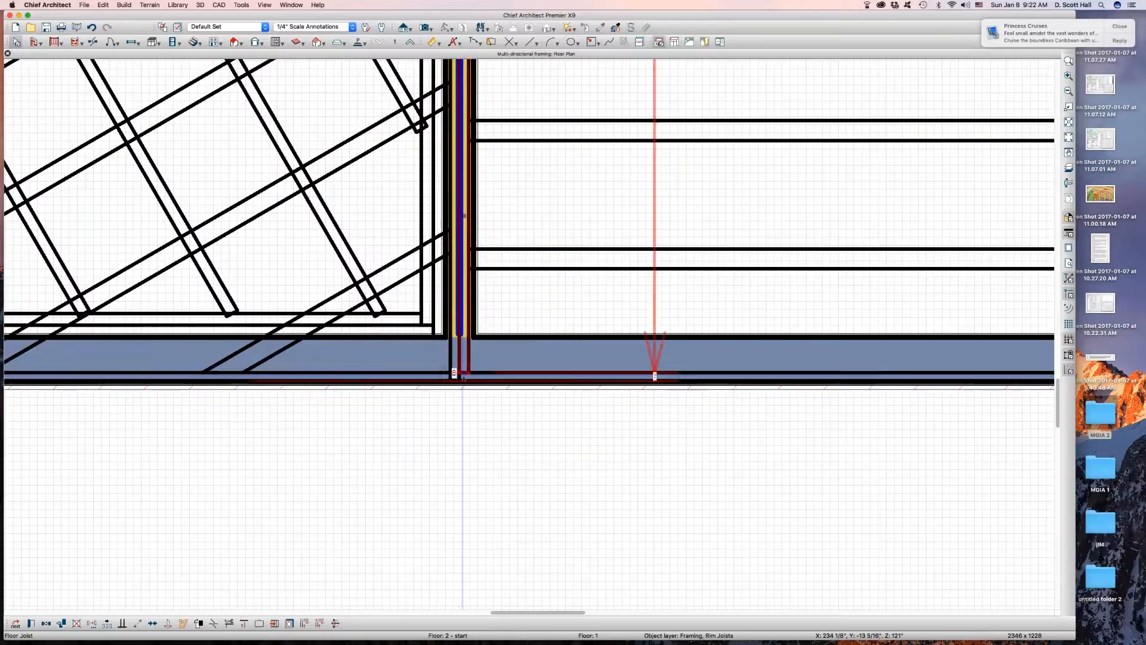
{"action": "left_click_drag", "start_coordinate": [462, 349], "coordinate": [473, 496]}
{"action": "scroll", "coordinate": [481, 505], "scroll_direction": "right", "scroll_amount": 5}
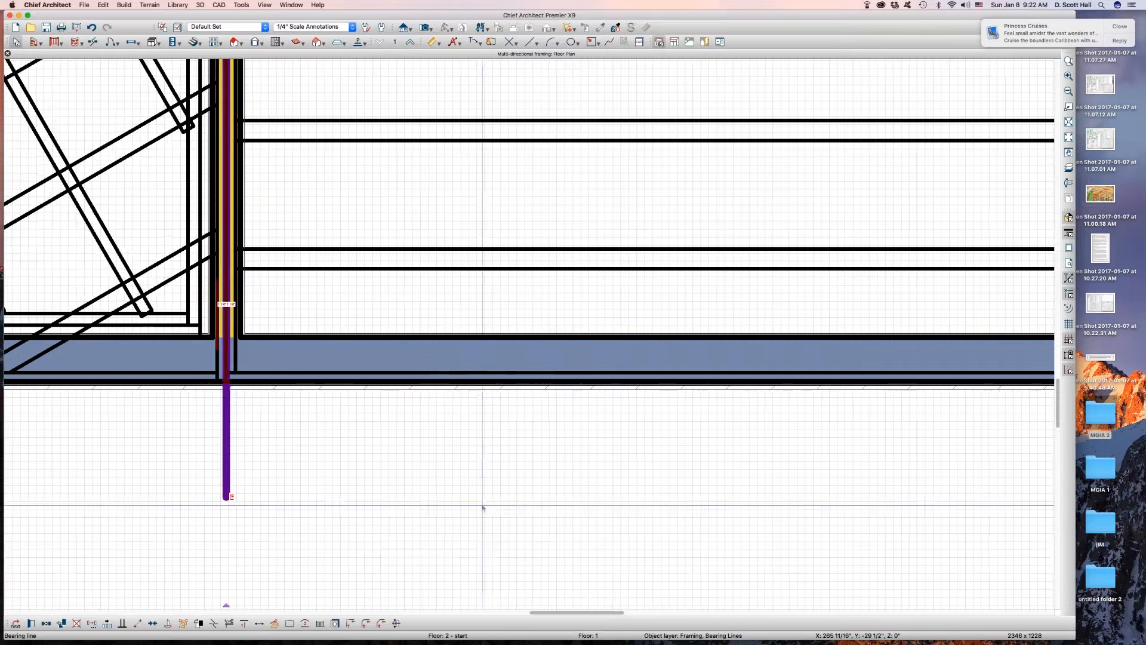
- Extend the bearing line's upper end beyond the upper exterior wall and lengthen its lower end a little further
{"action": "scroll", "coordinate": [448, 471], "scroll_direction": "down", "scroll_amount": 6}
{"action": "scroll", "coordinate": [459, 334], "scroll_direction": "up", "scroll_amount": 8}
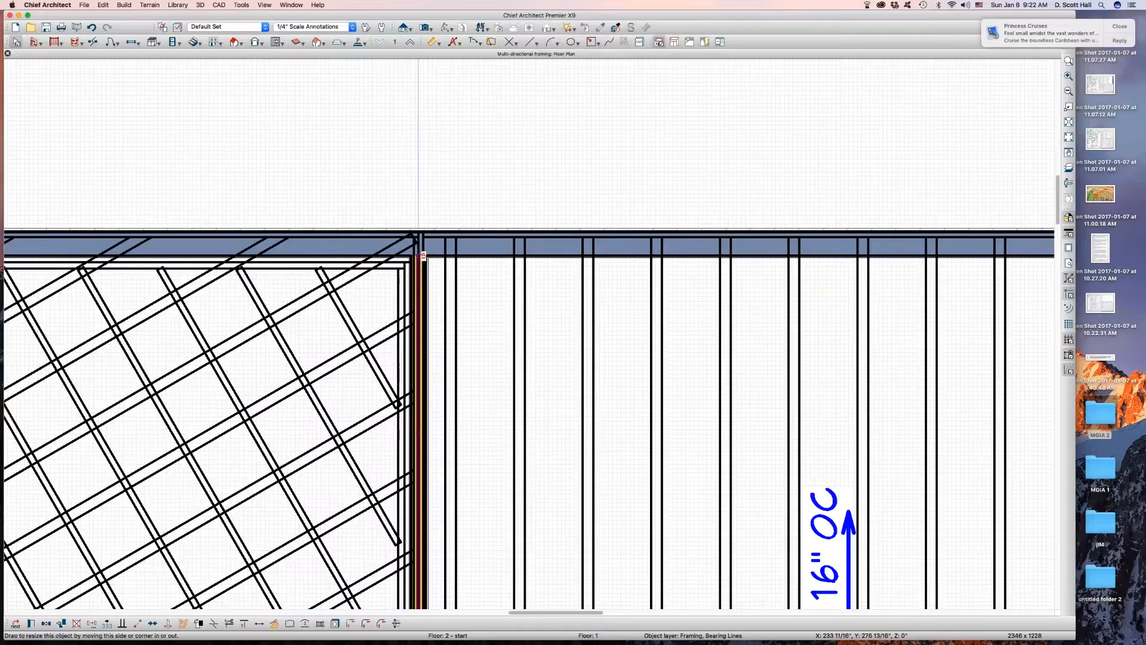
{"action": "left_click_drag", "start_coordinate": [417, 143], "coordinate": [416, 143]}
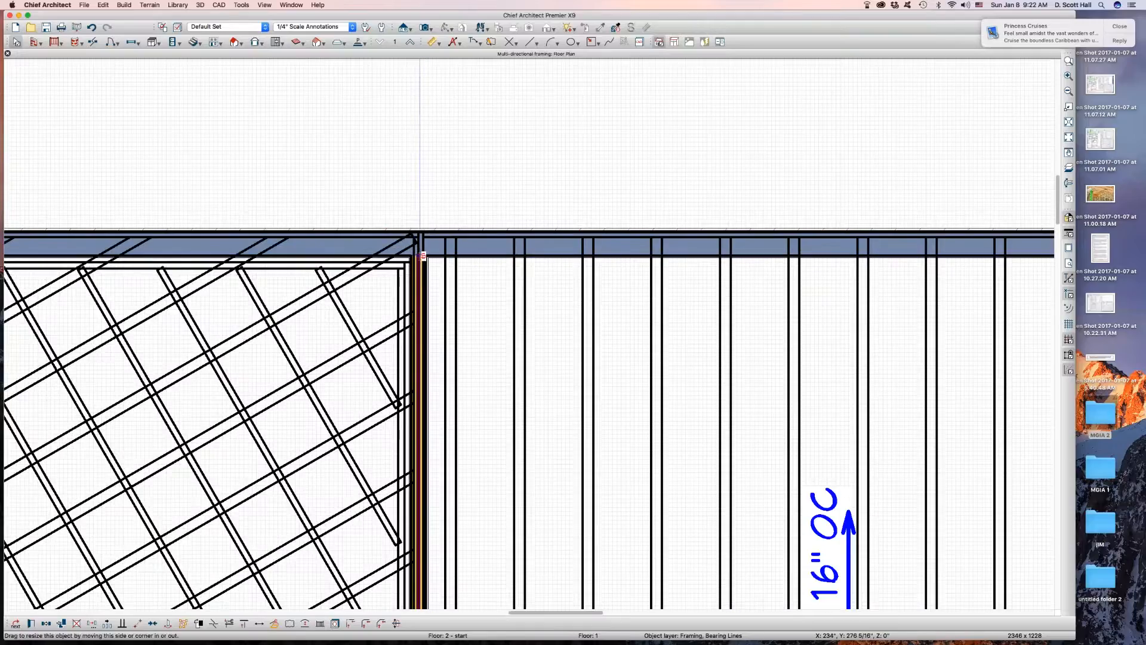
{"action": "scroll", "coordinate": [405, 128], "scroll_direction": "down", "scroll_amount": 8}
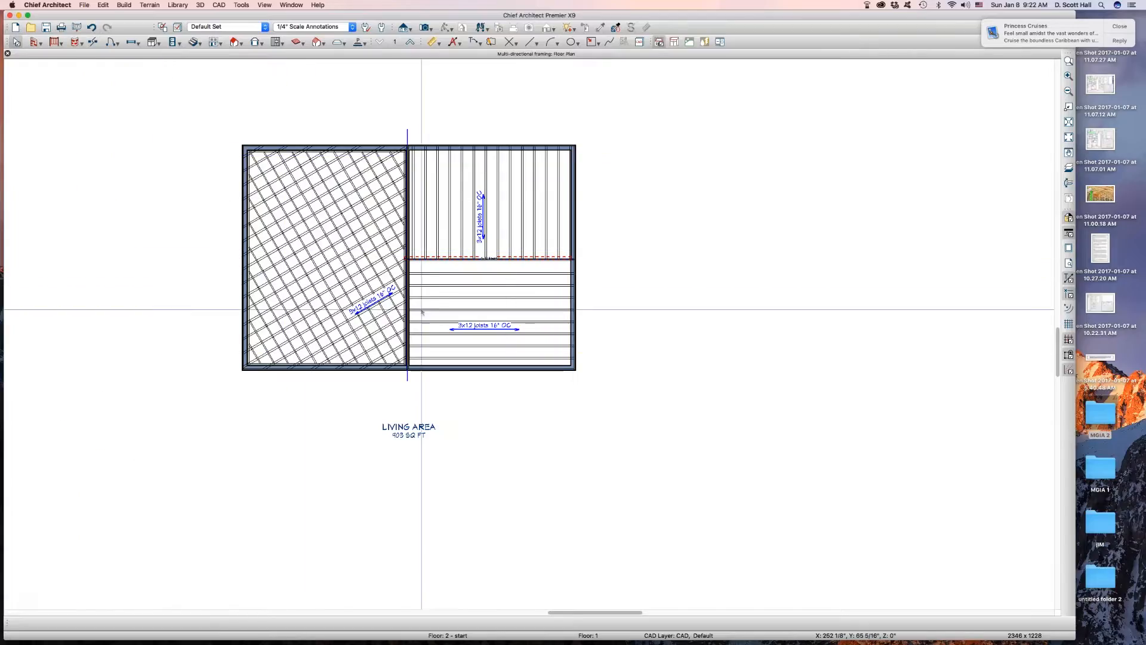
{"action": "scroll", "coordinate": [405, 394], "scroll_direction": "up", "scroll_amount": 3}
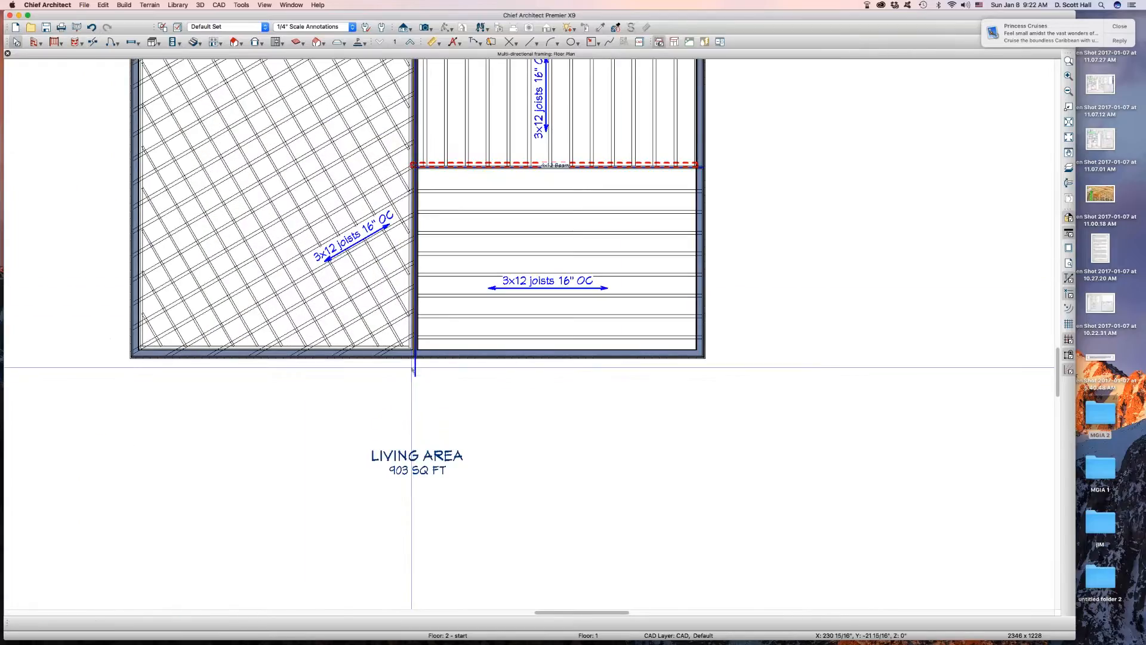
{"action": "left_click_drag", "start_coordinate": [413, 370], "coordinate": [414, 388]}
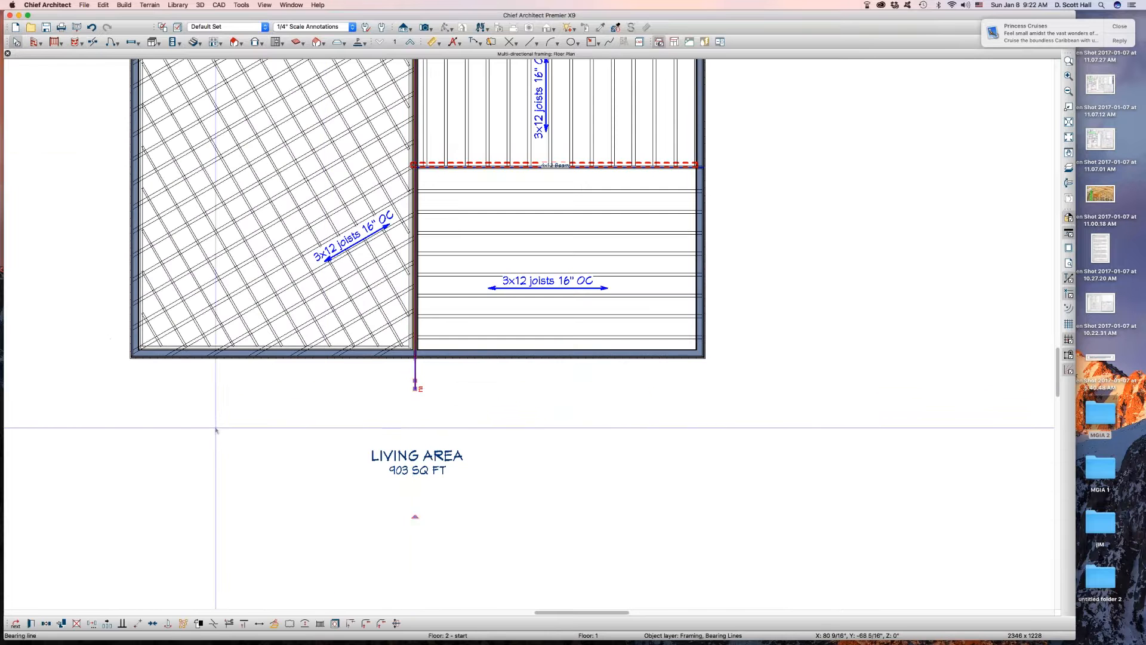
{"action": "key", "text": "Escape"}
- Try rotating the left area's joist direction line to slope down toward the interior wall, and undo the rotation
{"action": "scroll", "coordinate": [375, 225], "scroll_direction": "up", "scroll_amount": 3}
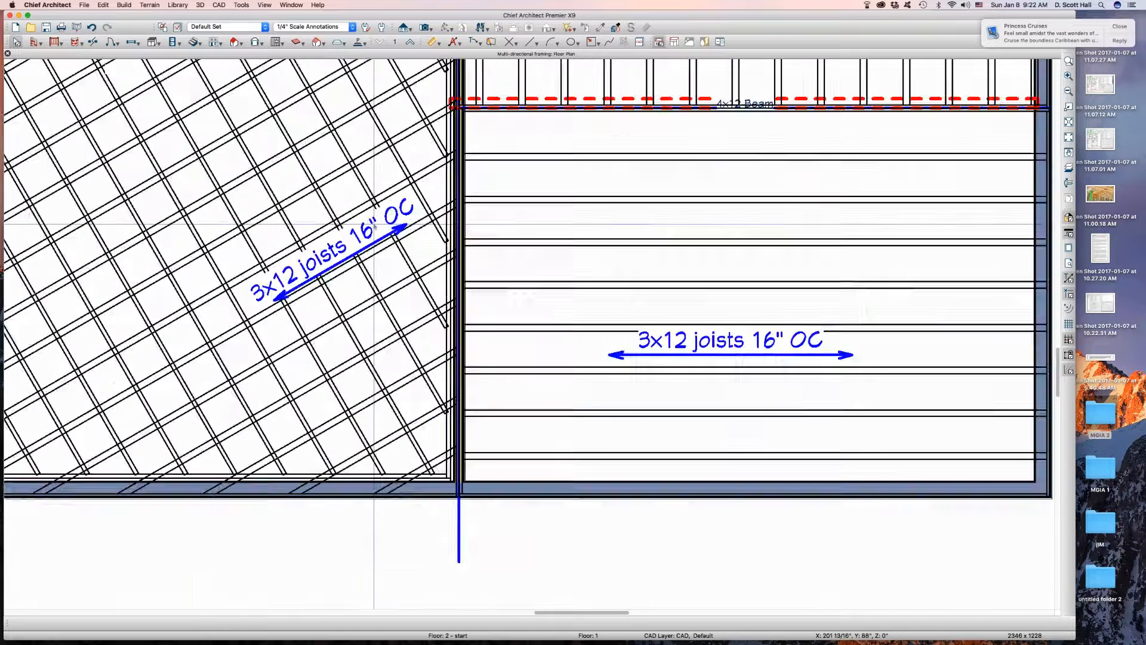
{"action": "scroll", "coordinate": [435, 259], "scroll_direction": "down", "scroll_amount": 2}
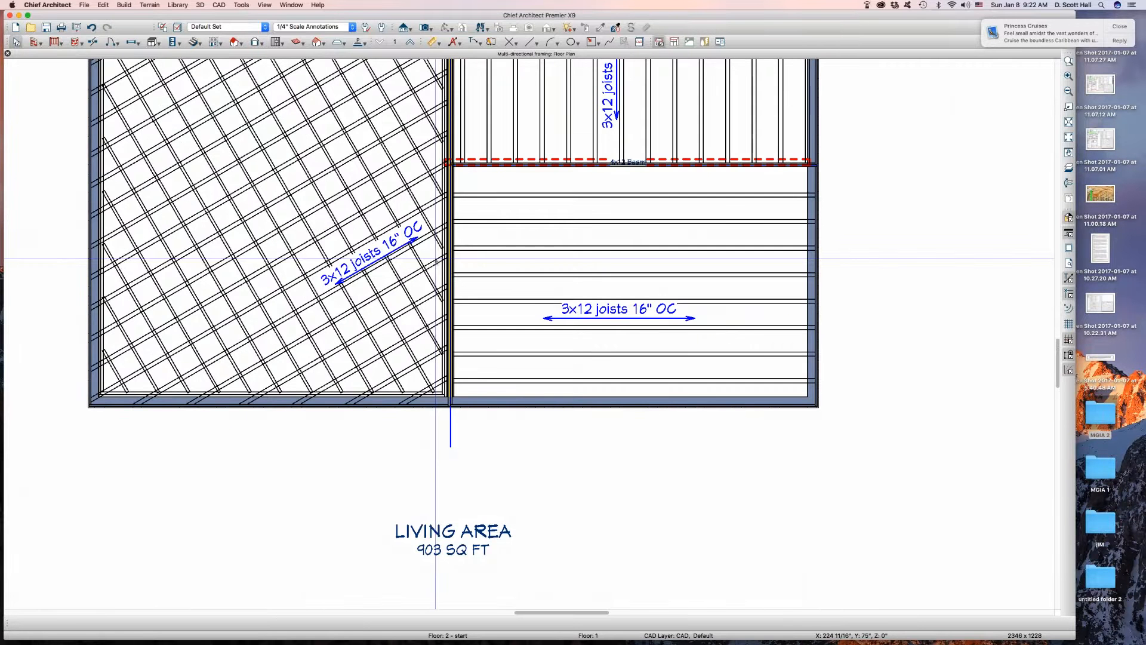
{"action": "left_click", "coordinate": [415, 238]}
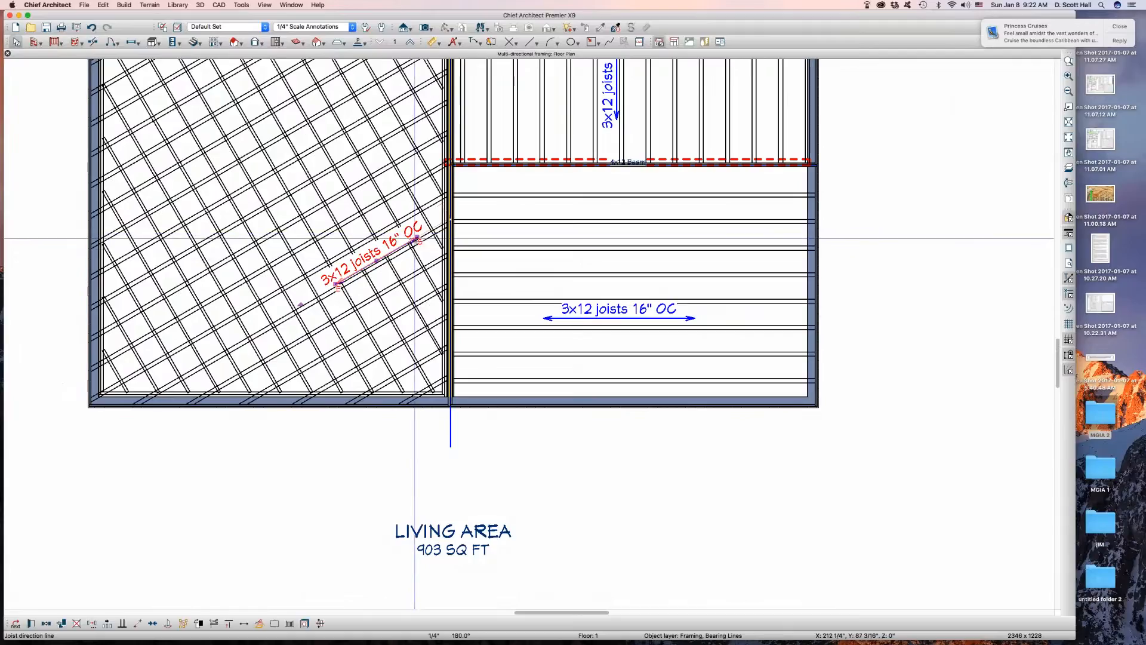
{"action": "scroll", "coordinate": [414, 238], "scroll_direction": "down", "scroll_amount": 3}
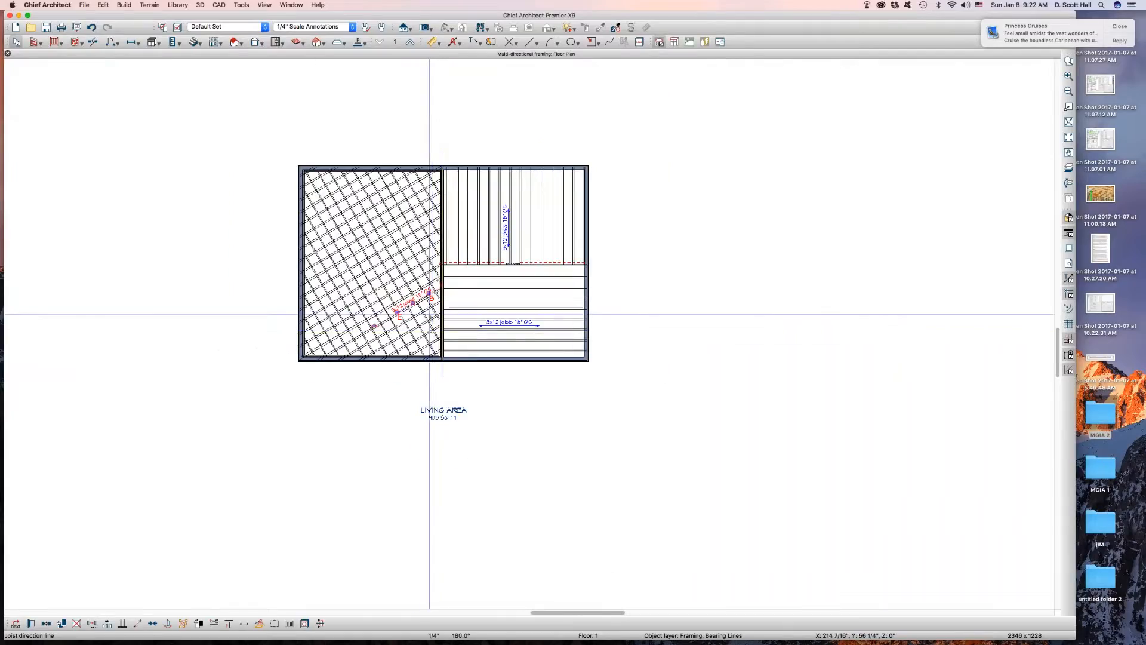
{"action": "scroll", "coordinate": [430, 296], "scroll_direction": "up", "scroll_amount": 1}
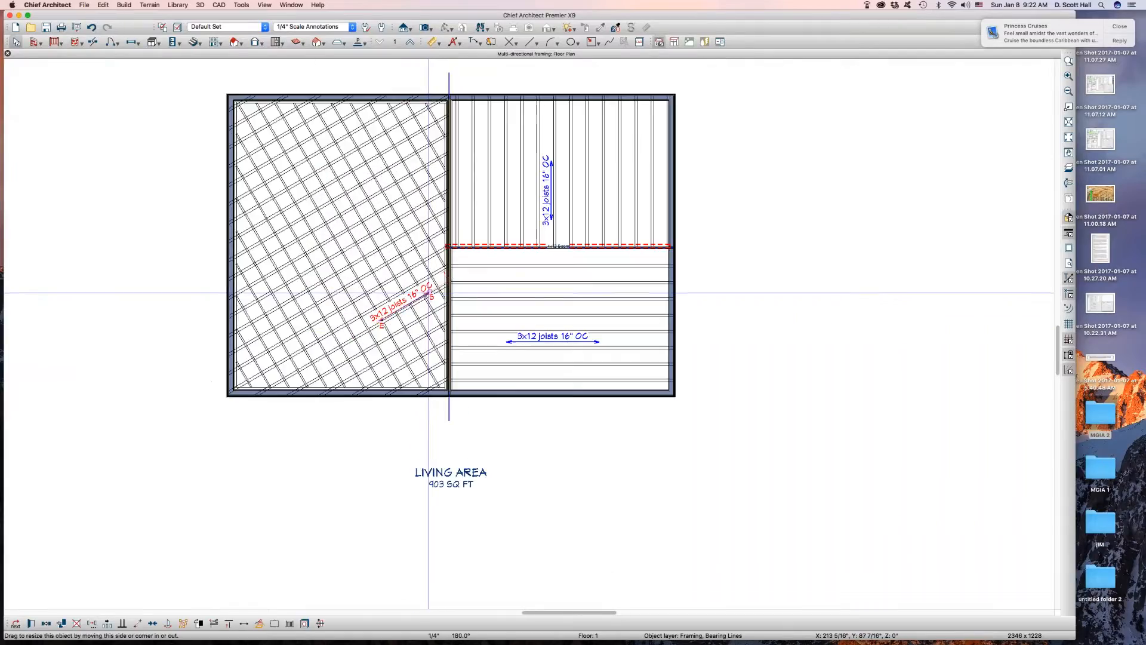
{"action": "left_click_drag", "start_coordinate": [428, 293], "coordinate": [418, 353]}
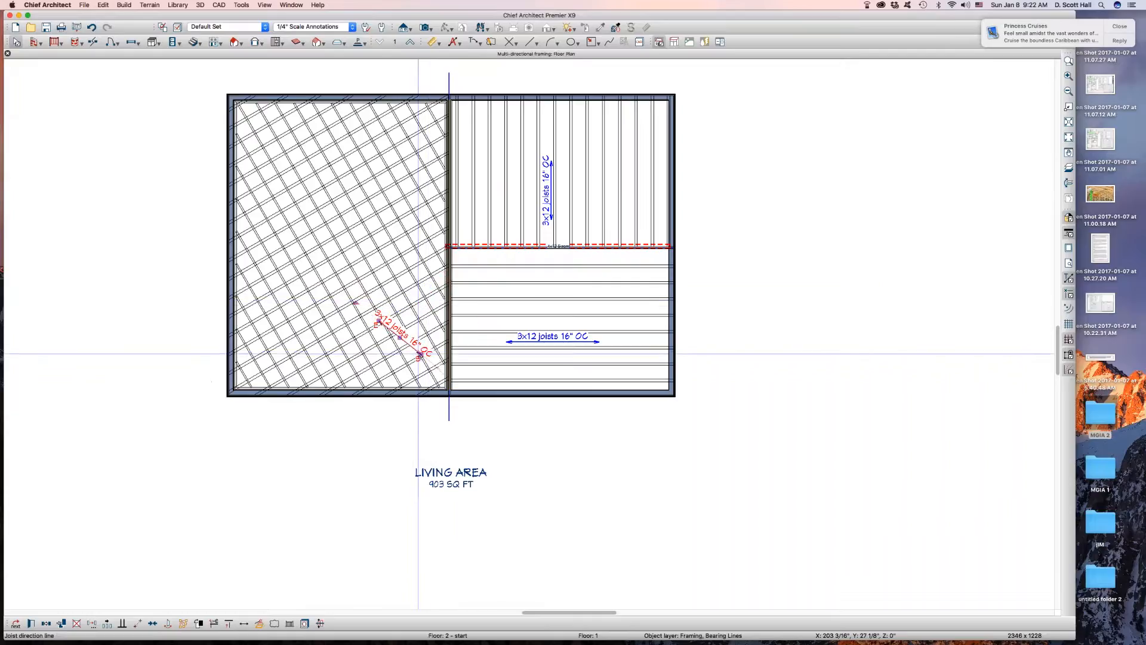
{"action": "key", "text": "super+z"}
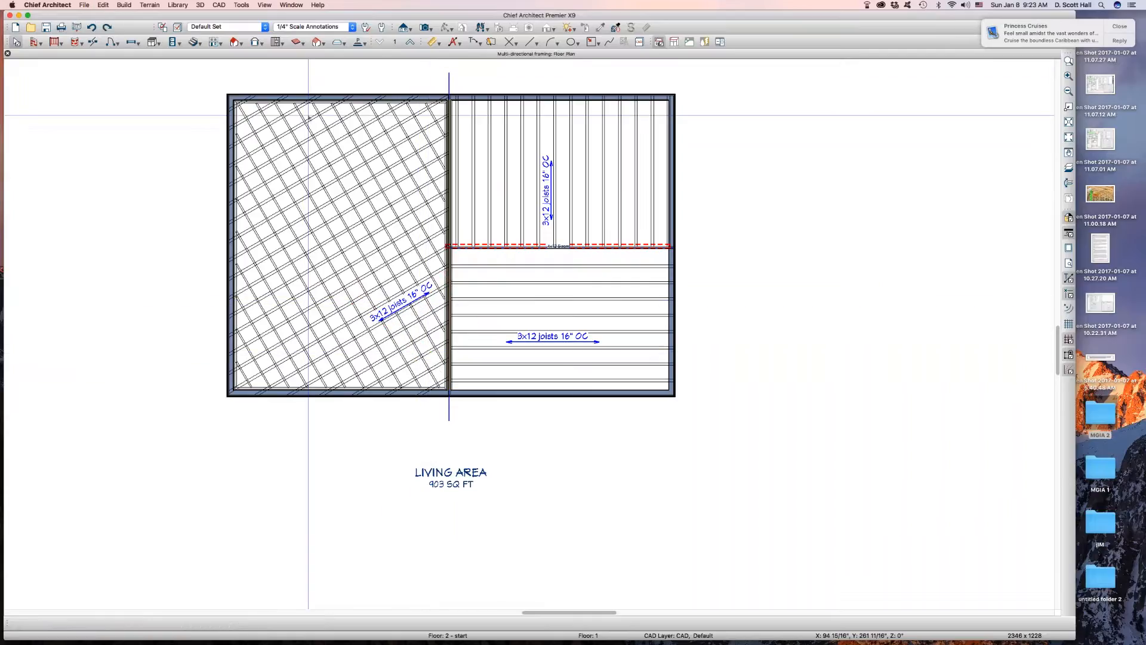
- Turn on Automatically Build Floor and Ceiling Framing in the framing defaults and apply it
{"action": "left_click", "coordinate": [318, 43]}
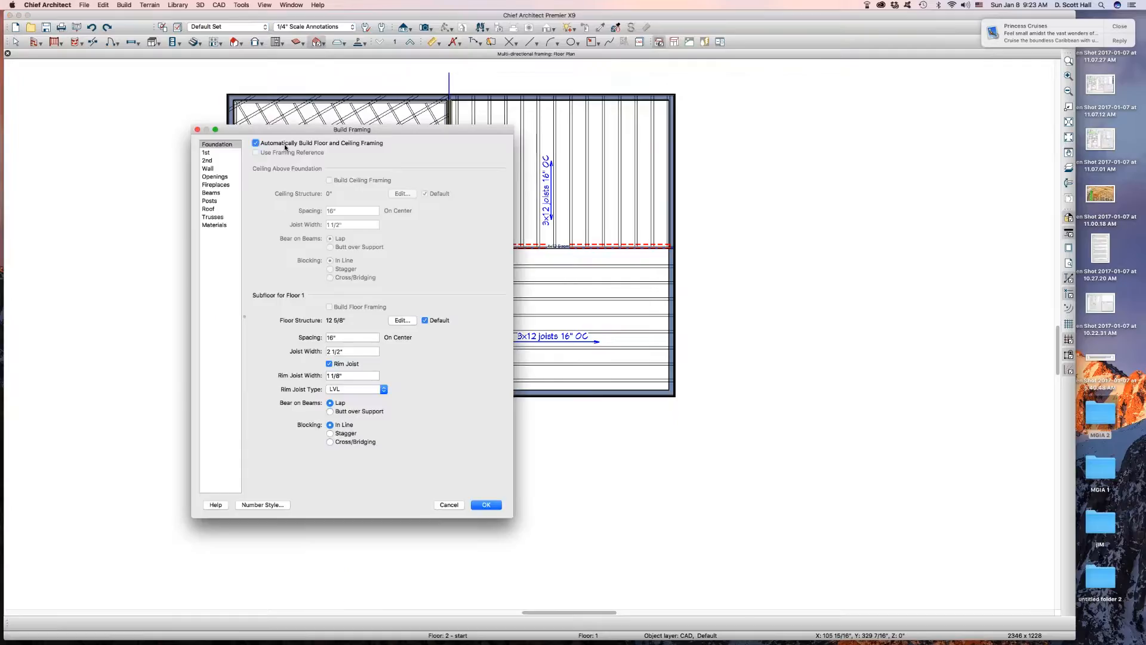
{"action": "key", "text": "Return"}
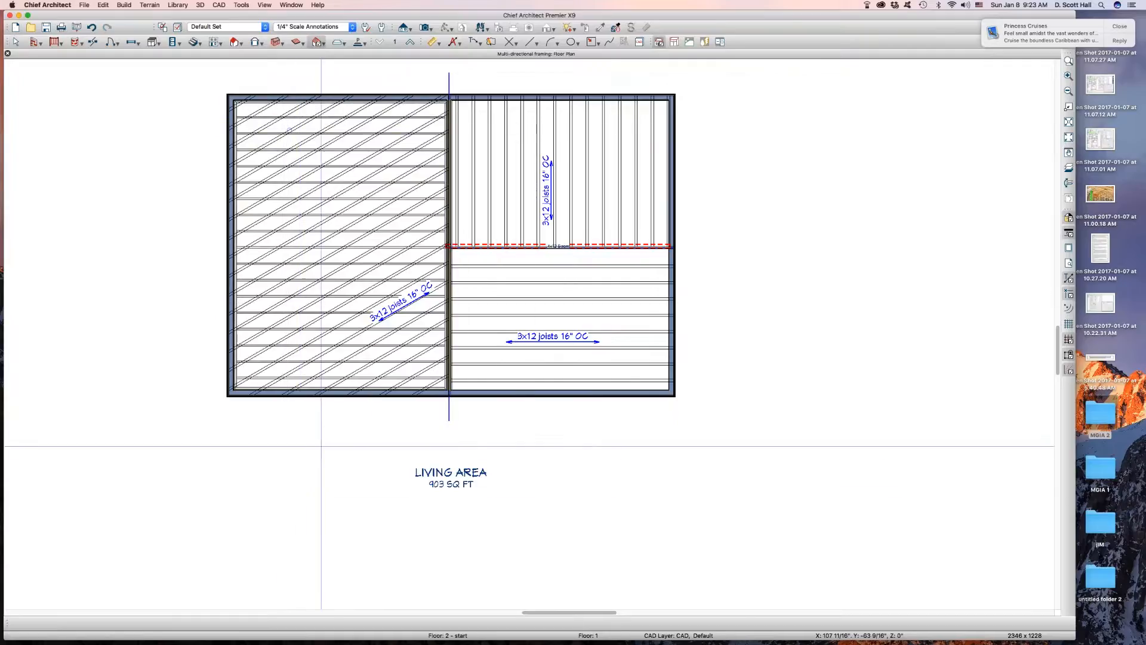
- Rotate the left area's joist direction line to a shallower angle, still rising toward the interior wall
{"action": "scroll", "coordinate": [417, 317], "scroll_direction": "up", "scroll_amount": 2}
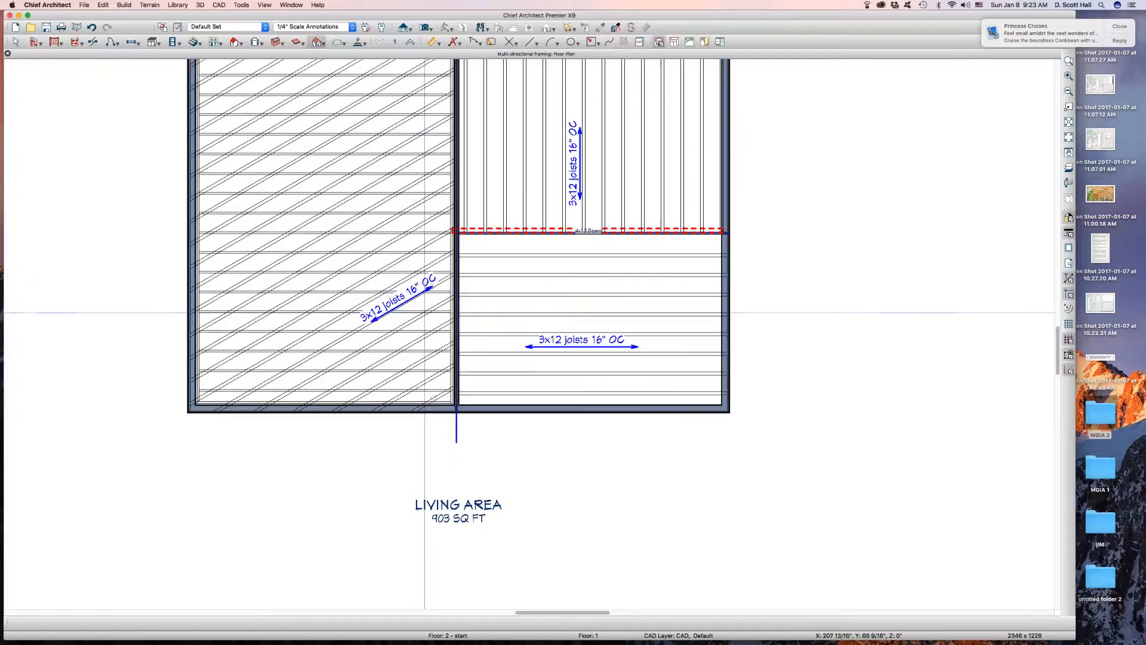
{"action": "left_click", "coordinate": [426, 290]}
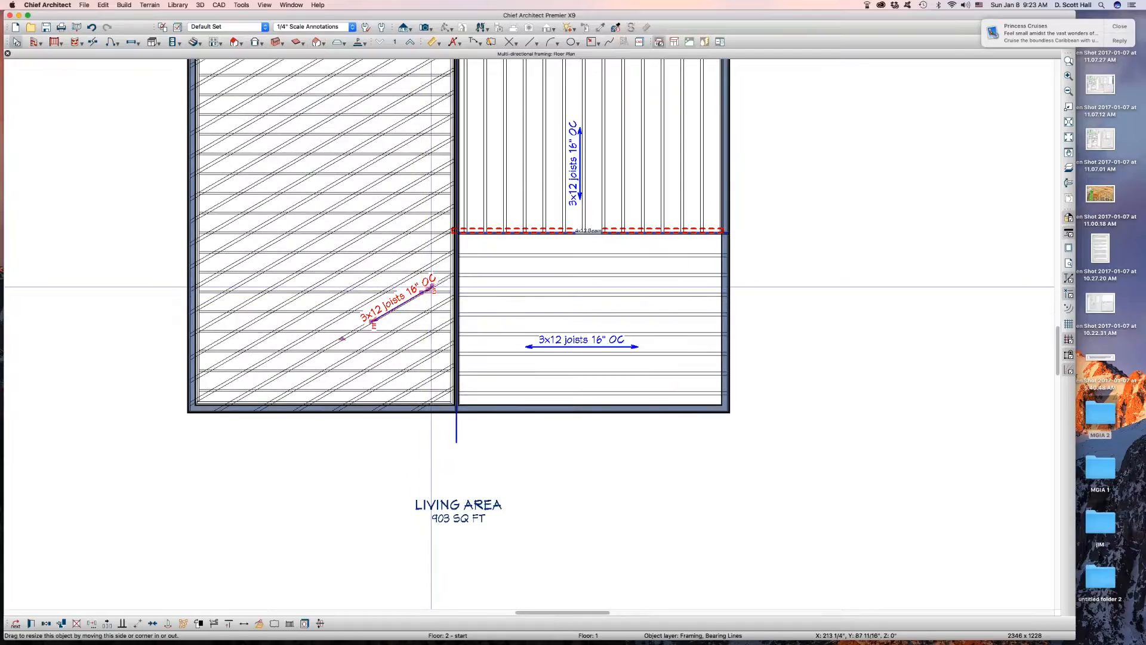
{"action": "left_click_drag", "start_coordinate": [431, 287], "coordinate": [427, 307]}
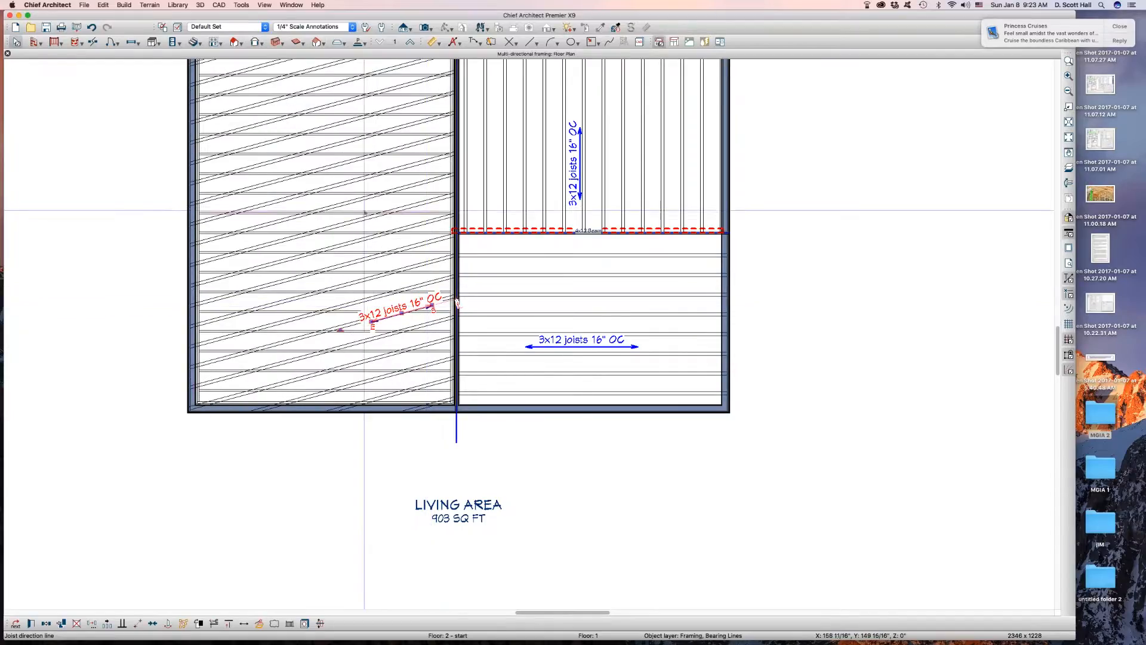
- Change the color of the "Framing, Ceiling Joists" layer to Magenta through a joist in the left area
{"action": "left_click", "coordinate": [353, 212]}
{"action": "key", "text": "l"}
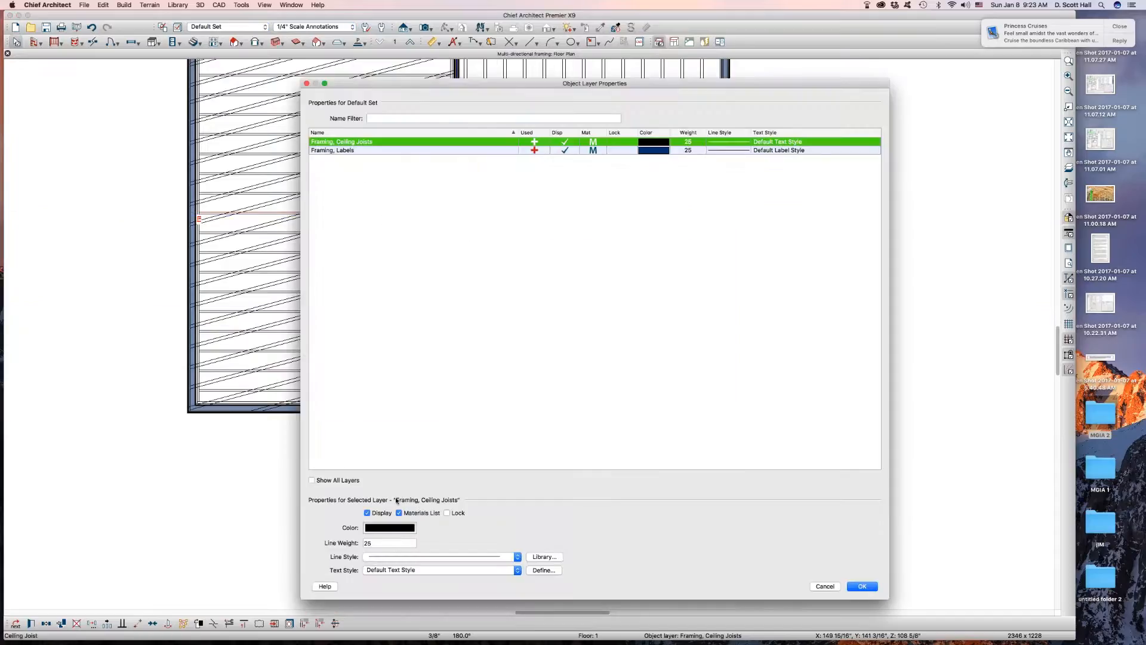
{"action": "left_click", "coordinate": [391, 527]}
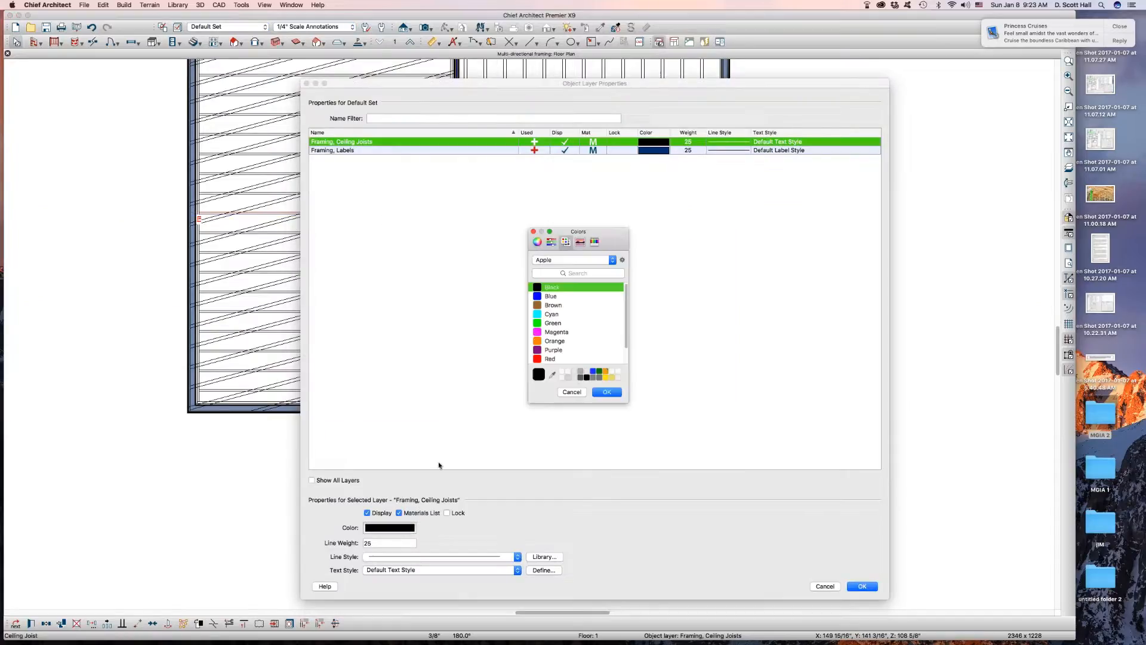
{"action": "left_click", "coordinate": [539, 331]}
{"action": "key", "text": "Return"}
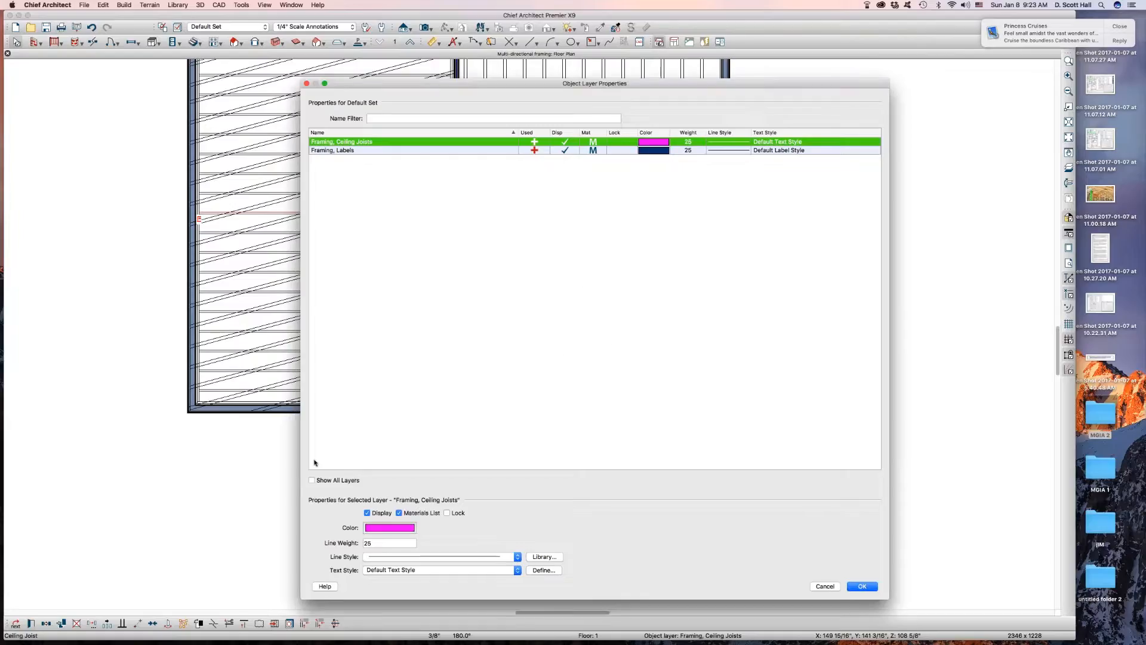
{"action": "key", "text": "Return"}
- Change the color of the "Framing, Floor Joists" layer to Red through a joist in the lower right area
{"action": "left_click", "coordinate": [529, 293]}
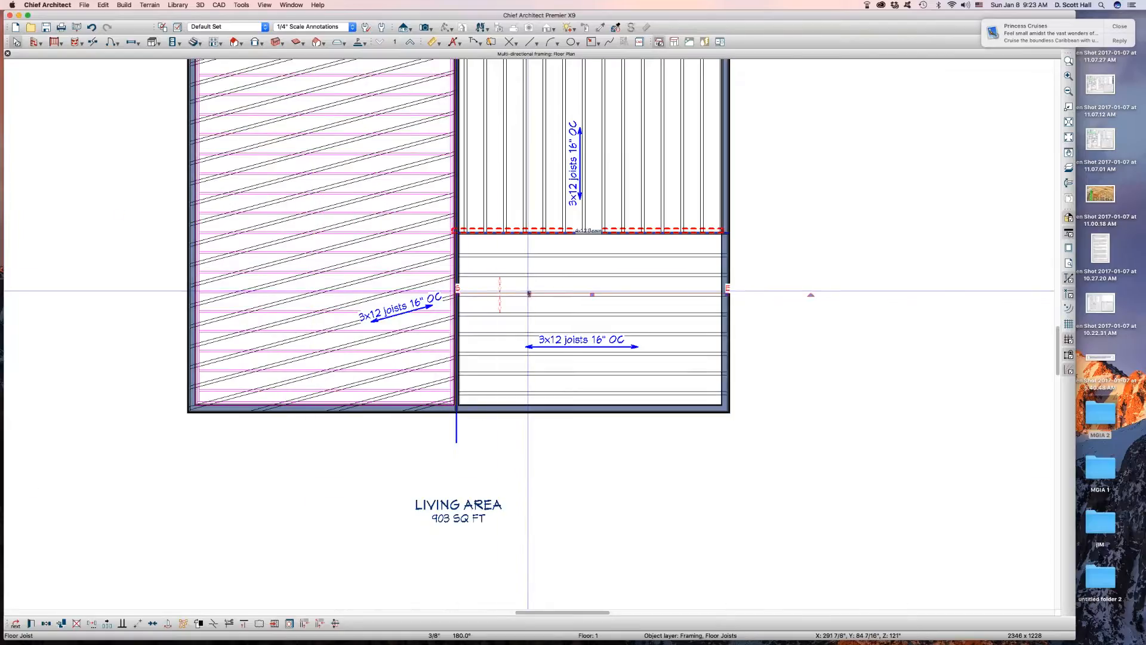
{"action": "key", "text": "l"}
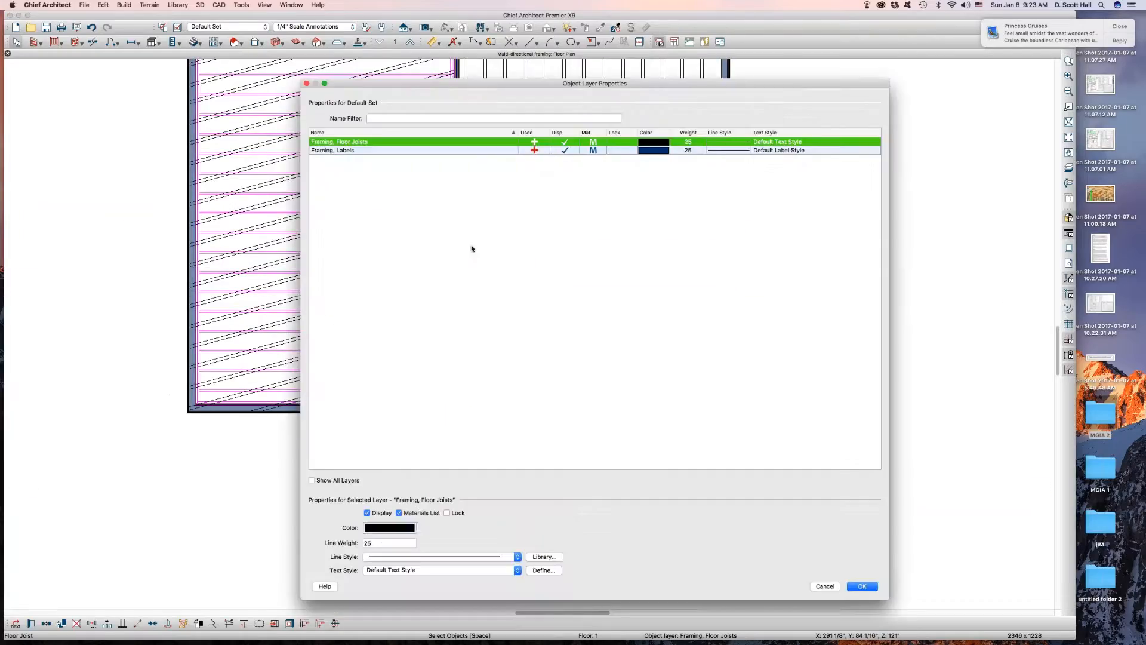
{"action": "left_click", "coordinate": [397, 528]}
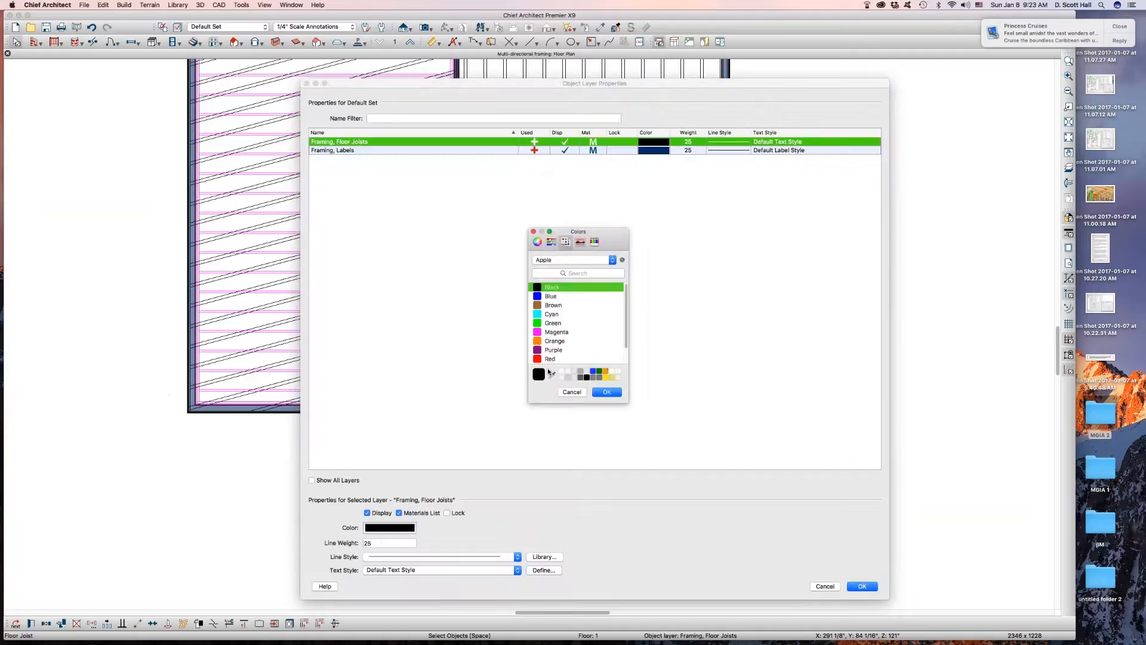
{"action": "key", "text": "Return"}
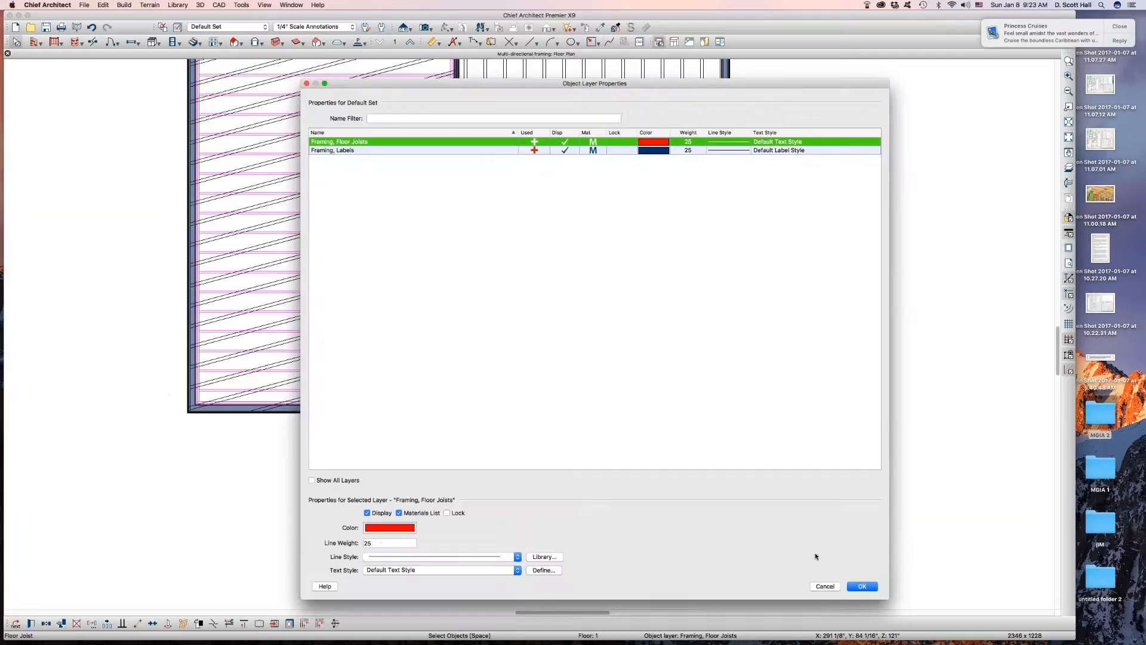
{"action": "left_click", "coordinate": [862, 586]}
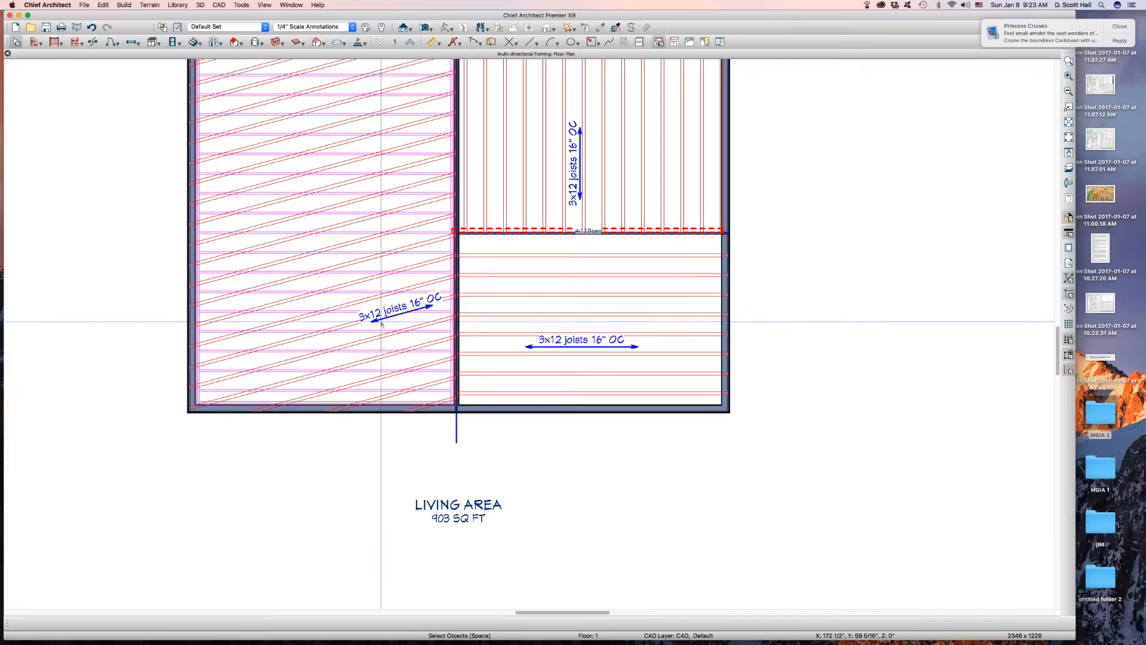
- Stretch and rotate the left area's joist direction line so it slopes down toward the interior wall
{"action": "left_click", "coordinate": [379, 319]}
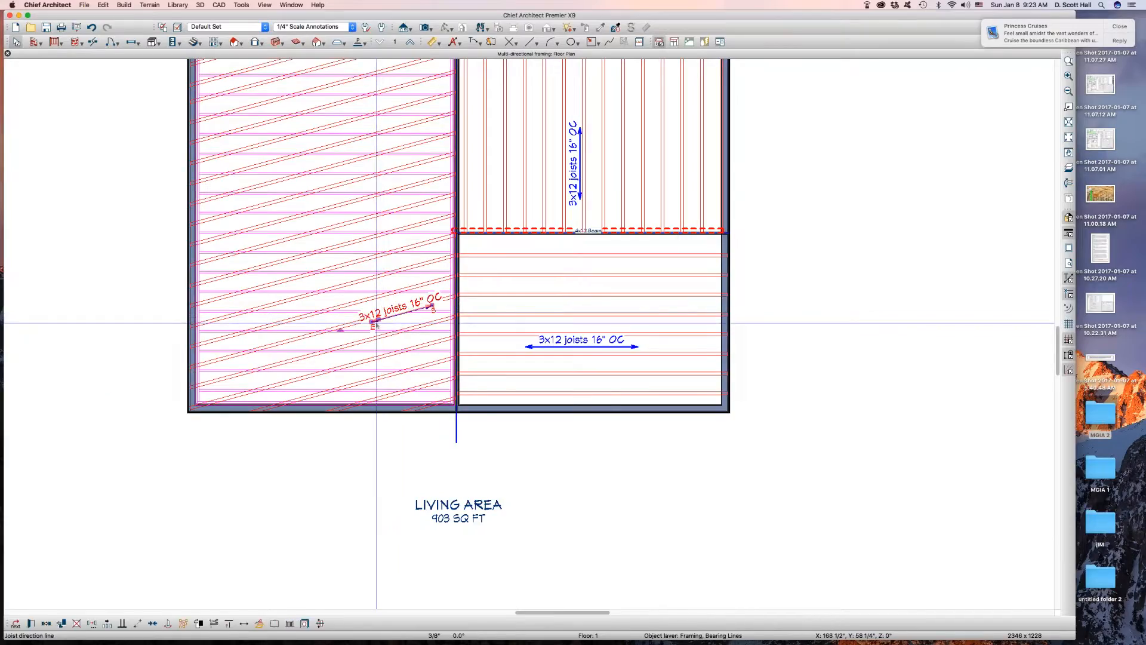
{"action": "left_click_drag", "start_coordinate": [375, 322], "coordinate": [324, 213]}
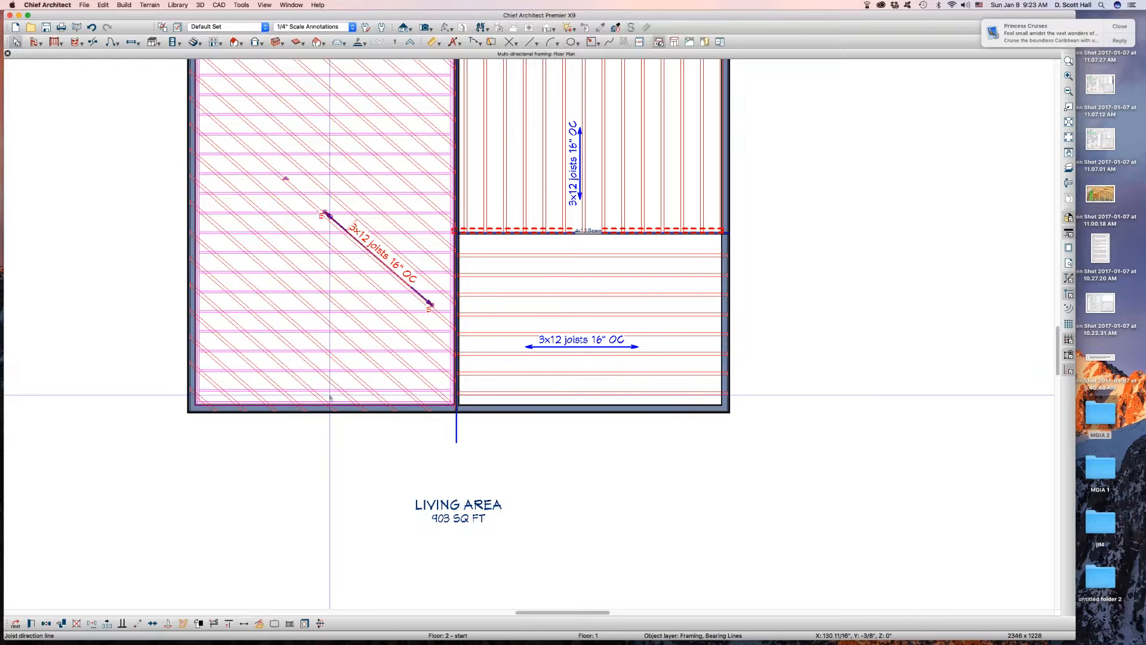
- Extend the end of the horizontal bearing line along the 4x12 beam past the right exterior wall
{"action": "scroll", "coordinate": [701, 217], "scroll_direction": "up", "scroll_amount": 5}
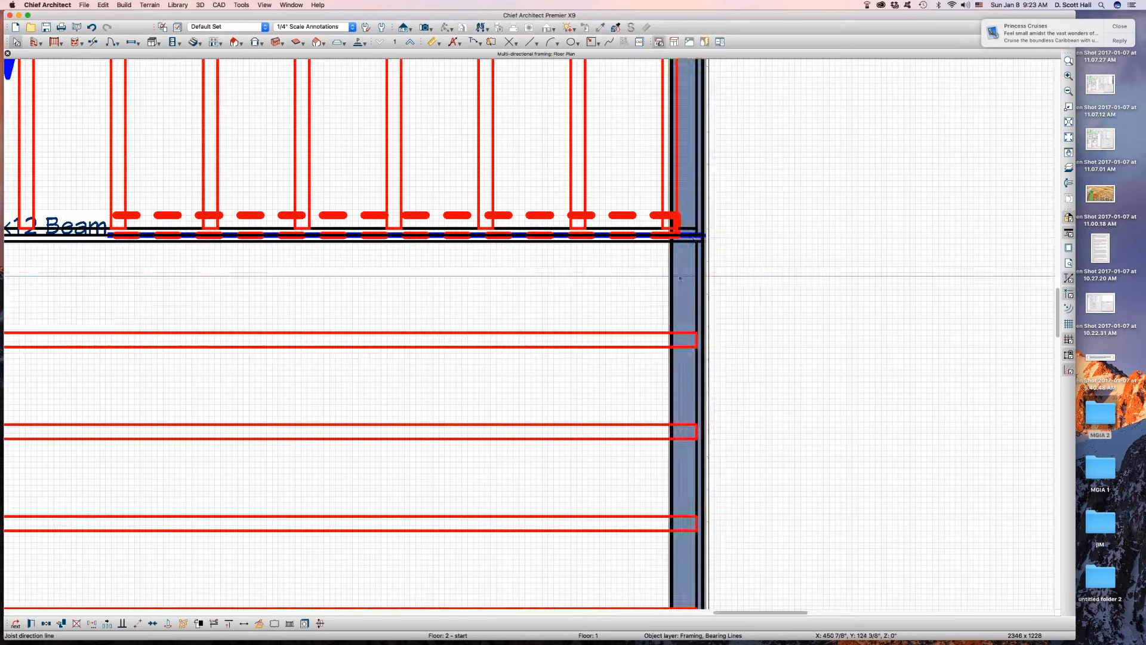
{"action": "left_click", "coordinate": [695, 239]}
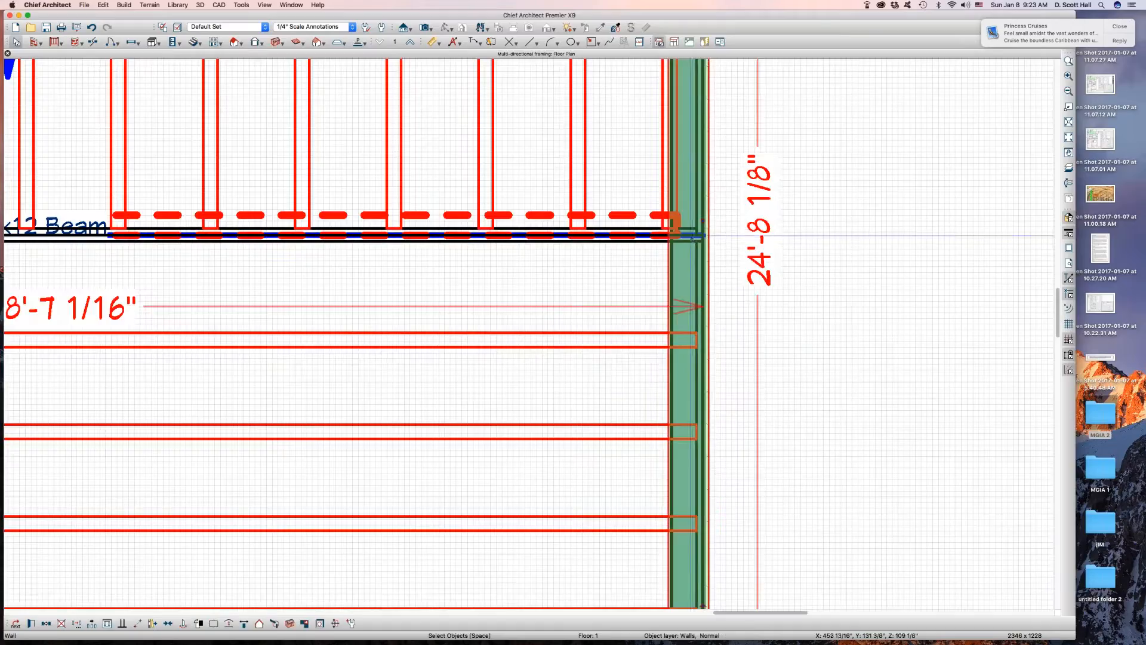
{"action": "key", "text": "Tab"}
{"action": "key", "text": "Tab"}
{"action": "key", "text": "Tab"}
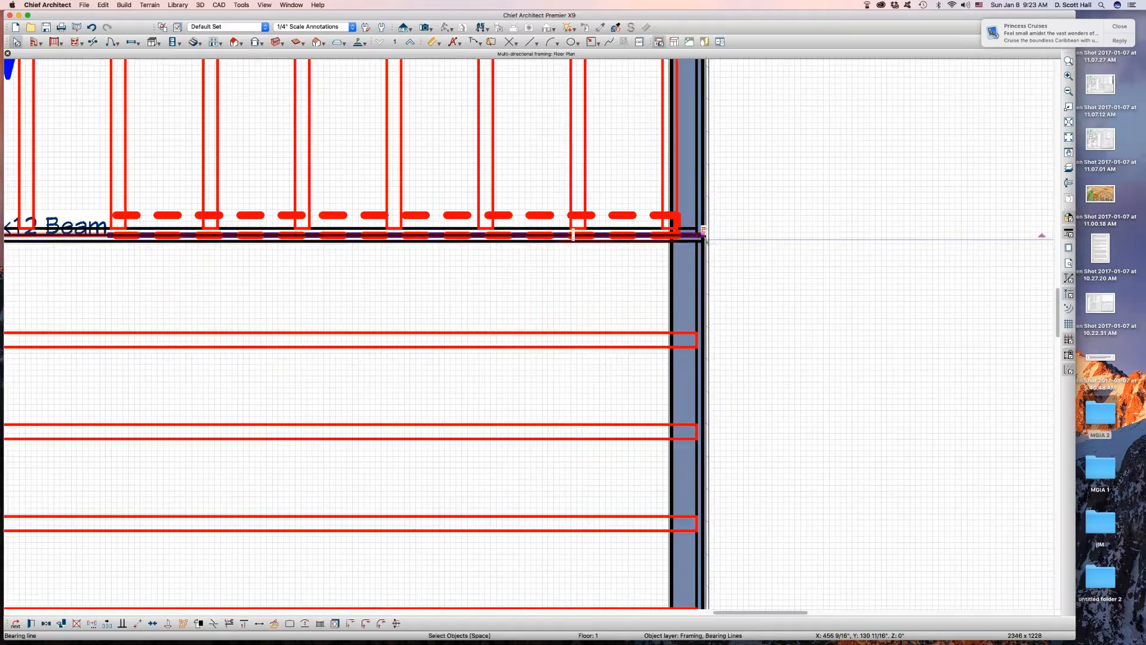
{"action": "left_click_drag", "start_coordinate": [703, 232], "coordinate": [837, 254]}
{"action": "scroll", "coordinate": [837, 255], "scroll_direction": "down", "scroll_amount": 5}
{"action": "scroll", "coordinate": [824, 305], "scroll_direction": "up", "scroll_amount": 1}
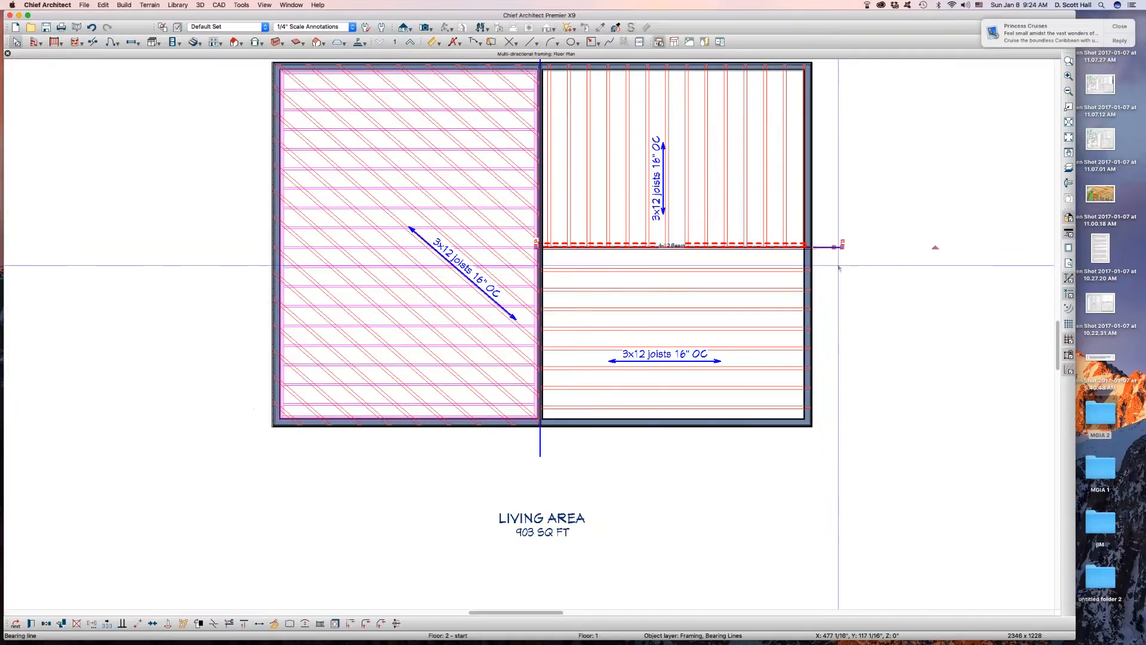
- Set the line weight of the "Framing, Bearing Lines" layer to 120 through the extended bearing line
{"action": "scroll", "coordinate": [824, 260], "scroll_direction": "up", "scroll_amount": 1}
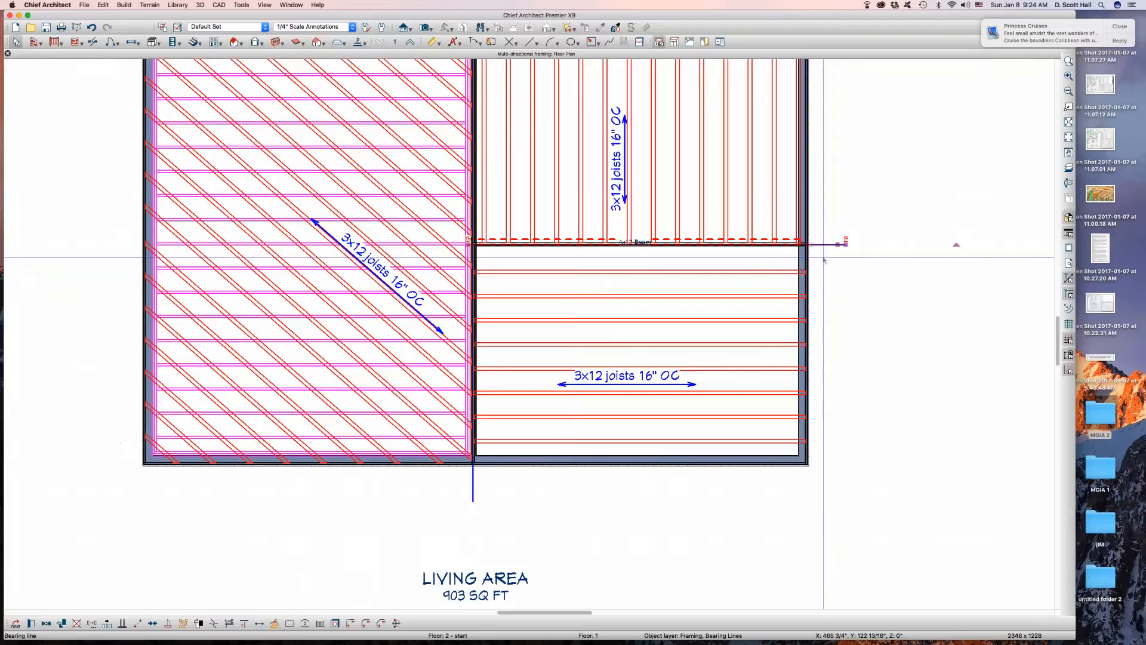
{"action": "double_click", "coordinate": [828, 249]}
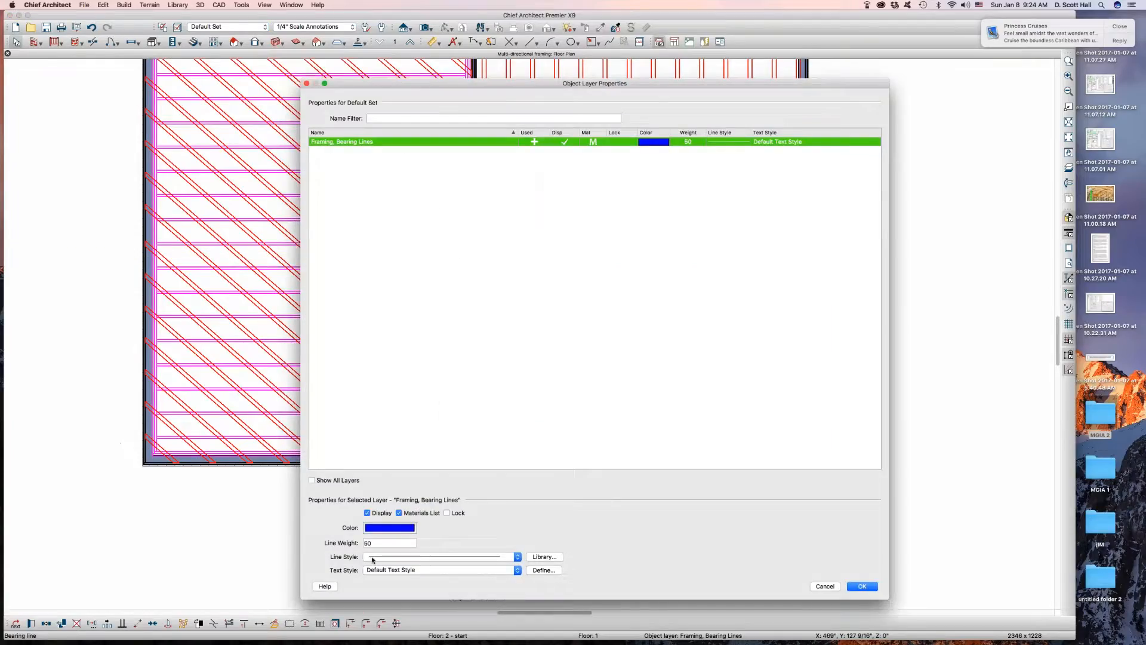
{"action": "left_click_drag", "start_coordinate": [378, 543], "coordinate": [242, 517]}
{"action": "key", "text": "Return"}
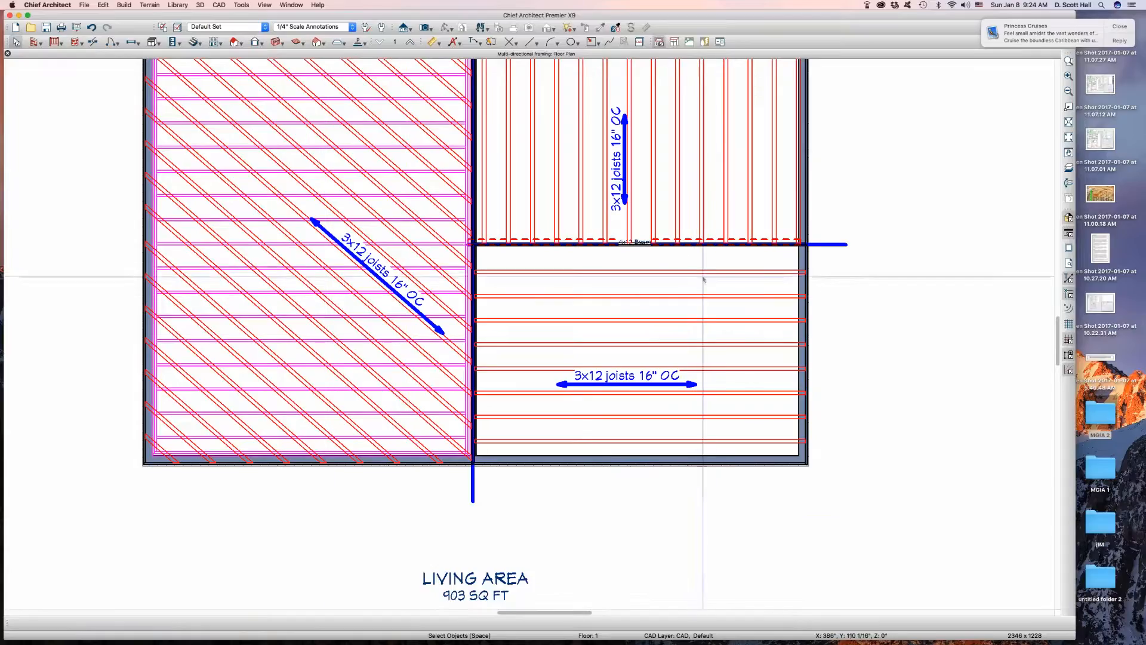
- Check the Bearing Beam option of the 4x12 floor beam, and delete the horizontal bearing line running along it
{"action": "left_click", "coordinate": [834, 244]}
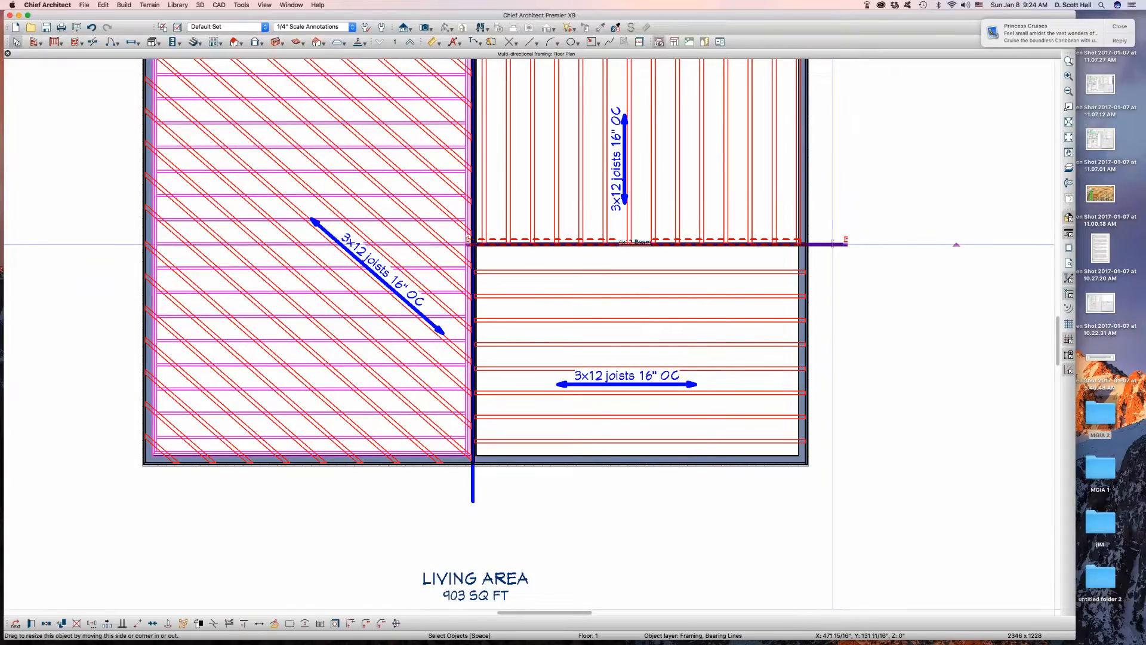
{"action": "left_click", "coordinate": [761, 240]}
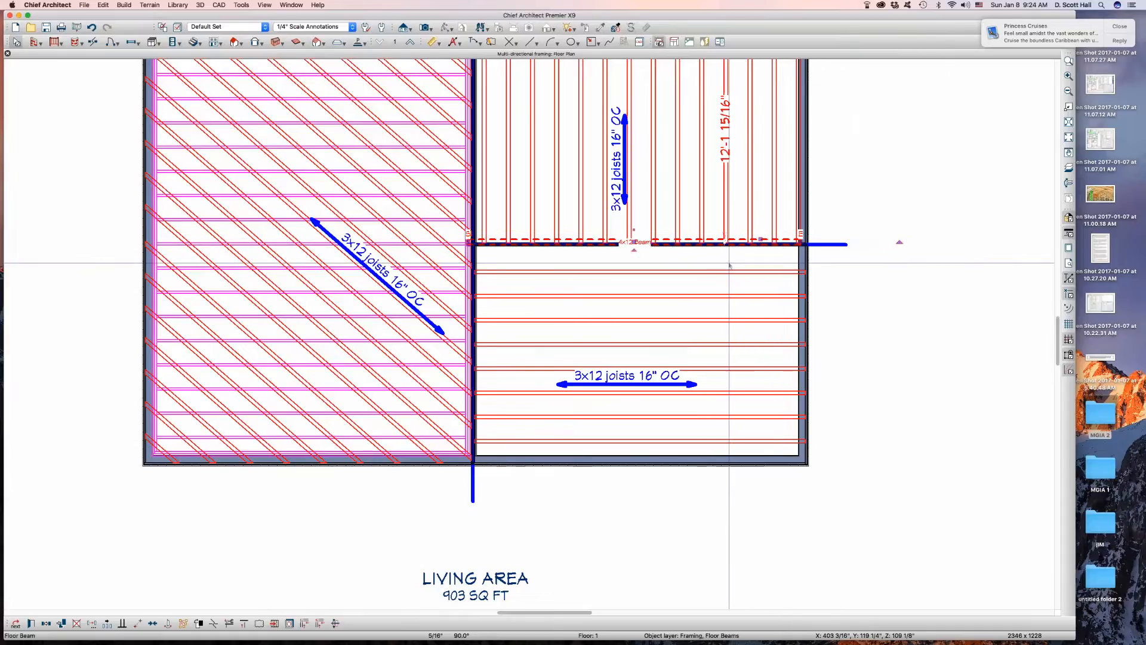
{"action": "key", "text": "super+e"}
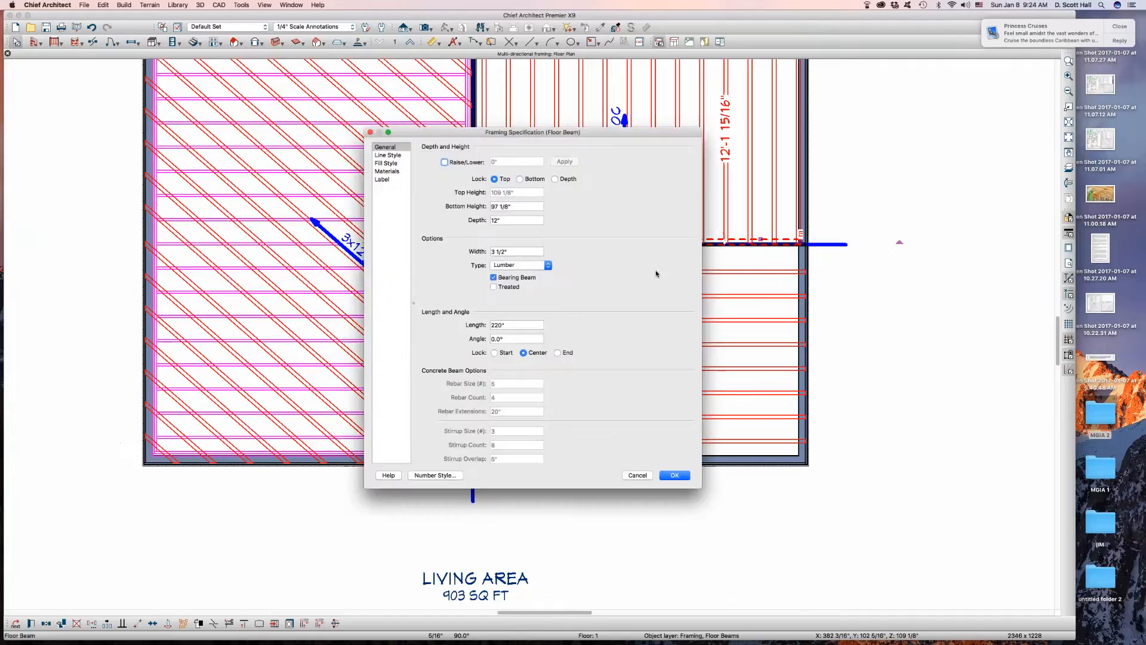
{"action": "key", "text": "Return"}
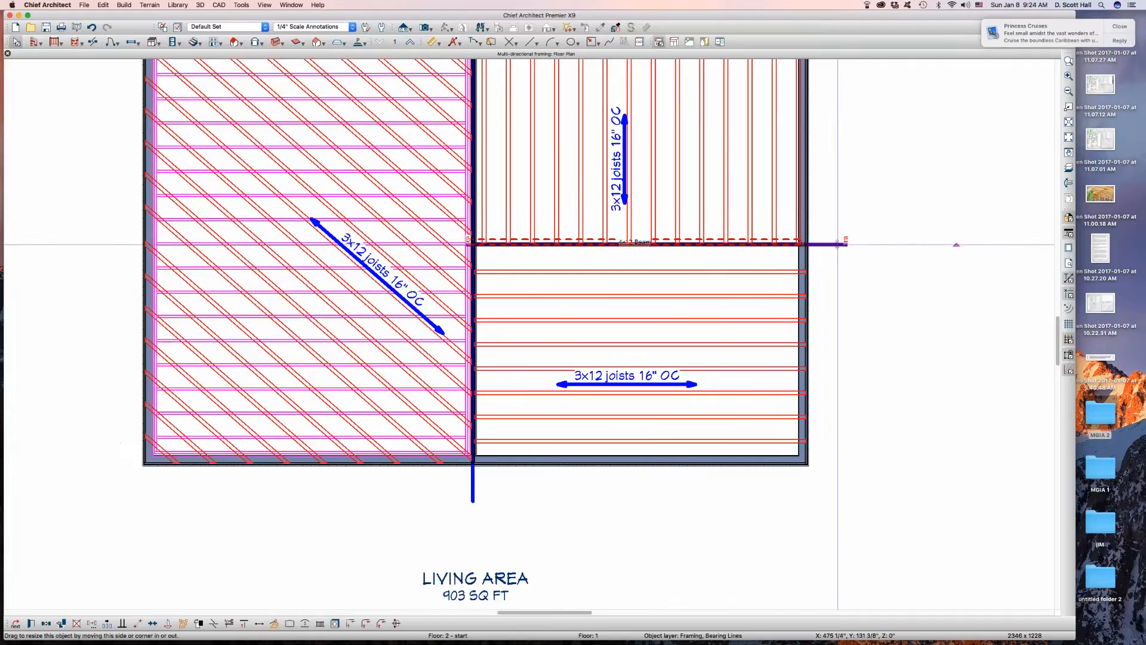
{"action": "key", "text": "Delete"}
{"action": "scroll", "coordinate": [813, 305], "scroll_direction": "down", "scroll_amount": 4}
{"action": "scroll", "coordinate": [812, 292], "scroll_direction": "up", "scroll_amount": 5}
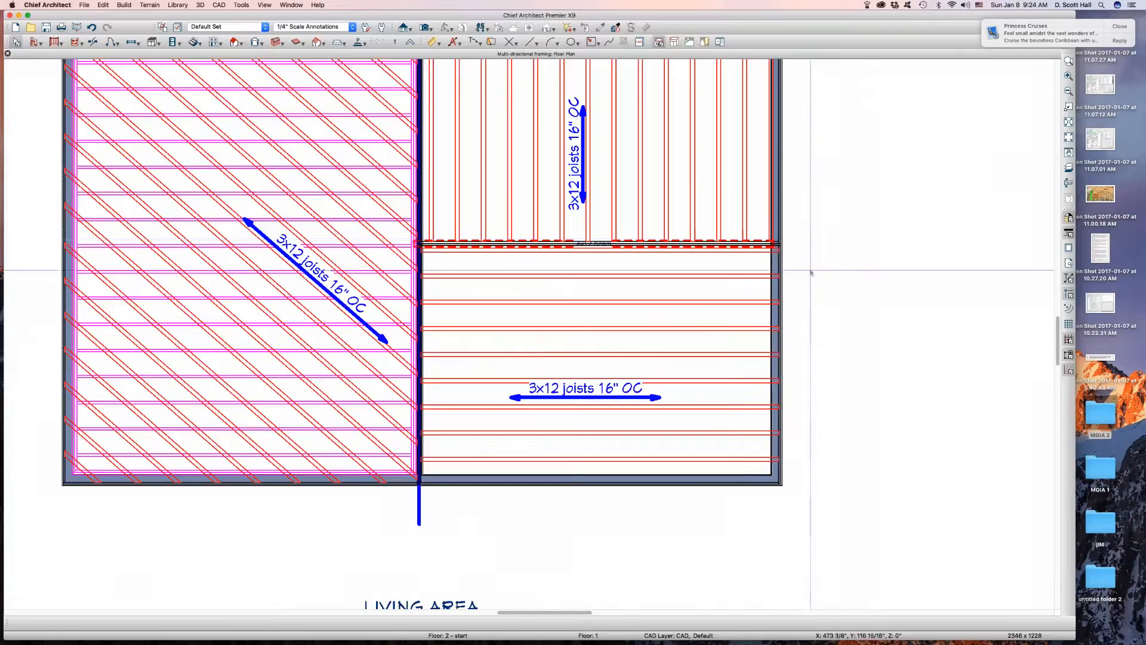
- Turn off the Bearing Beam option of the 4x12 floor beam
{"action": "left_click", "coordinate": [720, 237]}
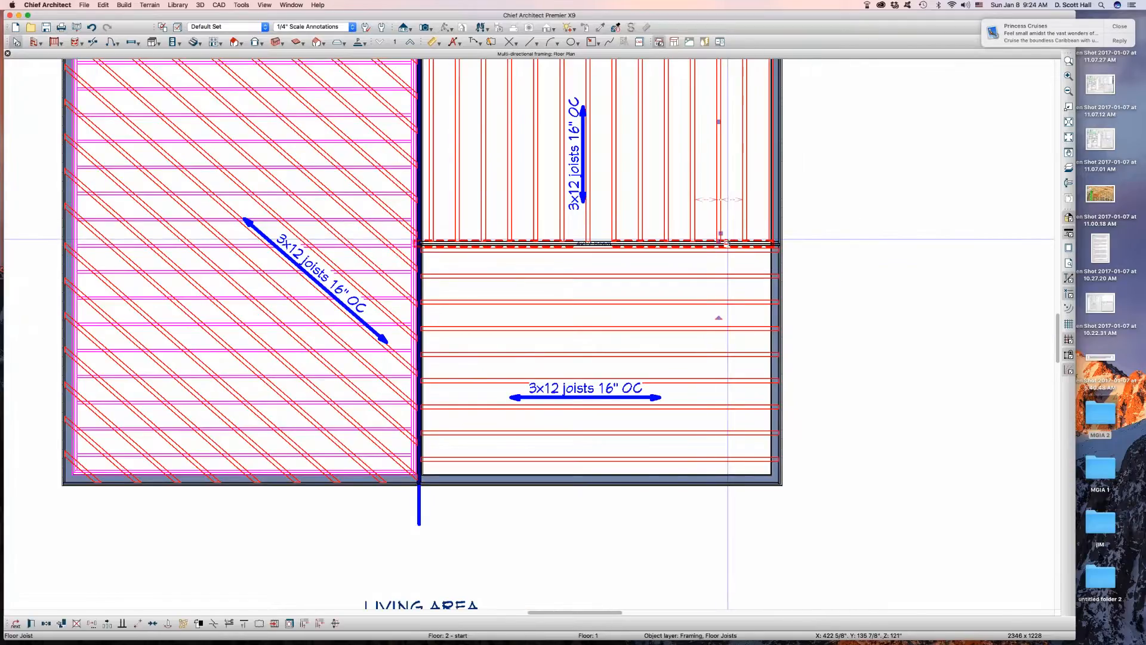
{"action": "key", "text": "Escape"}
{"action": "left_click", "coordinate": [726, 240]}
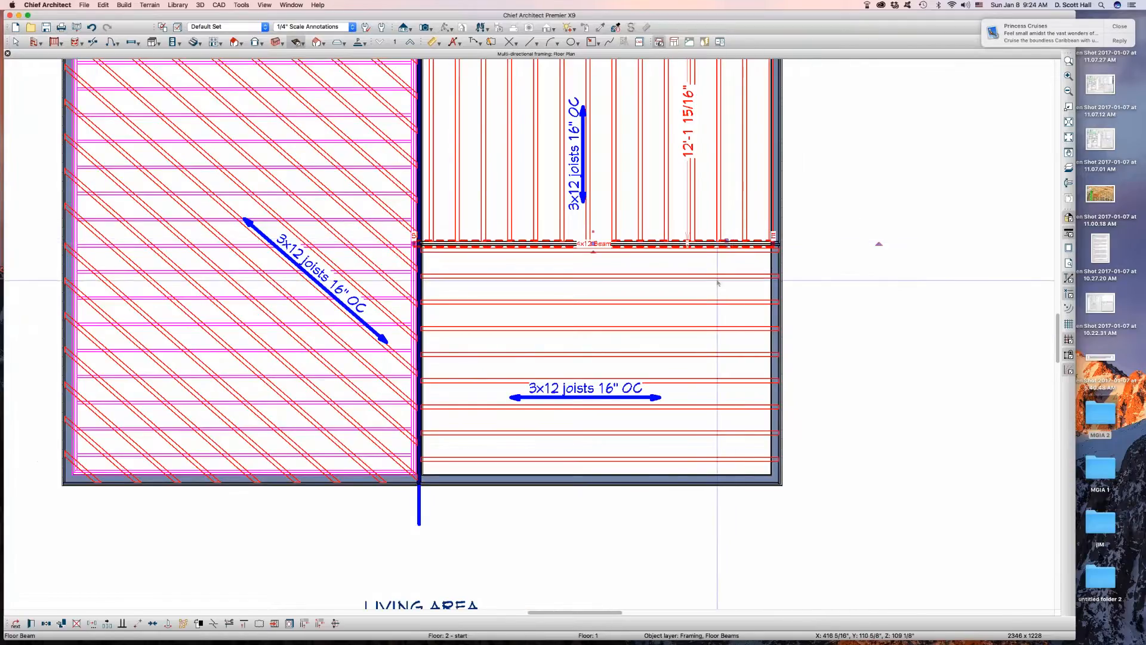
{"action": "key", "text": "super+e"}
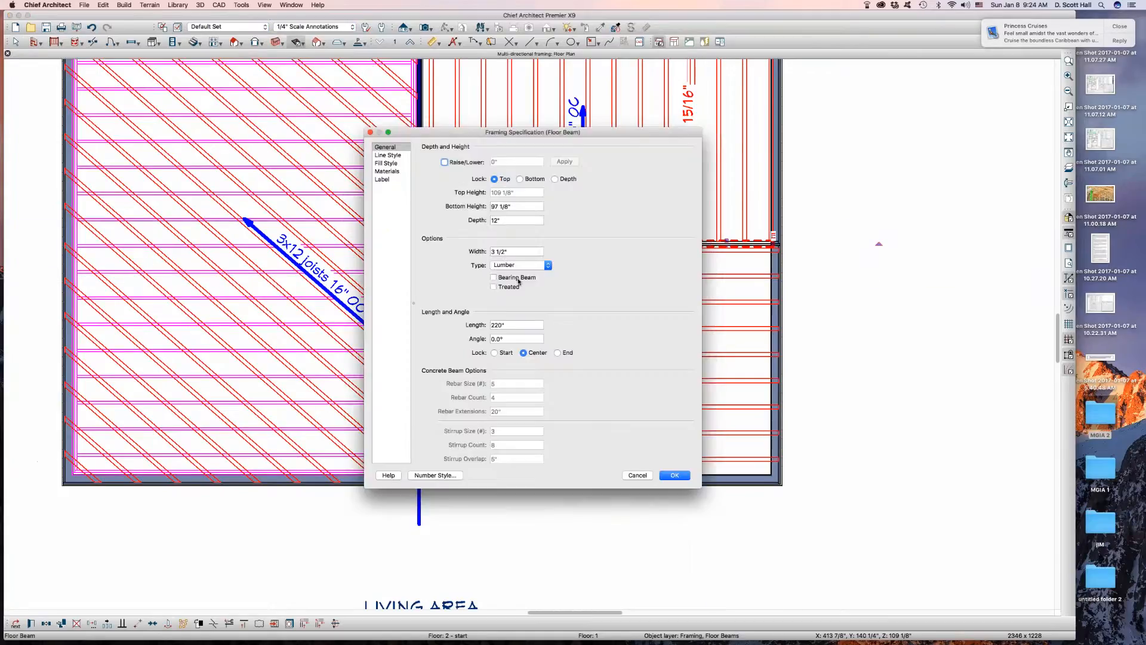
{"action": "key", "text": "Escape"}
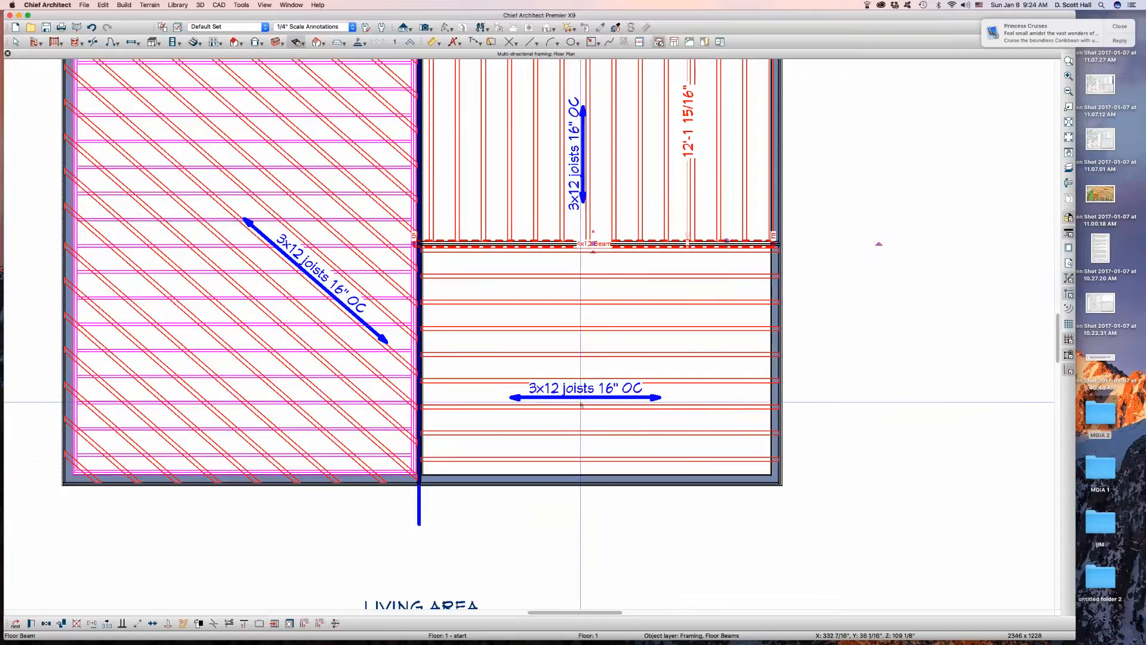
- Rotate the lower right area's joist direction line to rise diagonally toward the exterior wall
{"action": "left_click", "coordinate": [592, 398]}
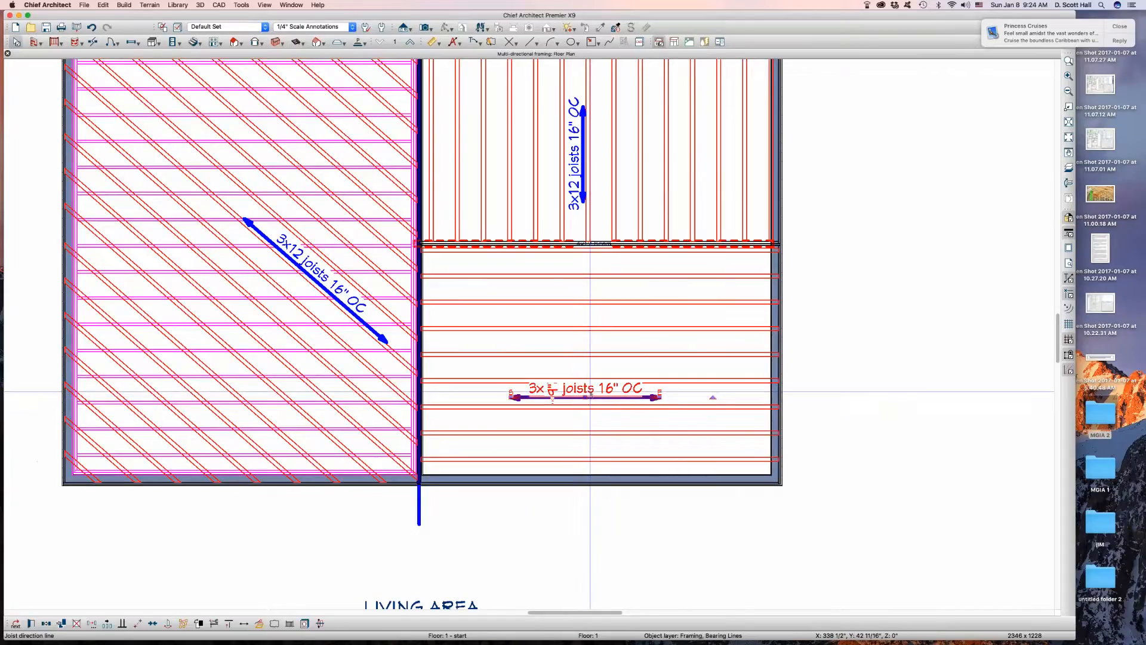
{"action": "left_click_drag", "start_coordinate": [657, 395], "coordinate": [641, 328]}
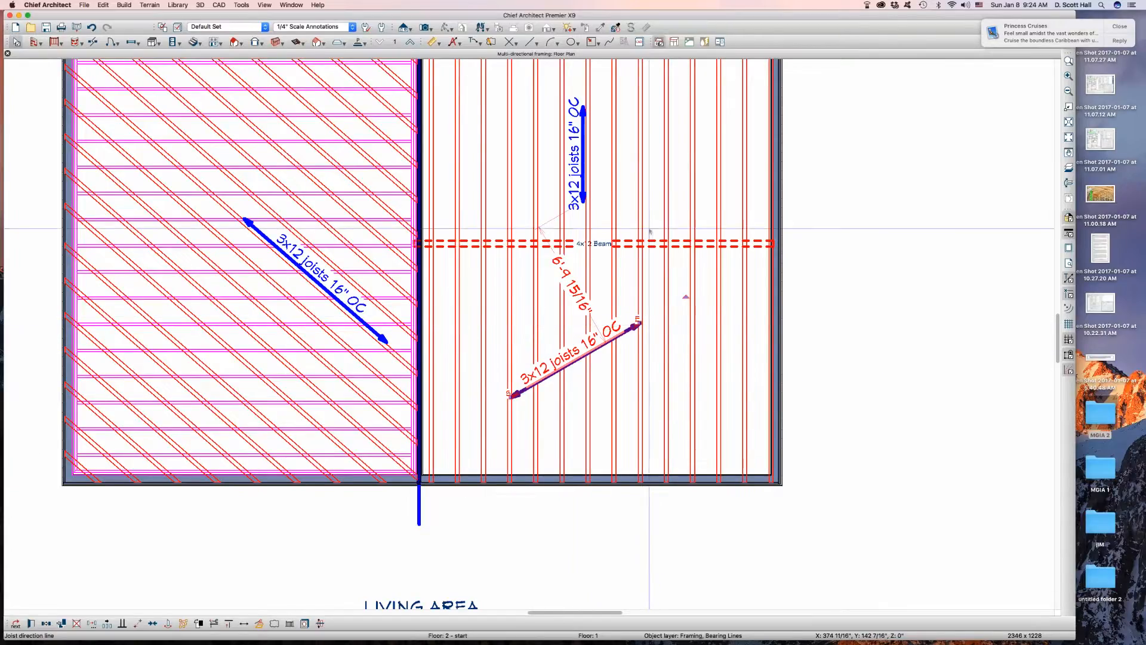
- Turn on the Bearing Beam option of the 4x12 floor beam
{"action": "left_click", "coordinate": [664, 245]}
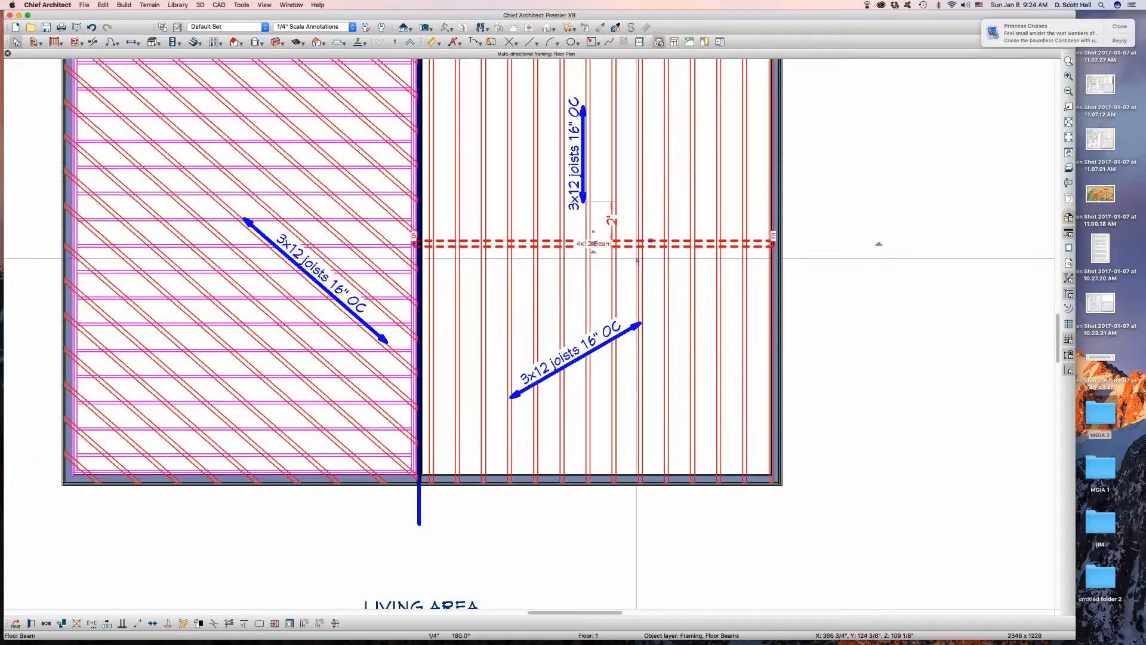
{"action": "key", "text": "super+e"}
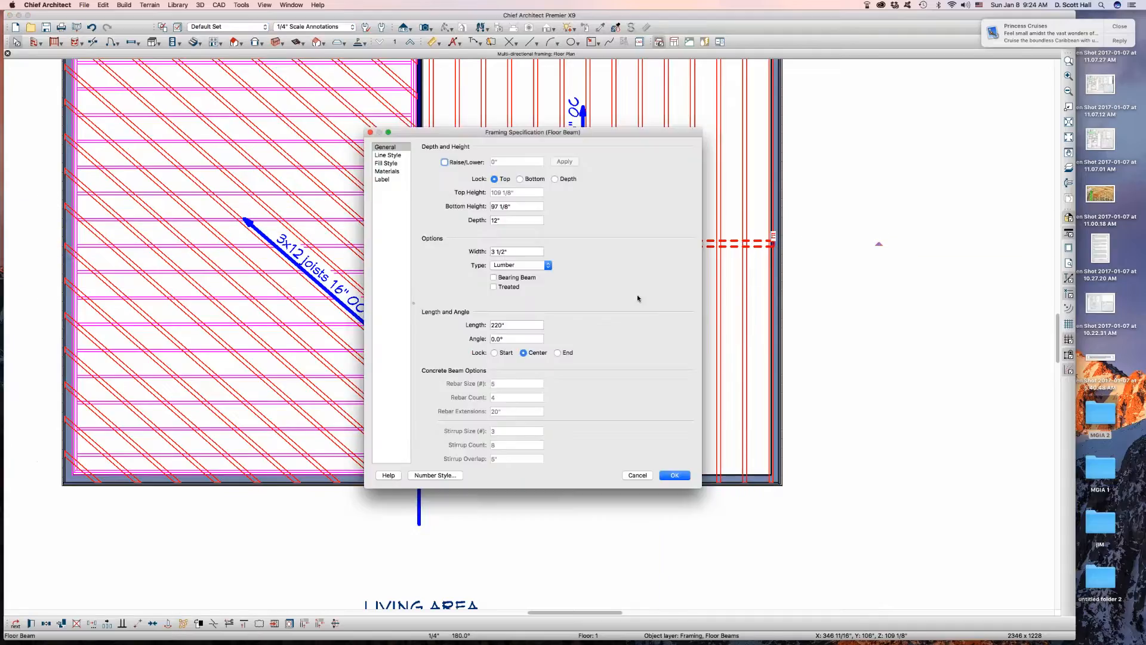
{"action": "left_click", "coordinate": [511, 278]}
{"action": "key", "text": "Return"}
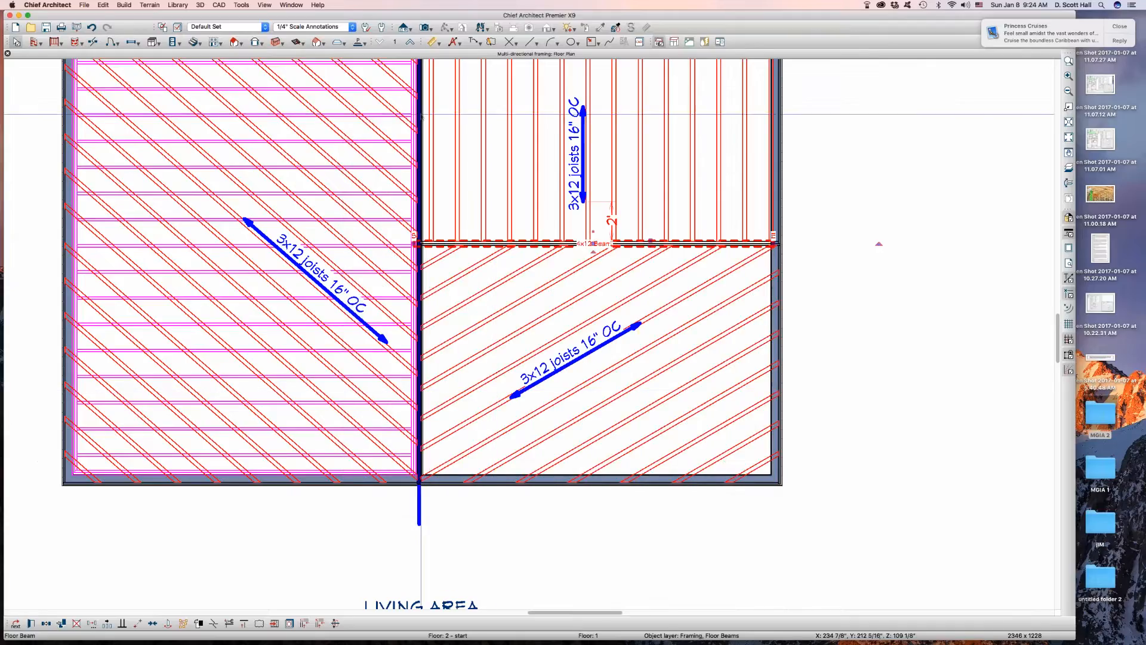
- Examine the vertical bearing line's length and line style settings, and the 4x12 floor beam's Bearing Beam option
{"action": "left_click", "coordinate": [420, 514]}
{"action": "double_click", "coordinate": [419, 513]}
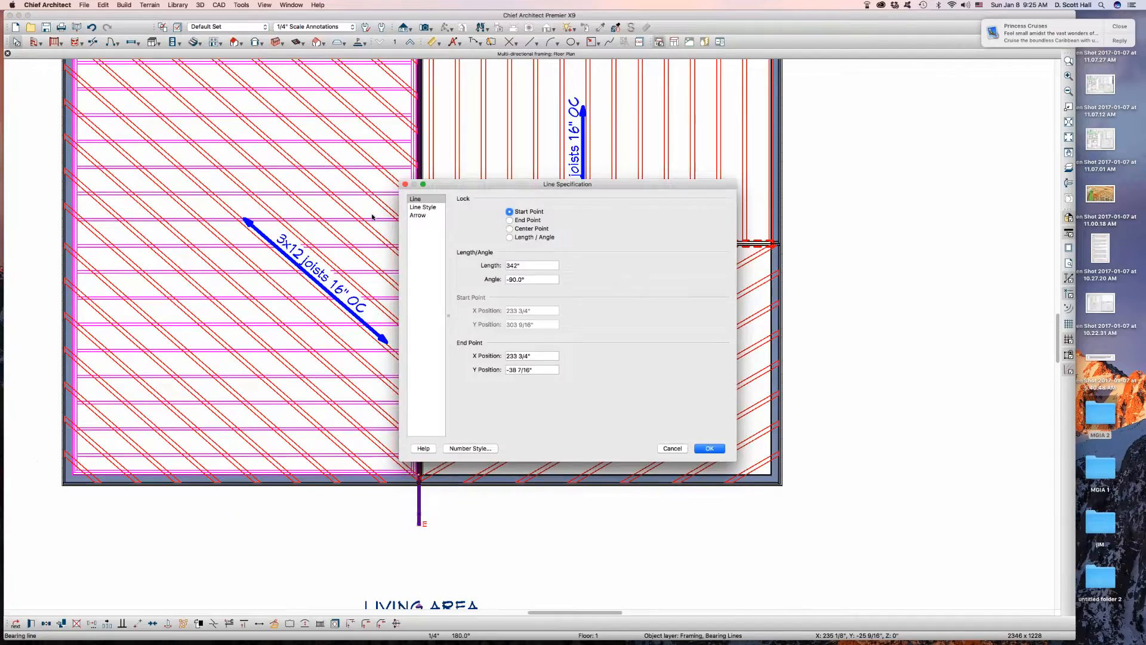
{"action": "left_click", "coordinate": [417, 207]}
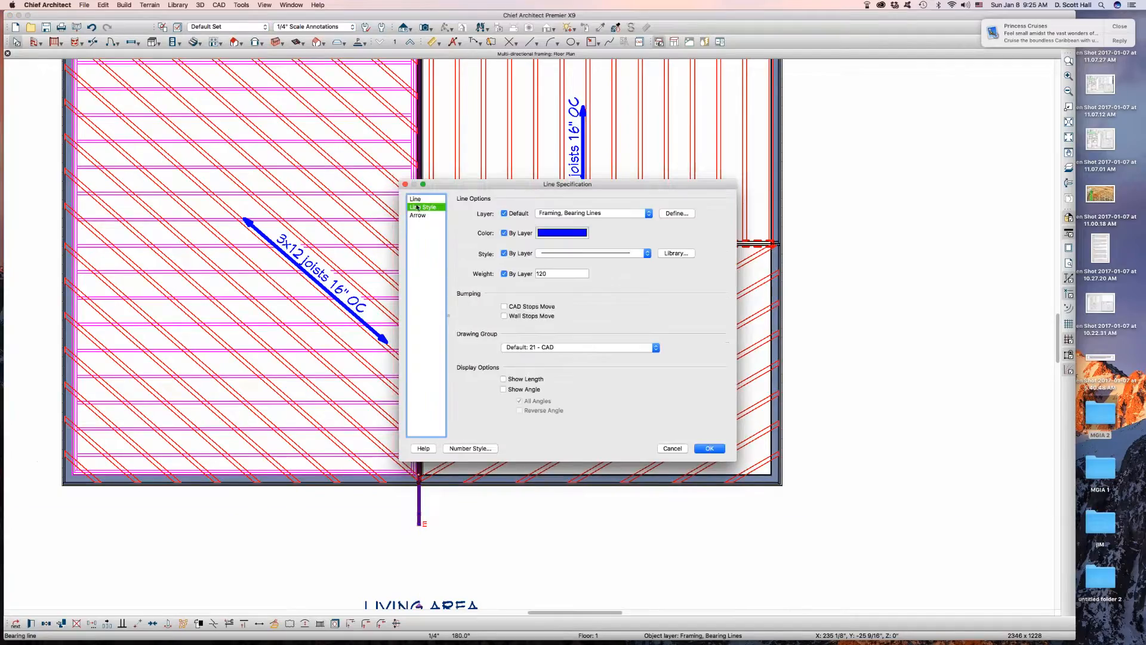
{"action": "left_click", "coordinate": [710, 448]}
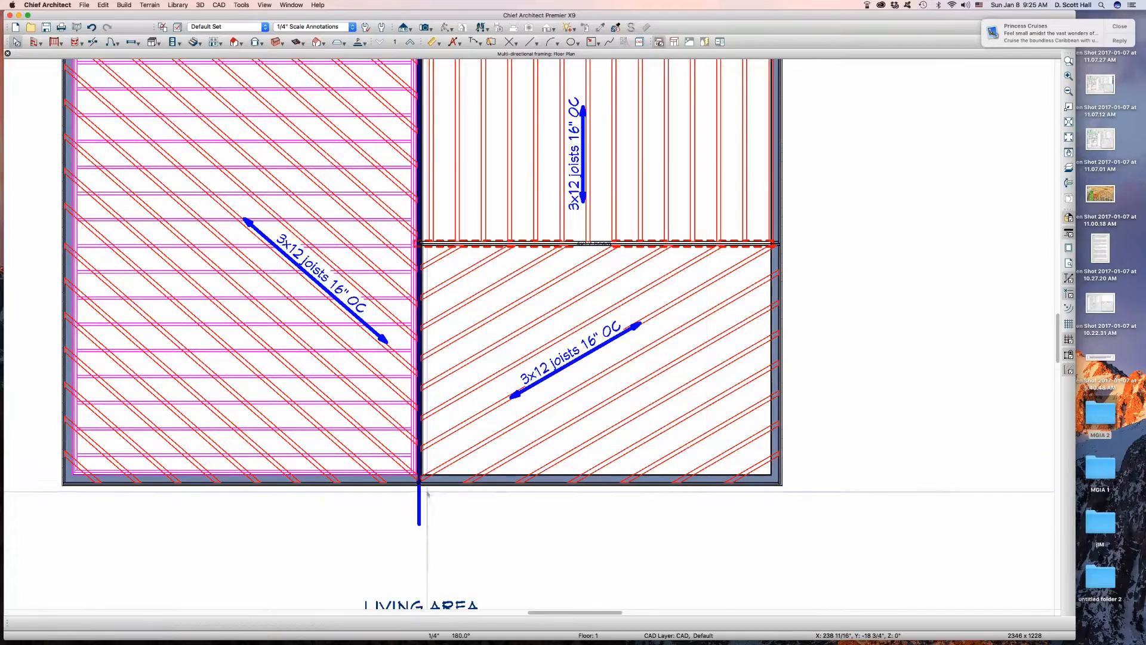
{"action": "left_click", "coordinate": [744, 245]}
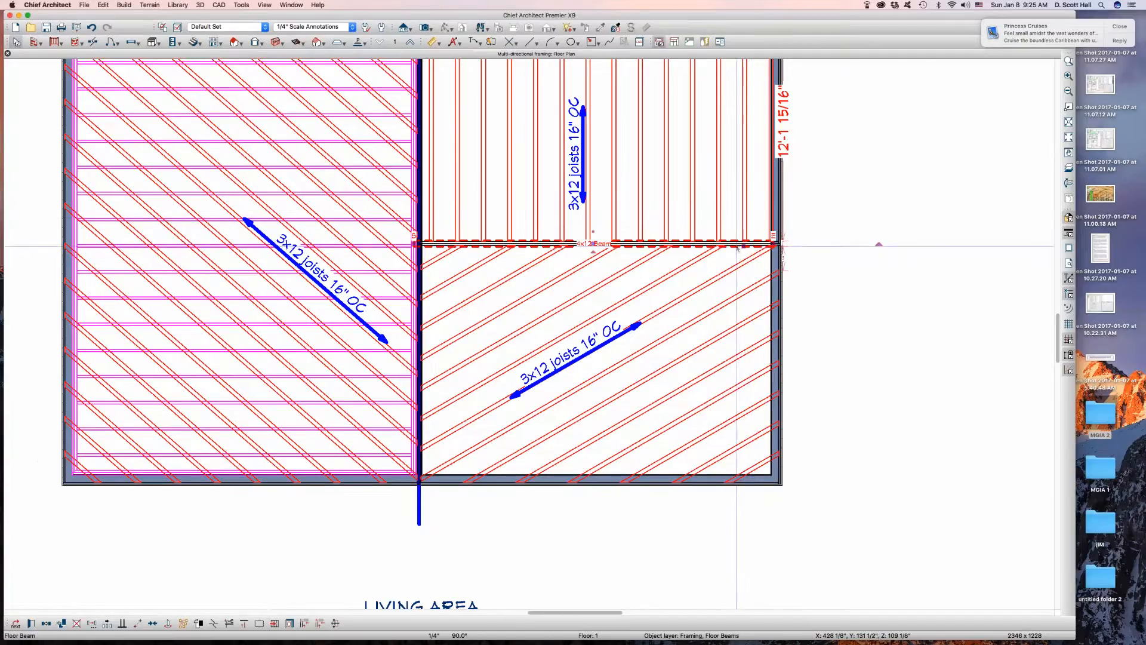
{"action": "key", "text": "super+e"}
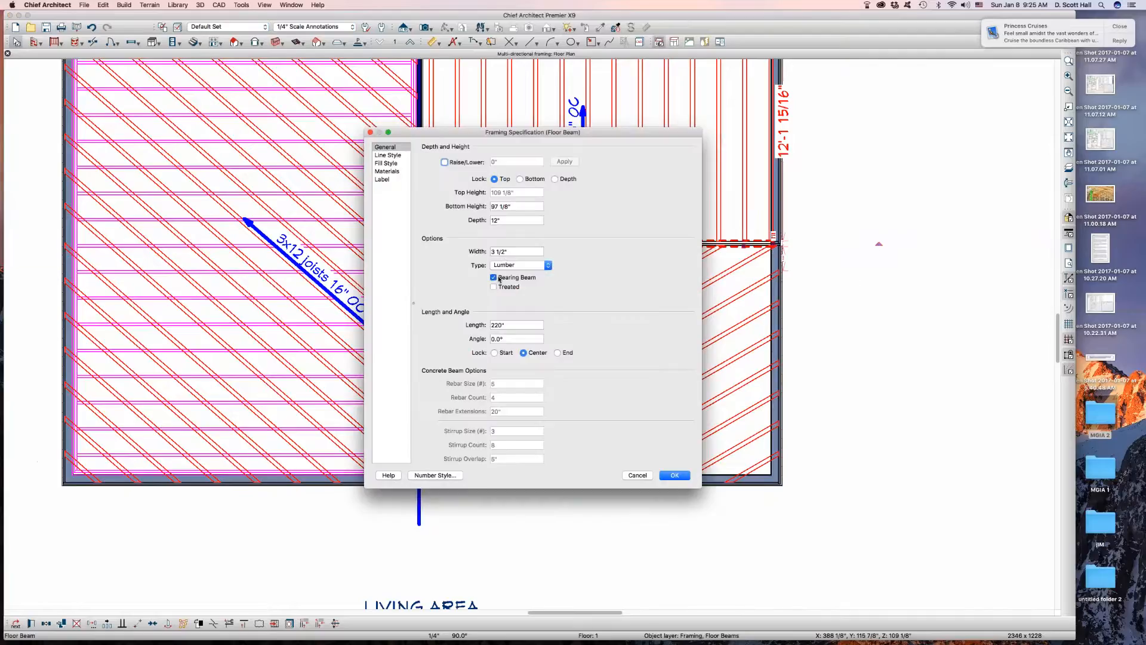
{"action": "key", "text": "Return"}
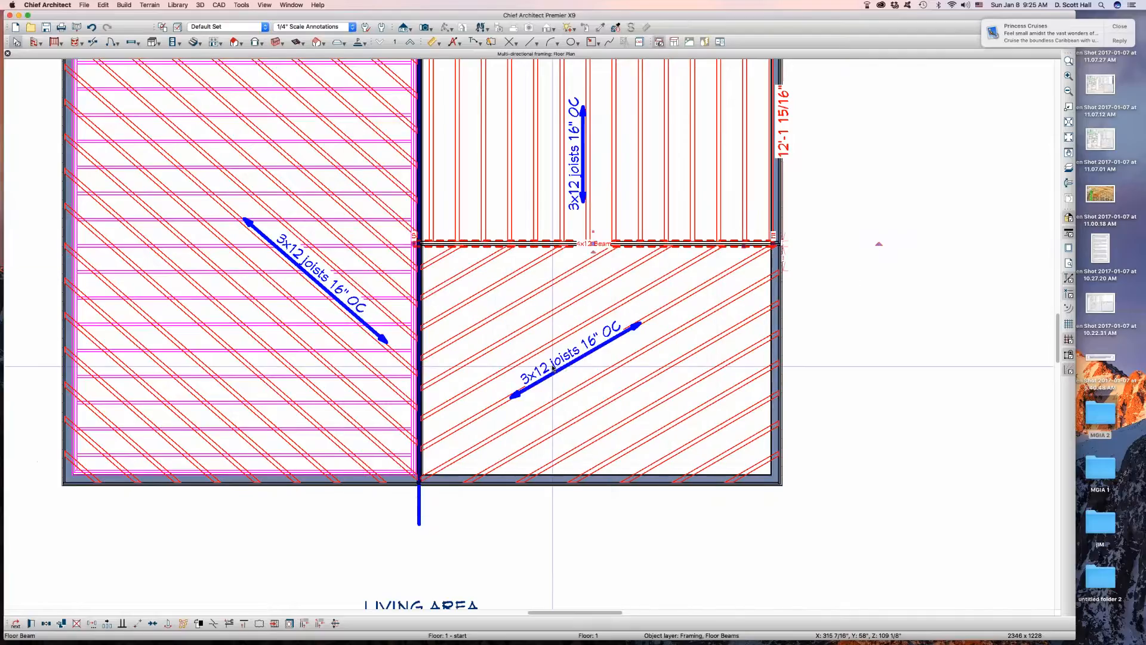
{"action": "scroll", "coordinate": [591, 312], "scroll_direction": "up", "scroll_amount": 1}
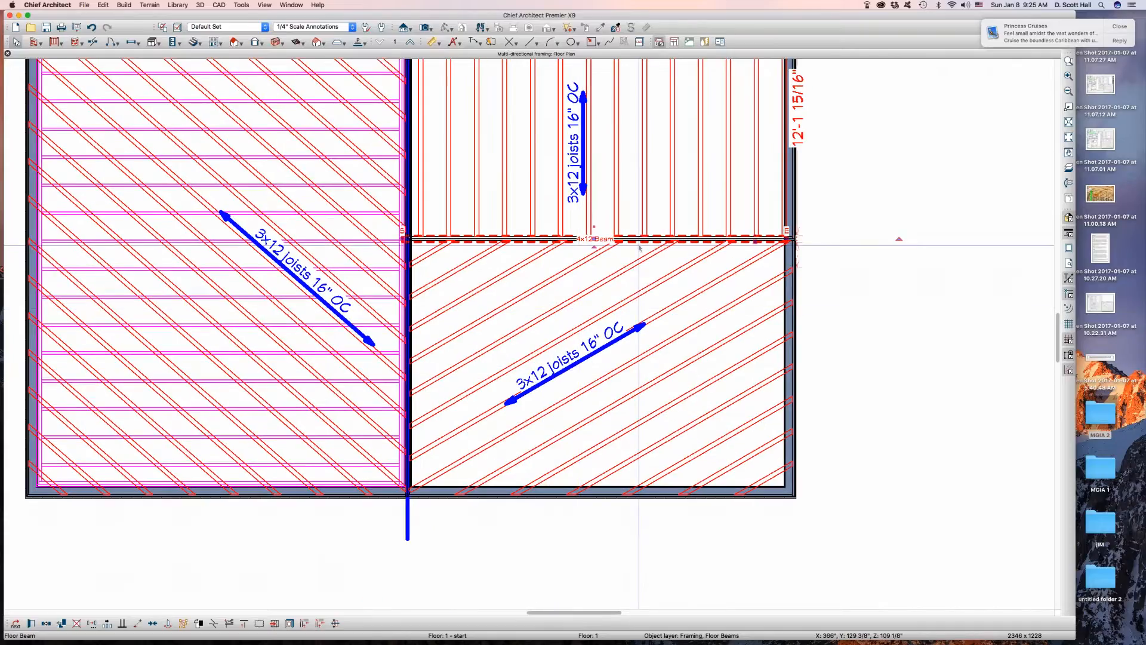
- Turn off the Bearing Beam option of the 4x12 floor beam and select the upper right area's joist direction line
{"action": "key", "text": "Escape"}
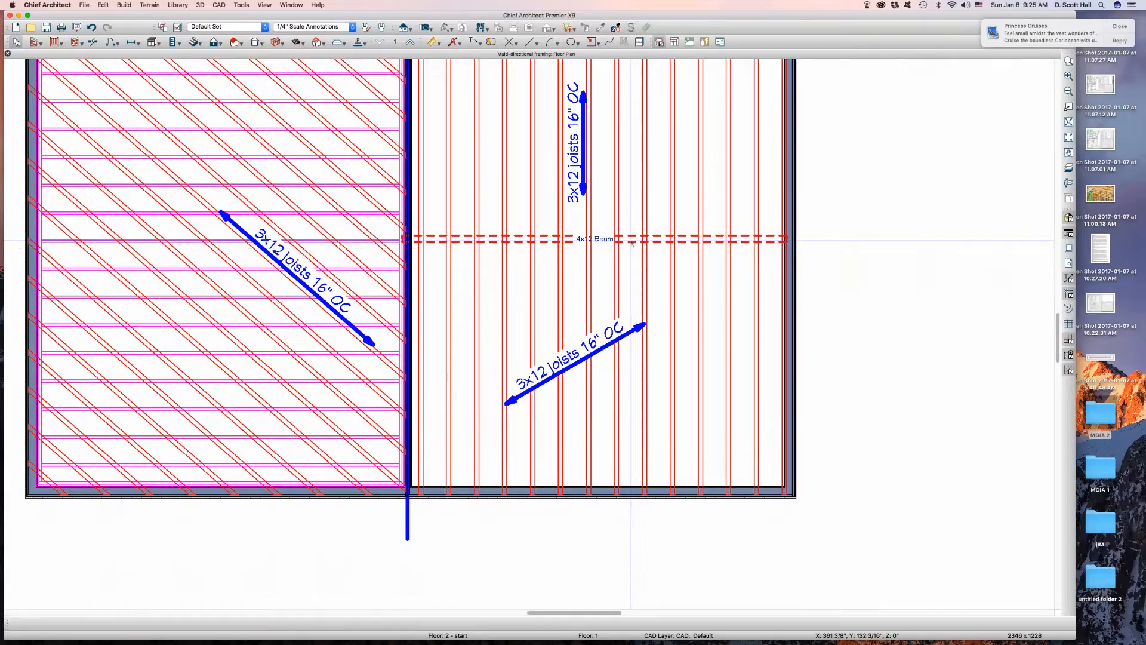
{"action": "left_click", "coordinate": [583, 167]}
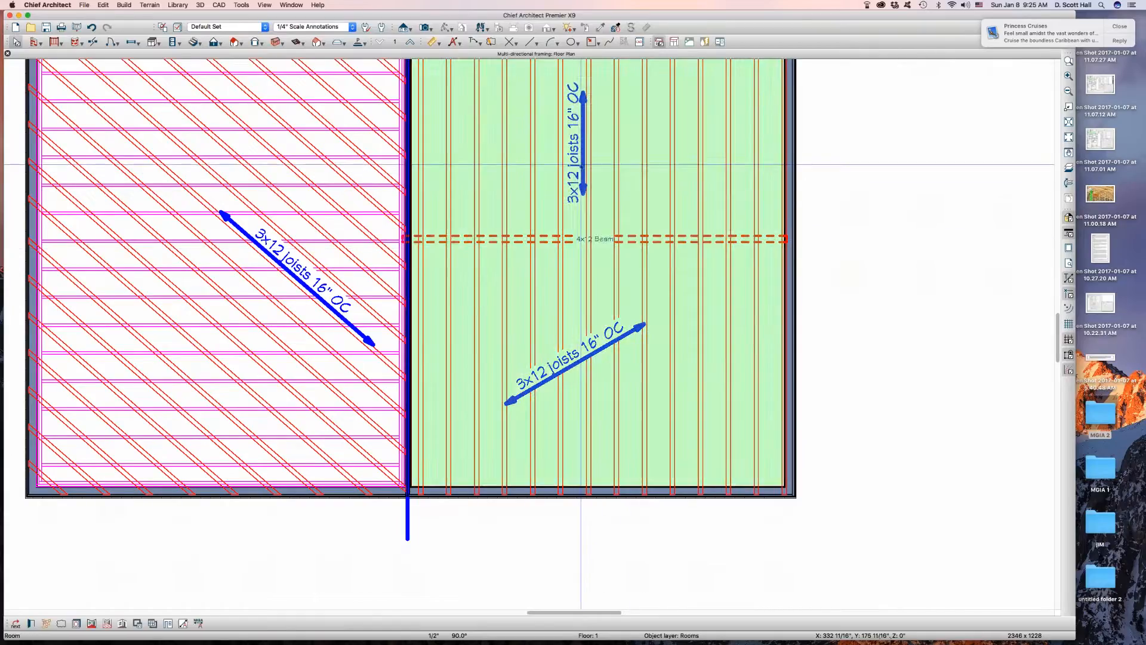
{"action": "left_click", "coordinate": [583, 162]}
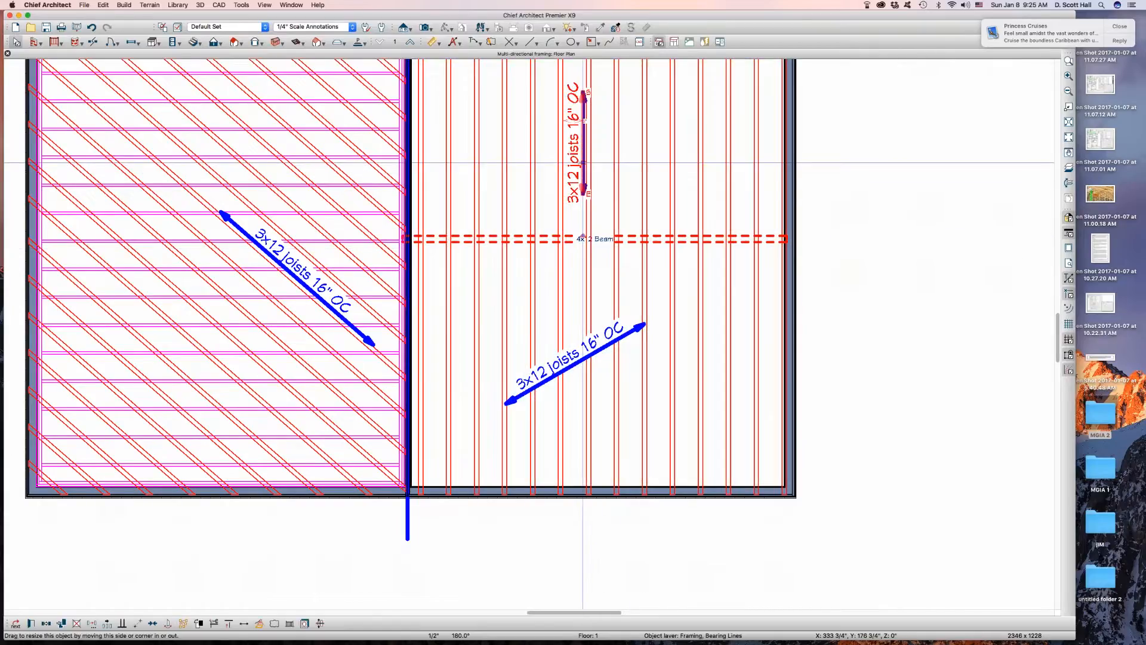
- Turn the 4x12 floor beam's Bearing Beam option back on
{"action": "left_click", "coordinate": [631, 240]}
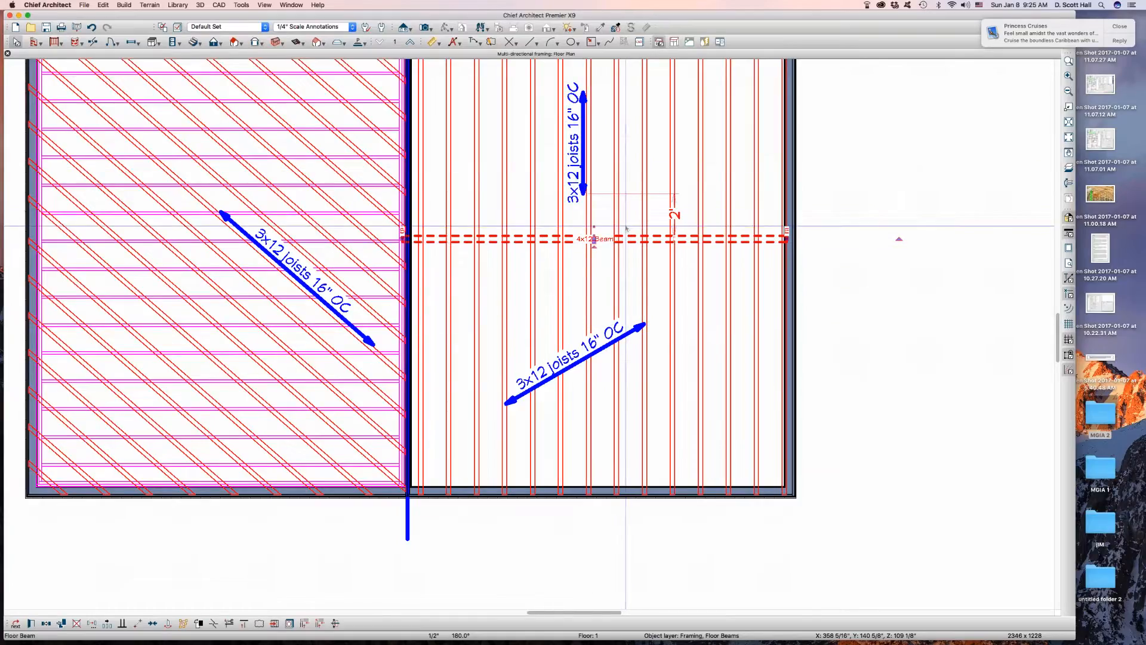
{"action": "double_click", "coordinate": [629, 240]}
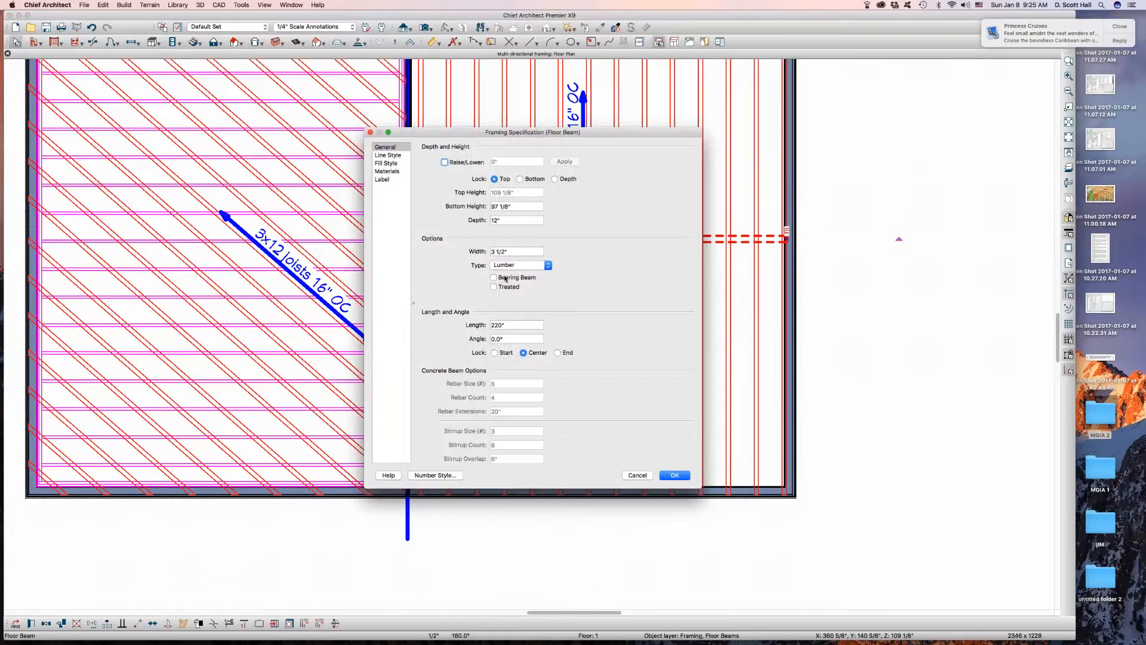
{"action": "key", "text": "Return"}
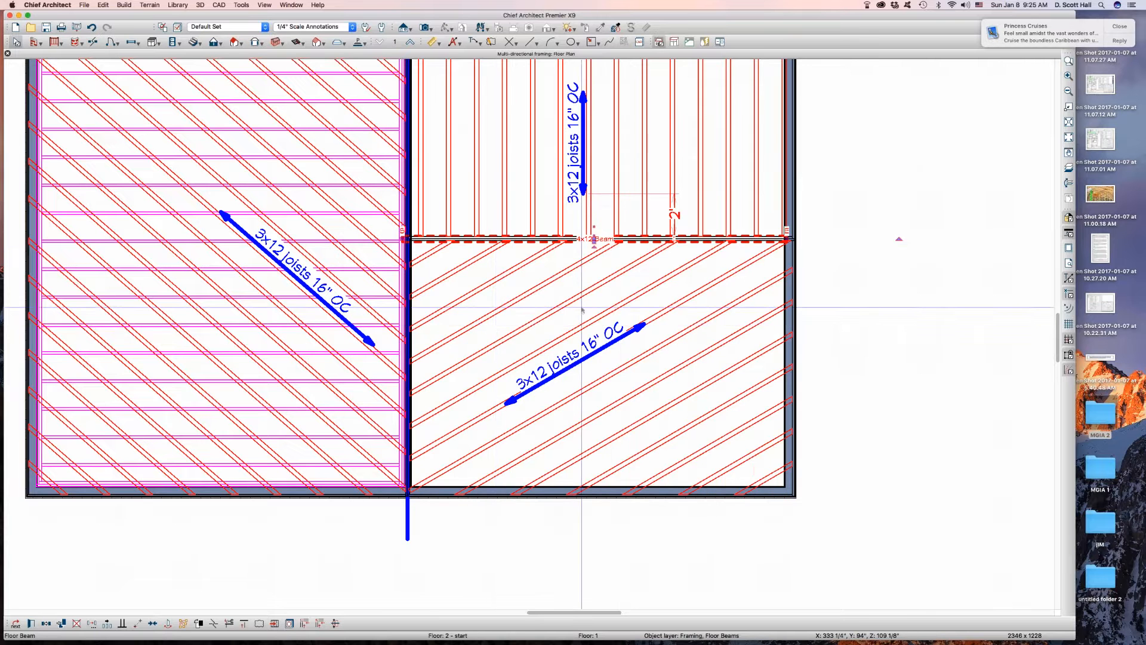
{"action": "scroll", "coordinate": [777, 323], "scroll_direction": "down", "scroll_amount": 3}
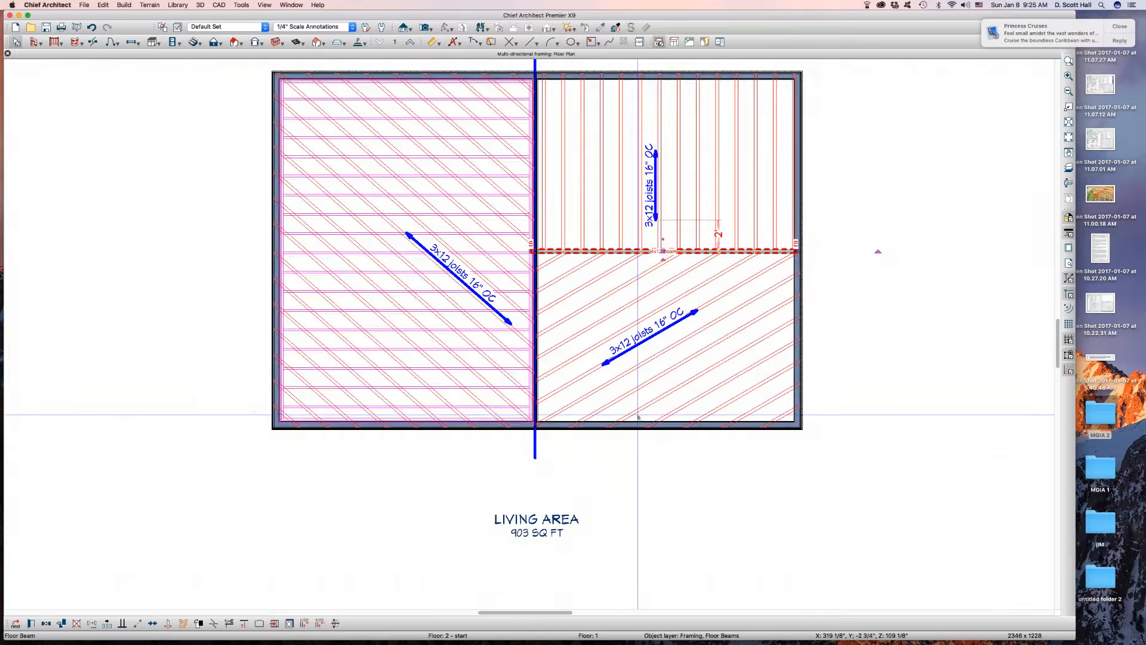
- Move the vertical bearing line off the interior wall, toward the right-hand areas of the plan
{"action": "left_click", "coordinate": [534, 452]}
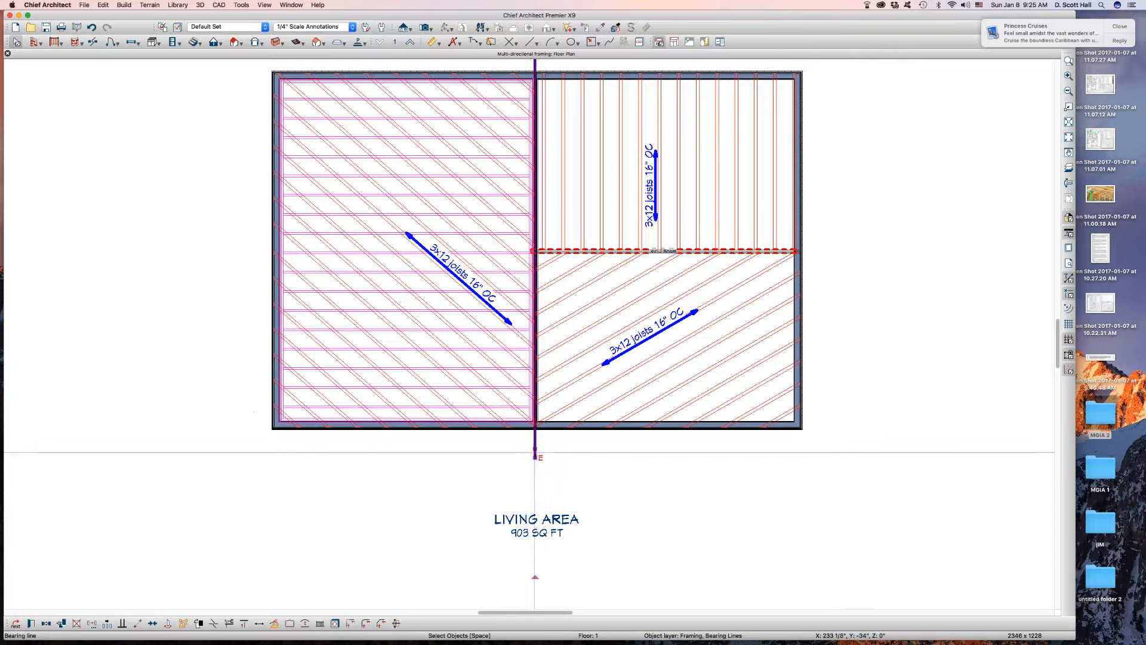
{"action": "left_click_drag", "start_coordinate": [535, 447], "coordinate": [561, 445]}
{"action": "scroll", "coordinate": [534, 447], "scroll_direction": "up", "scroll_amount": 2}
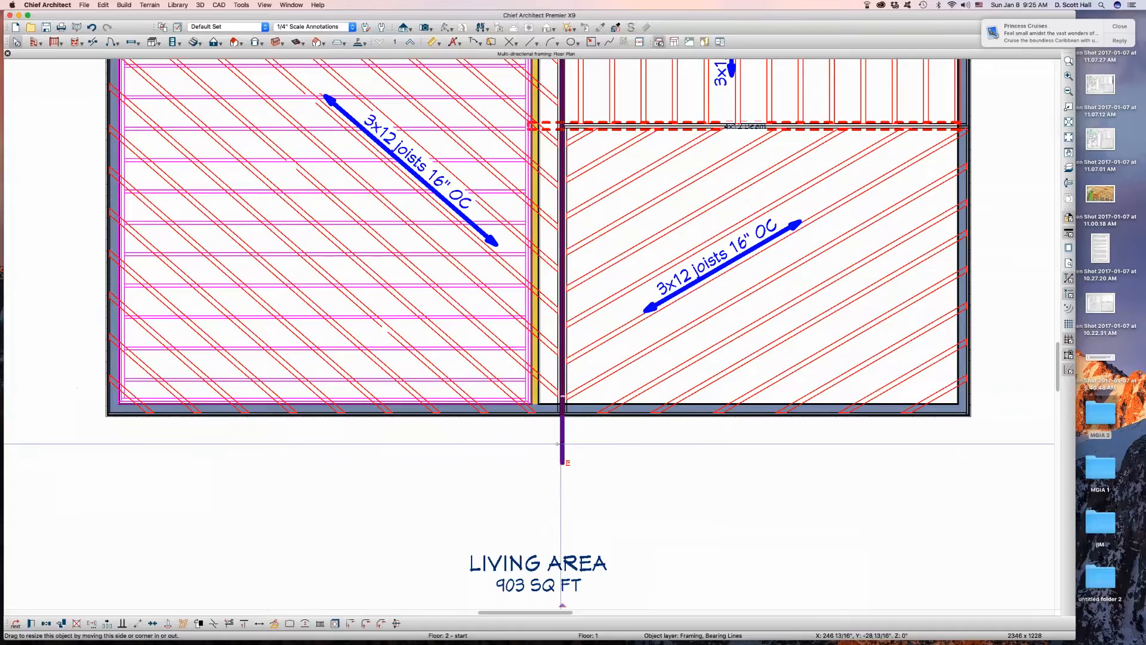
{"action": "scroll", "coordinate": [473, 481], "scroll_direction": "down", "scroll_amount": 2}
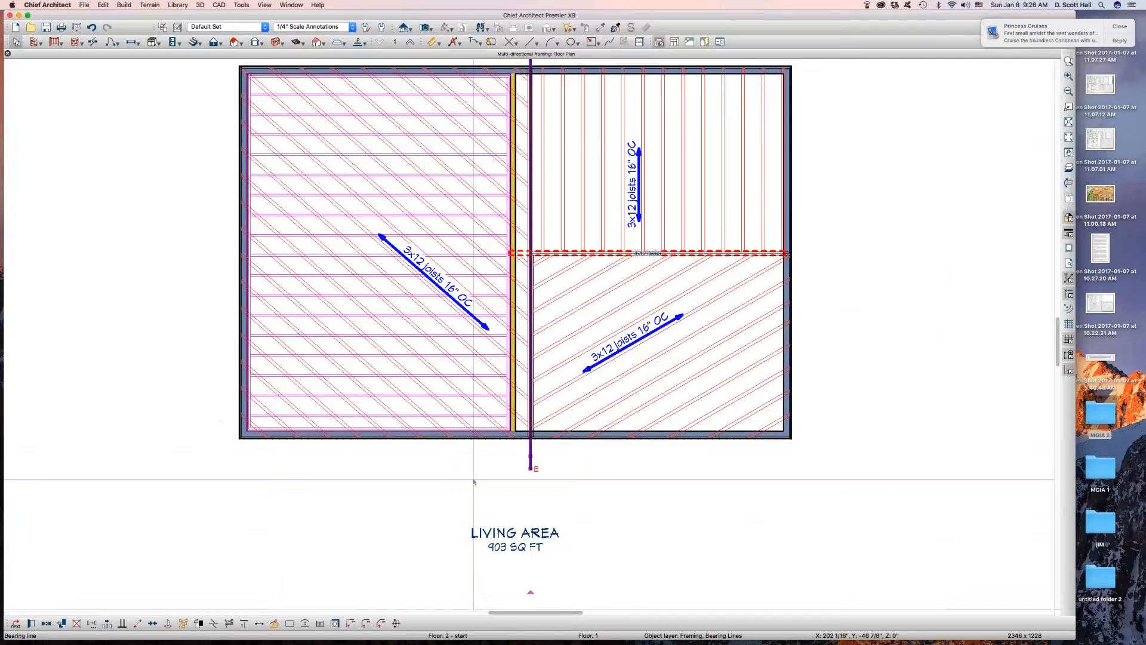
{"action": "scroll", "coordinate": [518, 413], "scroll_direction": "up", "scroll_amount": 1}
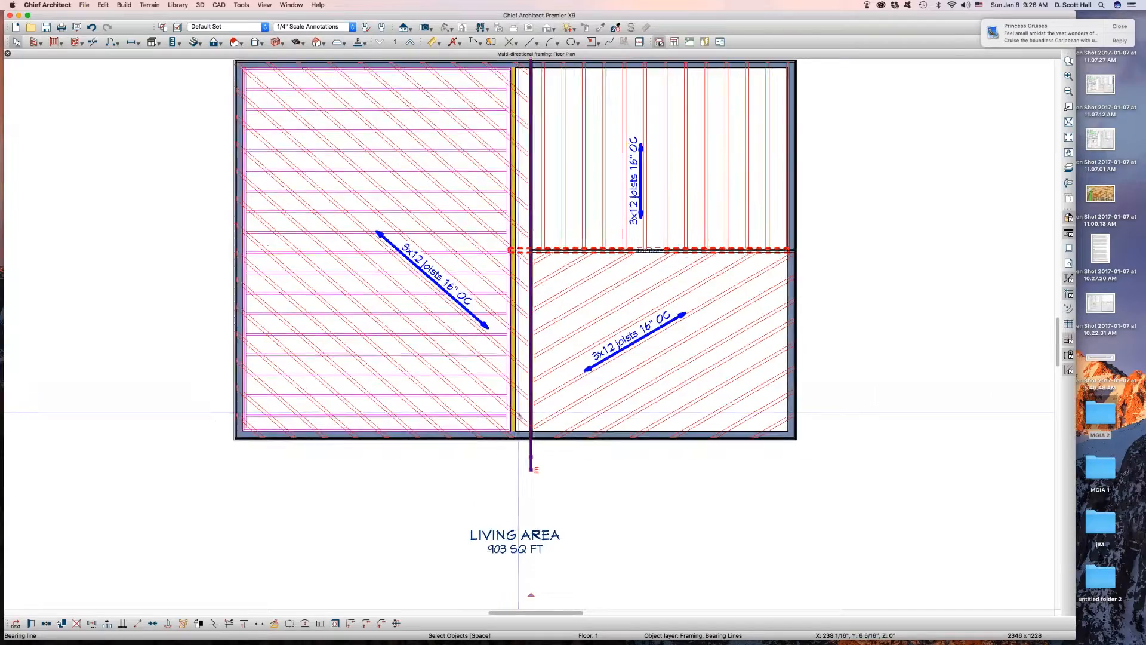
- Examine the interior wall's structure settings, in particular its Bearing Wall option
{"action": "scroll", "coordinate": [518, 413], "scroll_direction": "up", "scroll_amount": 3}
{"action": "left_click", "coordinate": [508, 399]}
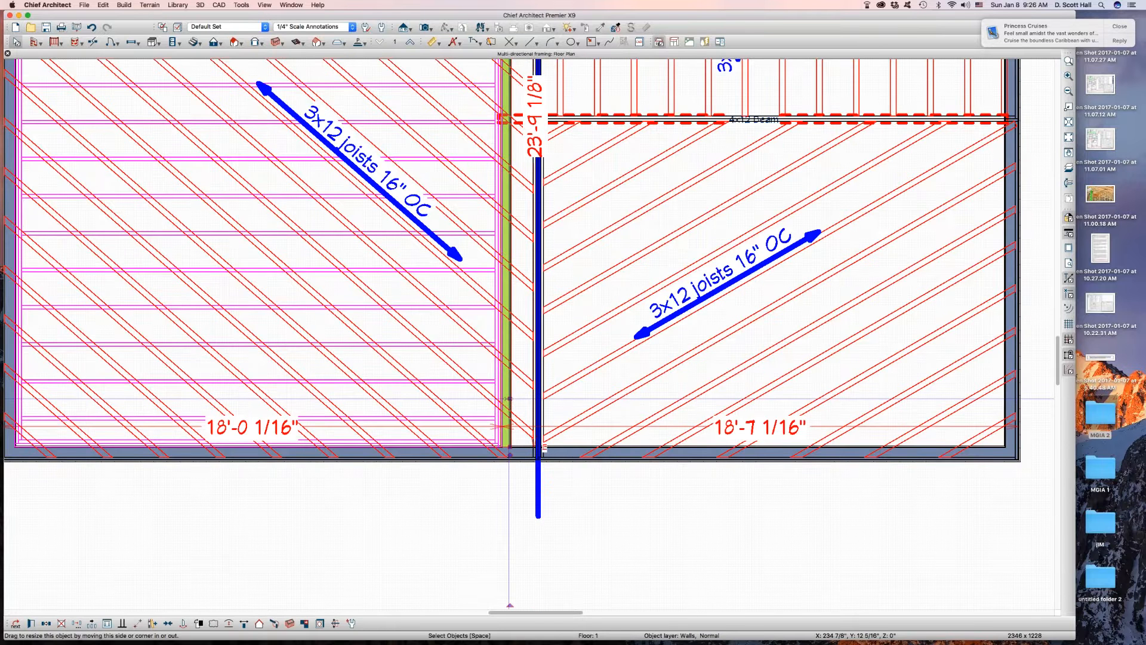
{"action": "double_click", "coordinate": [509, 398]}
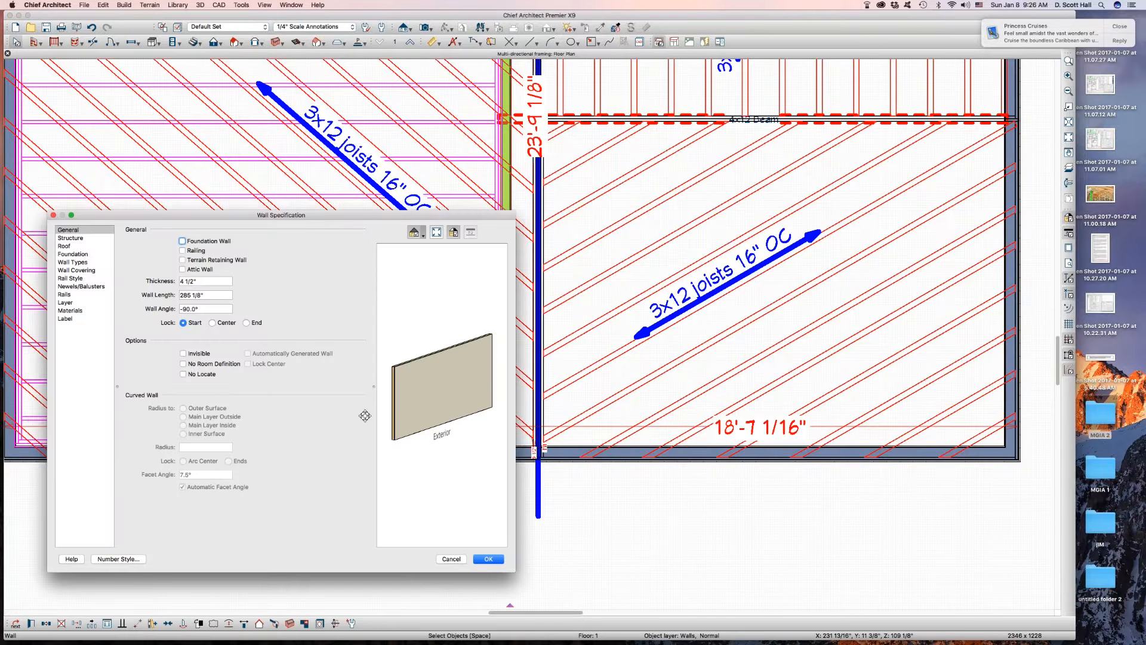
{"action": "left_click", "coordinate": [64, 238]}
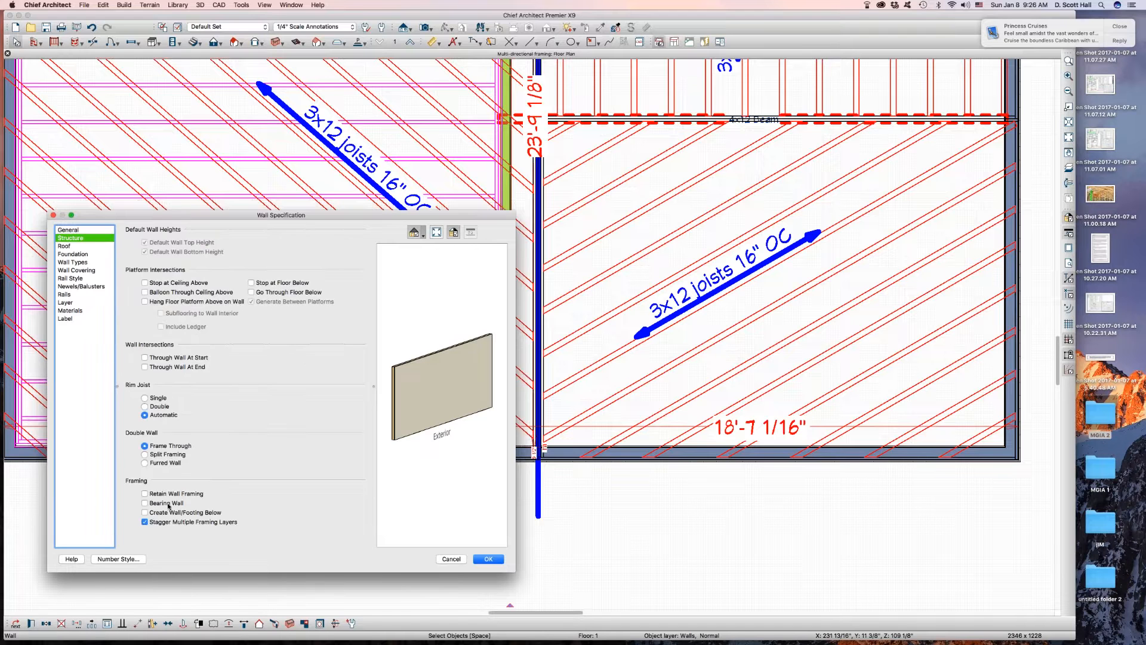
{"action": "key", "text": "Return"}
{"action": "scroll", "coordinate": [481, 539], "scroll_direction": "down", "scroll_amount": 1}
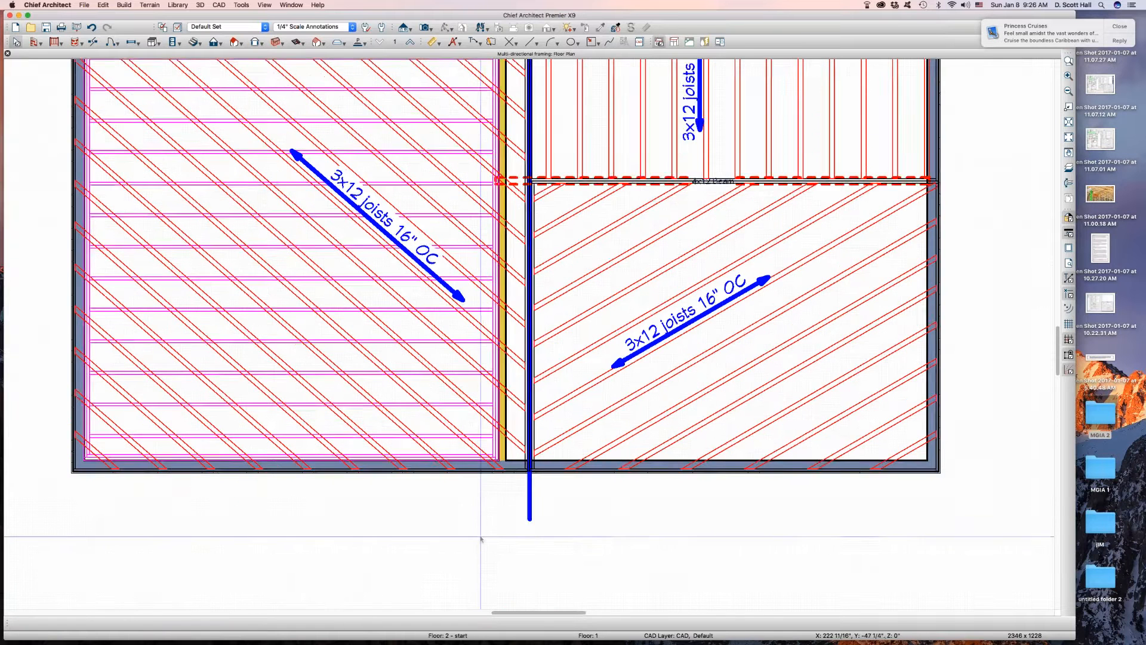
- Move the vertical bearing line a little farther from the interior wall to widen the strip between them
{"action": "scroll", "coordinate": [459, 537], "scroll_direction": "down", "scroll_amount": 1}
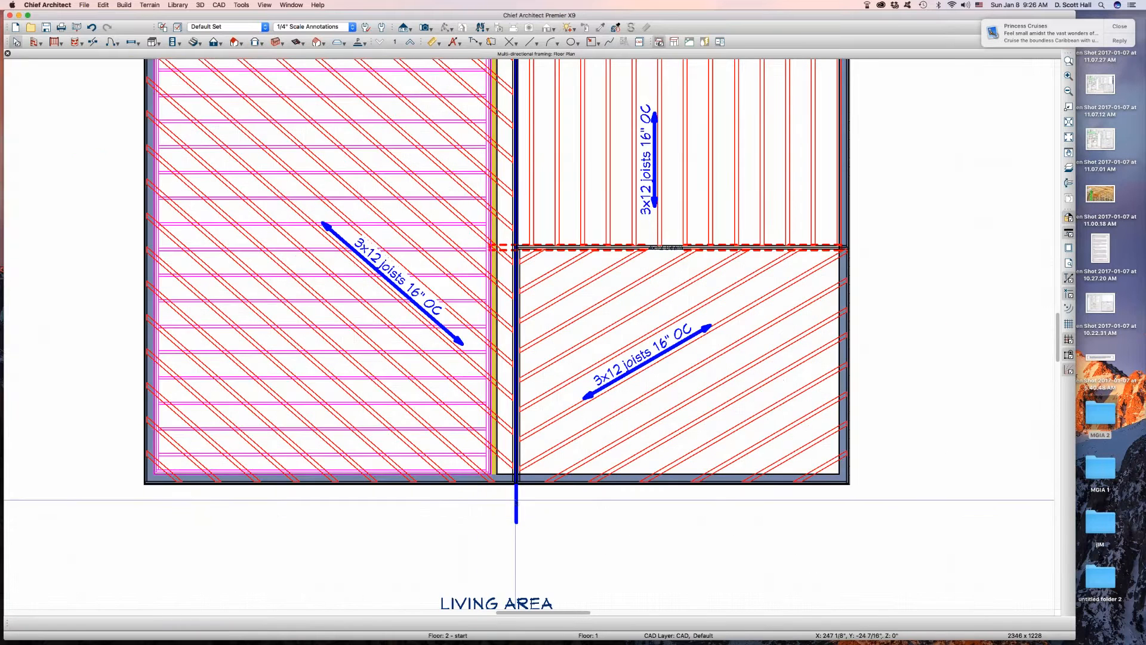
{"action": "left_click", "coordinate": [516, 503]}
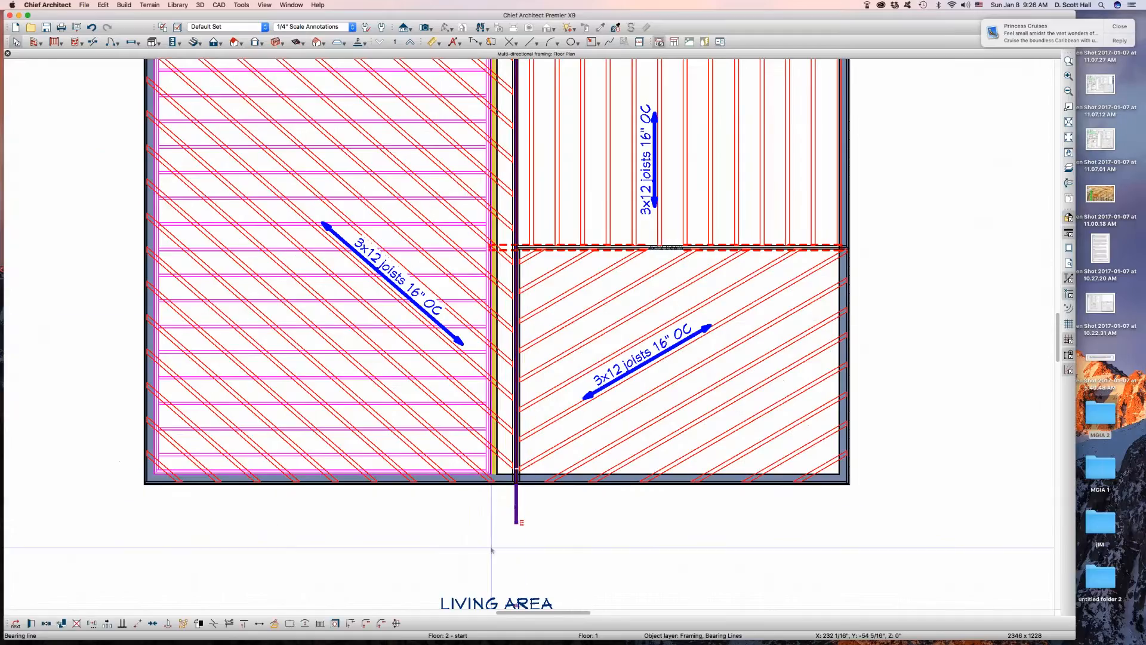
{"action": "left_click_drag", "start_coordinate": [515, 511], "coordinate": [525, 507]}
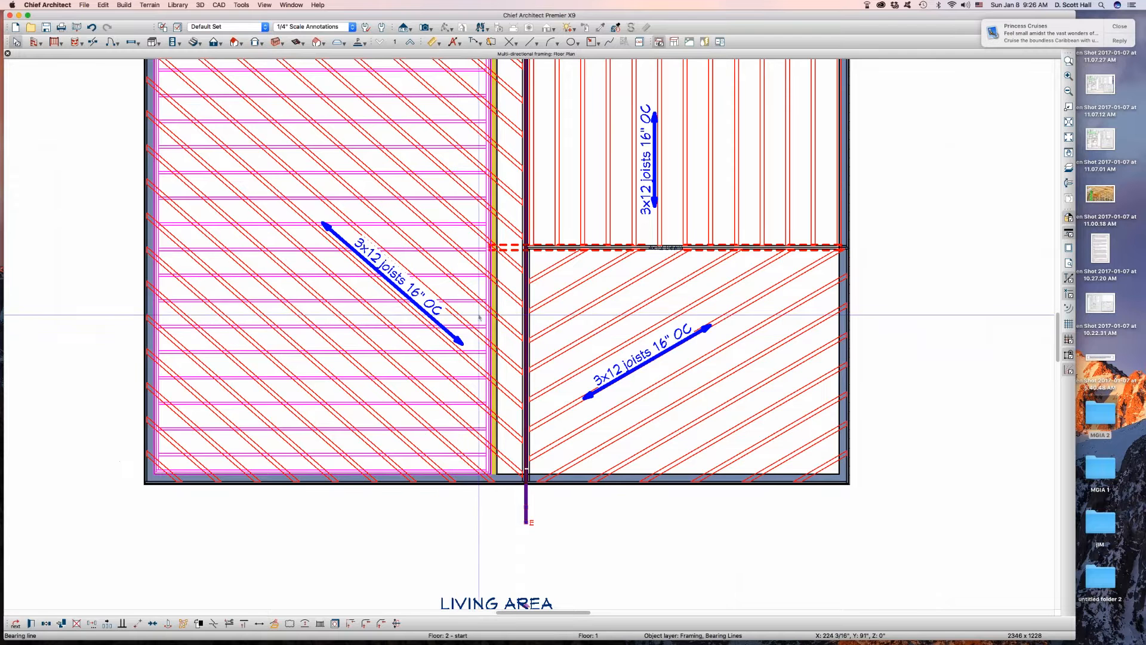
{"action": "scroll", "coordinate": [492, 308], "scroll_direction": "up", "scroll_amount": 1}
{"action": "scroll", "coordinate": [507, 307], "scroll_direction": "up", "scroll_amount": 1}
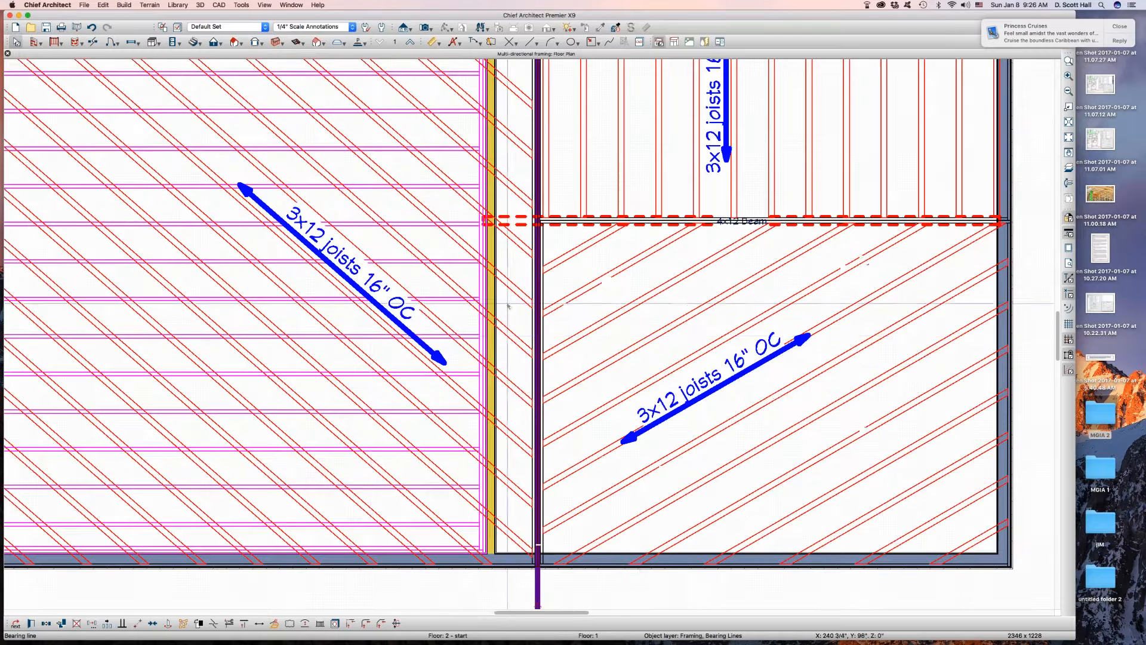
{"action": "scroll", "coordinate": [366, 328], "scroll_direction": "down", "scroll_amount": 2}
- Place a copy of the lower right area's joist direction line outside the building's lower right corner and shorten it
{"action": "left_click", "coordinate": [366, 326]}
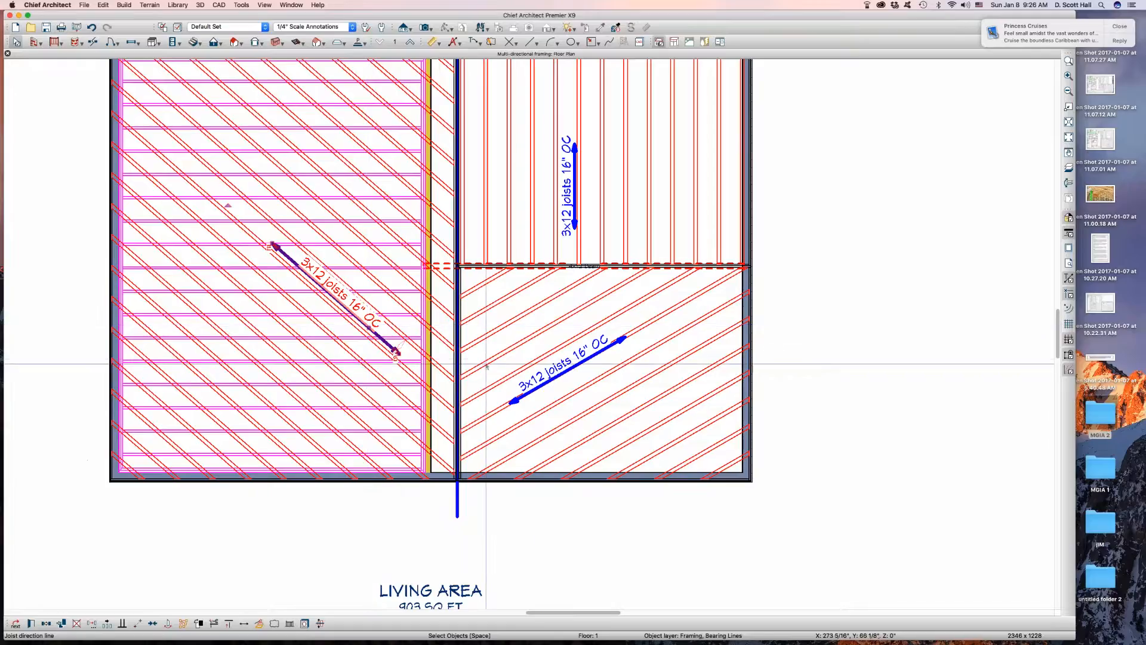
{"action": "left_click", "coordinate": [550, 381]}
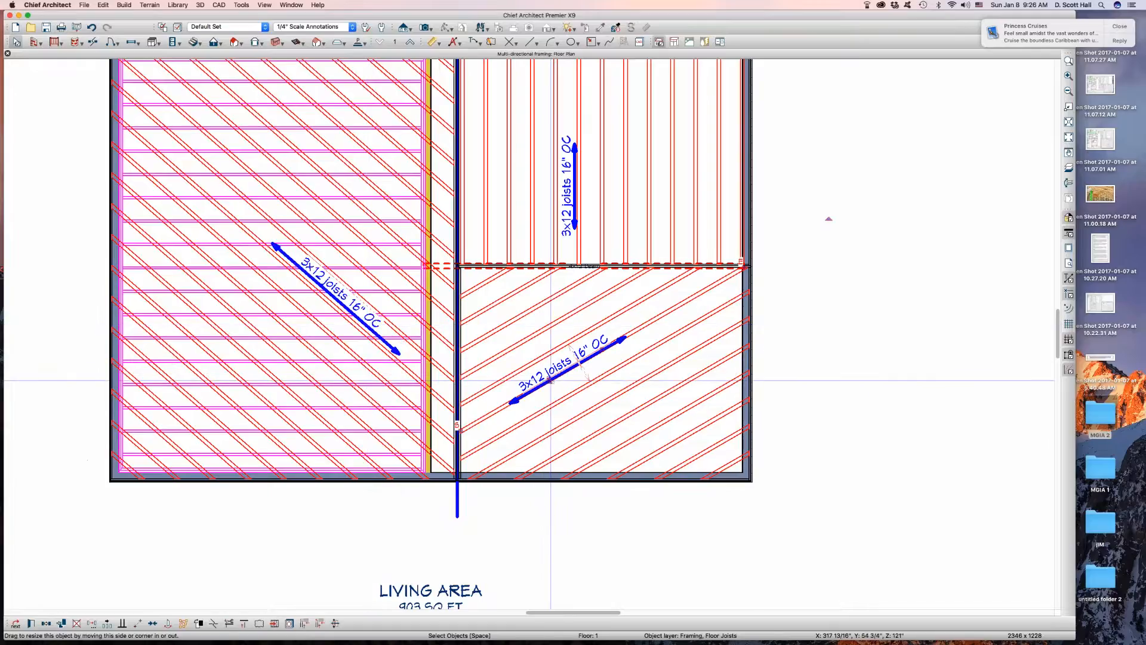
{"action": "left_click", "coordinate": [550, 381]}
{"action": "key", "text": "super+c"}
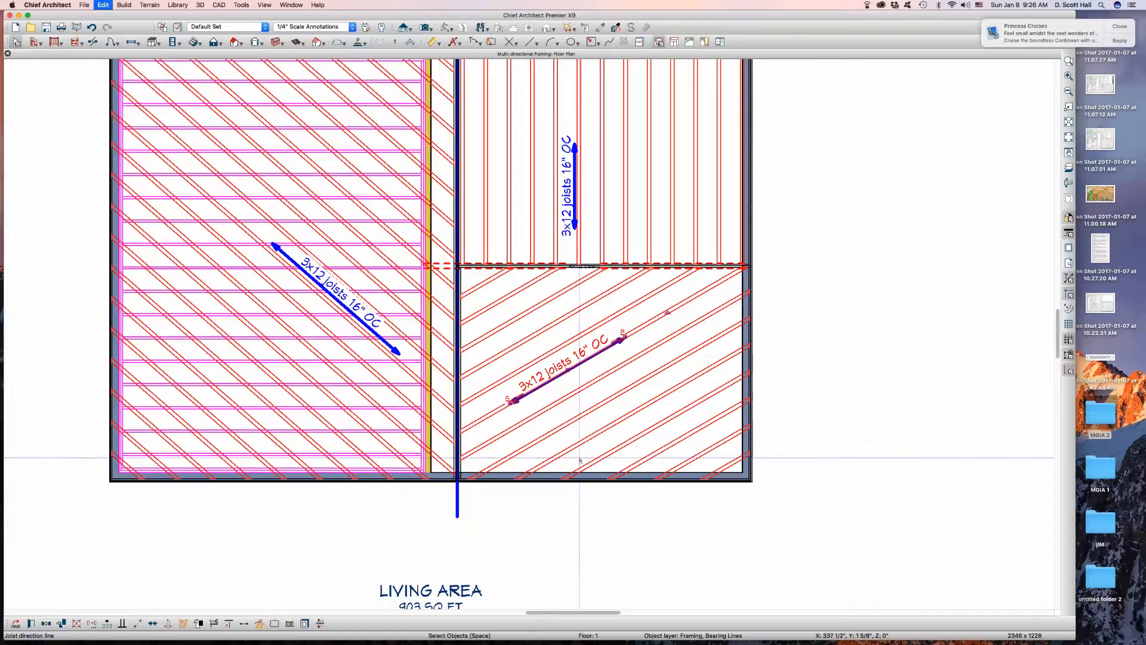
{"action": "key", "text": "super+v"}
{"action": "left_click", "coordinate": [829, 471]}
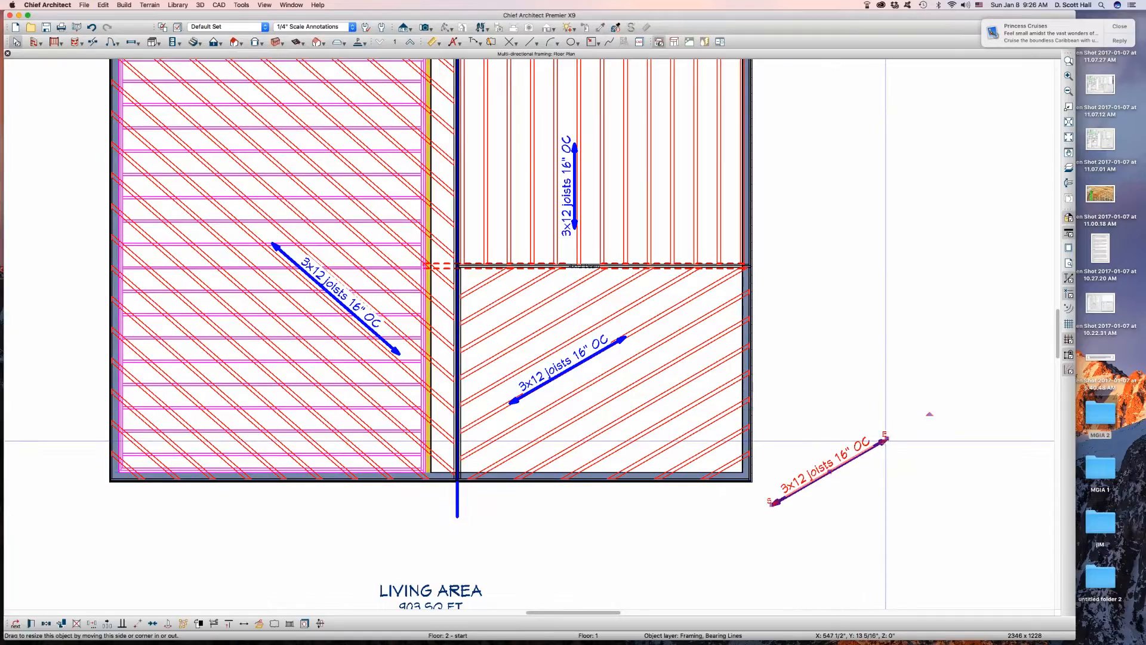
{"action": "left_click_drag", "start_coordinate": [882, 441], "coordinate": [790, 493]}
{"action": "scroll", "coordinate": [772, 500], "scroll_direction": "up", "scroll_amount": 4}
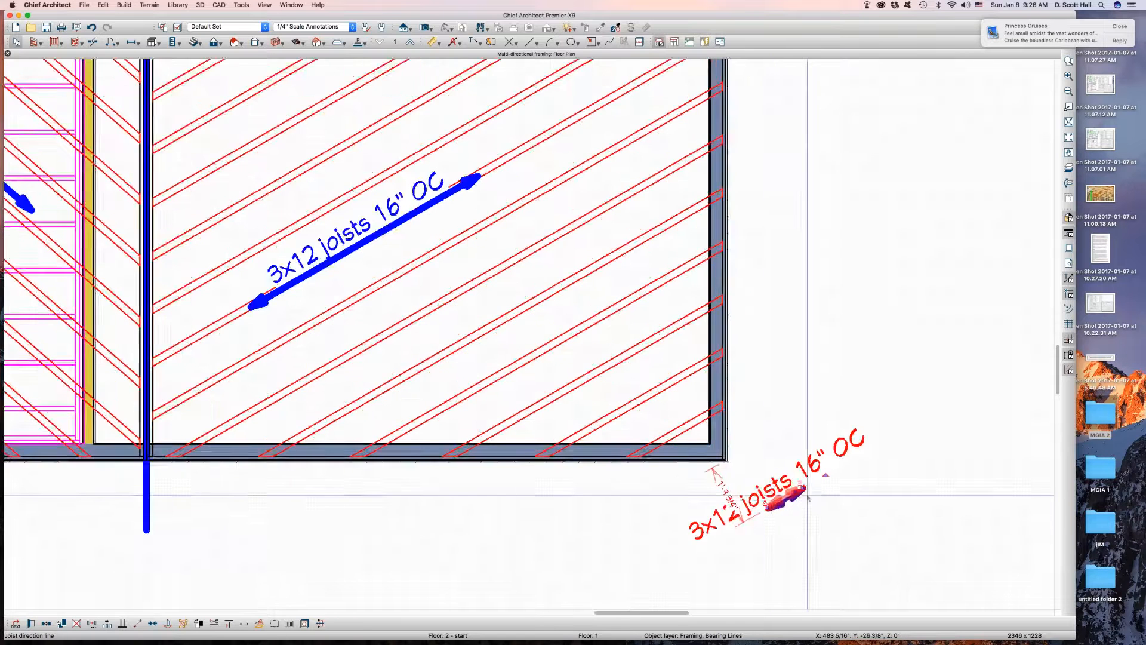
- Place the shortened joist direction line in the strip between the interior wall and the vertical bearing line
{"action": "scroll", "coordinate": [807, 495], "scroll_direction": "down", "scroll_amount": 4}
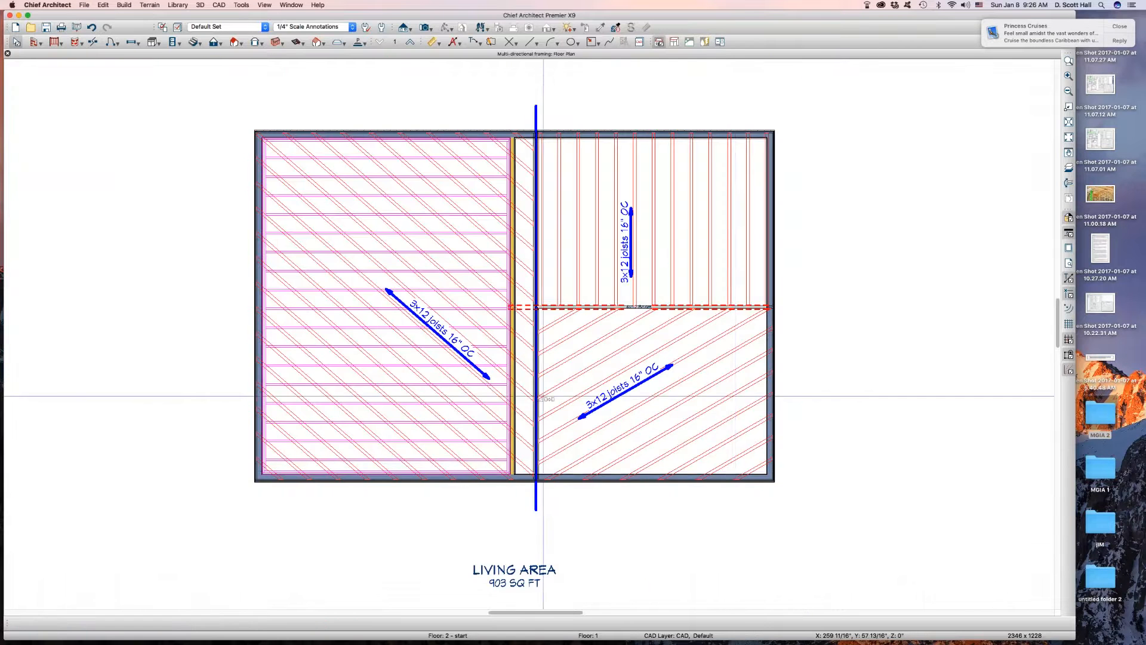
{"action": "scroll", "coordinate": [543, 396], "scroll_direction": "up", "scroll_amount": 1}
{"action": "left_click", "coordinate": [526, 372]}
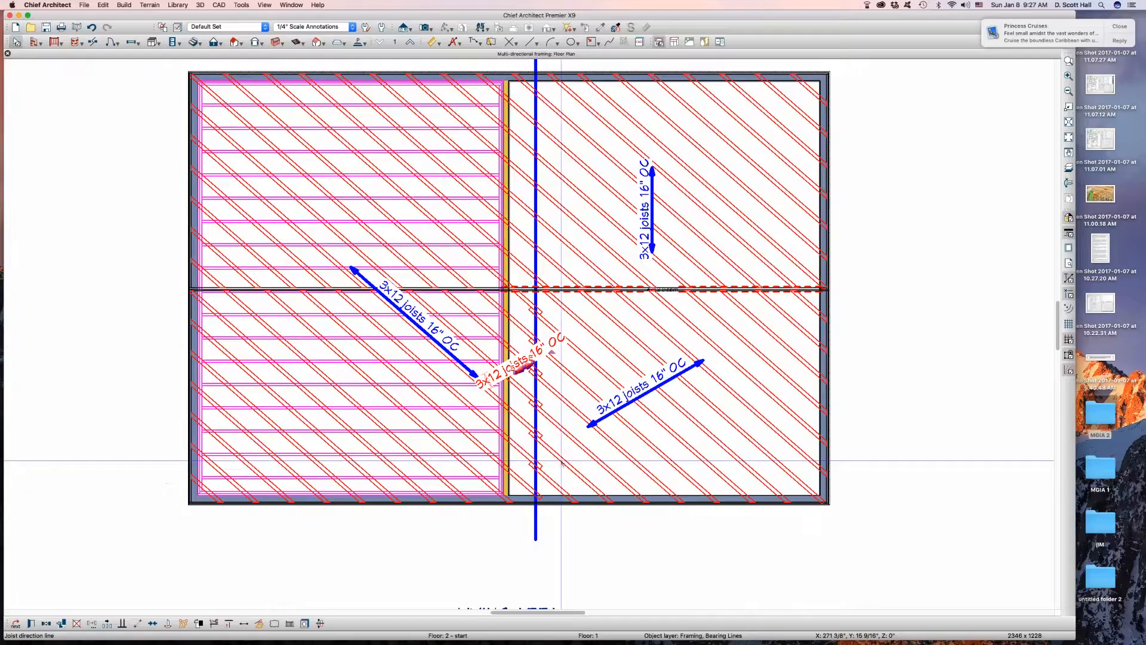
- Delete the left area's diagonal joist direction line
{"action": "left_click", "coordinate": [469, 370]}
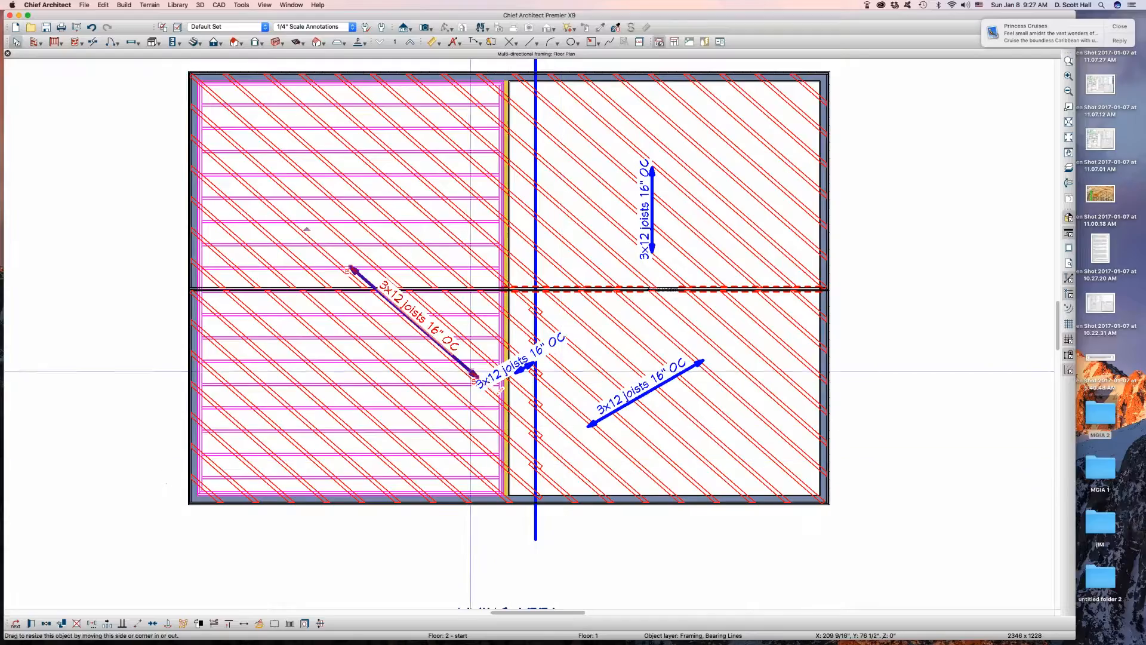
{"action": "key", "text": "Delete"}
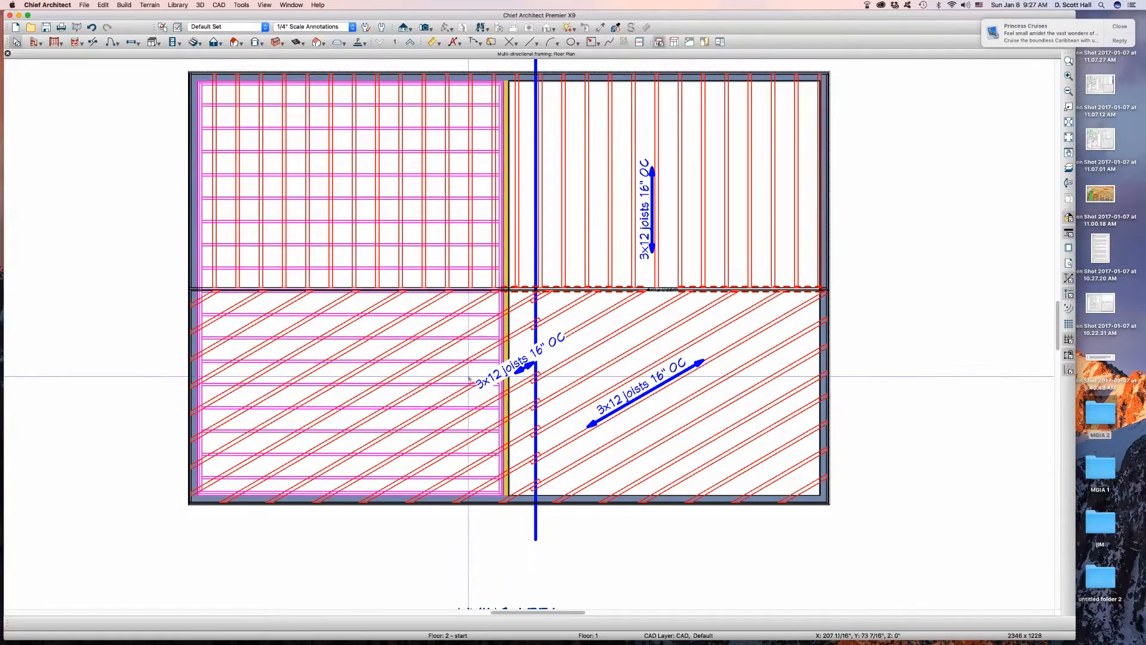
{"action": "left_click", "coordinate": [380, 362]}
{"action": "key", "text": "Escape"}
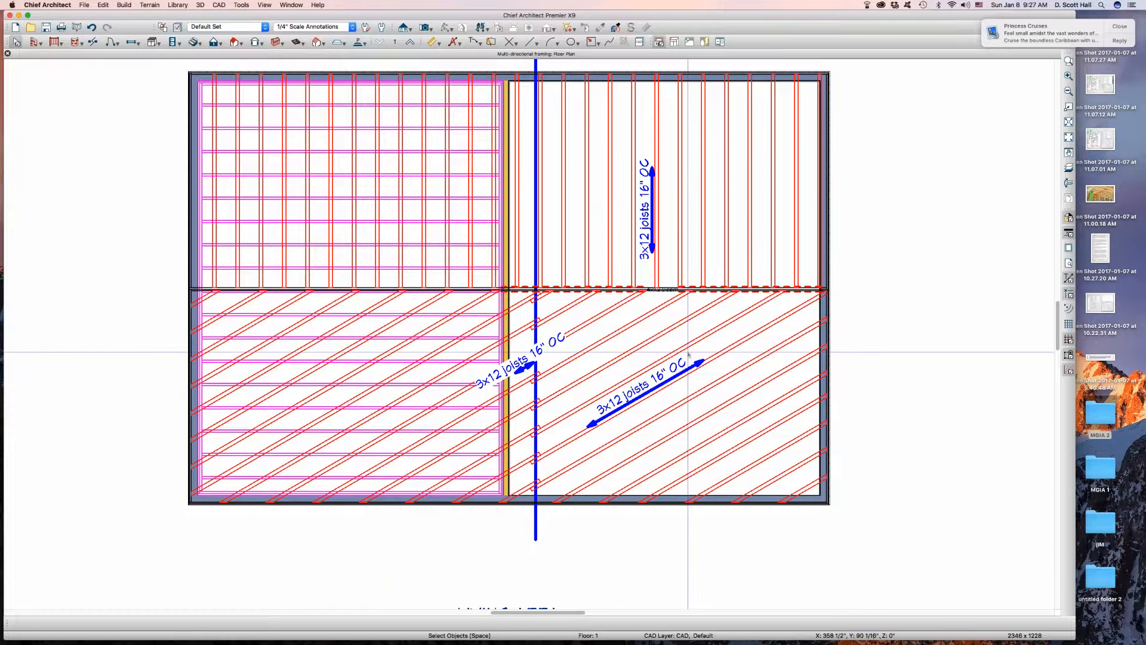
- Examine the rebuilt framing along the horizontal beam line in the left area, the vertical bearing line and a ceiling joist
{"action": "scroll", "coordinate": [564, 292], "scroll_direction": "up", "scroll_amount": 5}
{"action": "scroll", "coordinate": [564, 293], "scroll_direction": "down", "scroll_amount": 4}
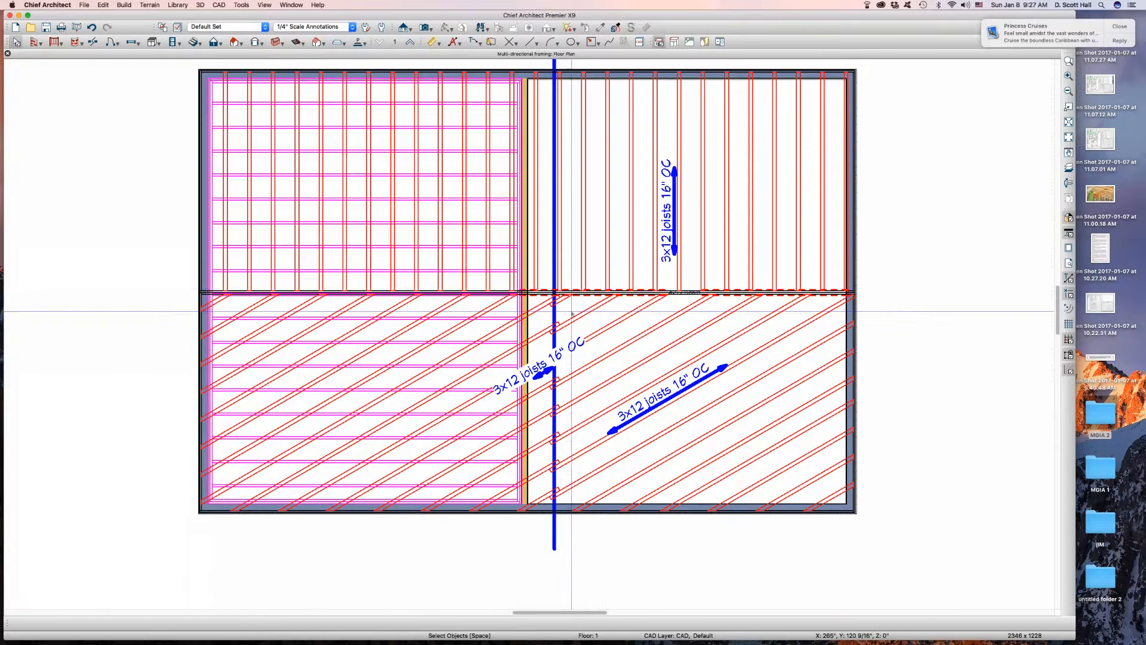
{"action": "scroll", "coordinate": [321, 284], "scroll_direction": "up", "scroll_amount": 3}
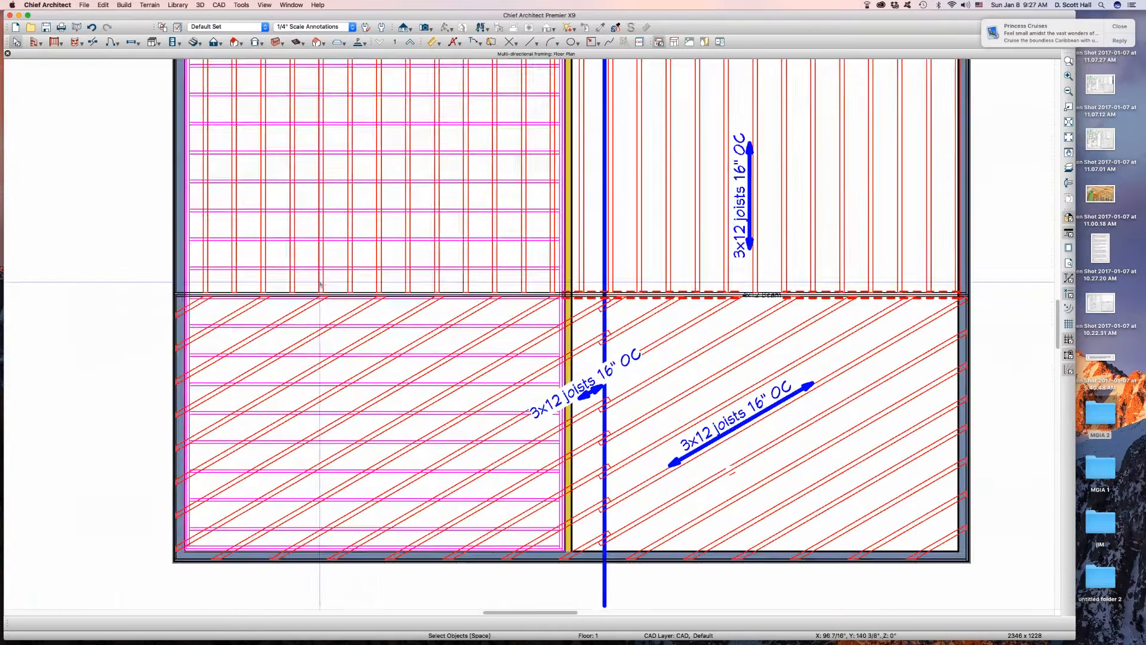
{"action": "left_click_drag", "start_coordinate": [44, 263], "coordinate": [678, 315]}
{"action": "scroll", "coordinate": [705, 299], "scroll_direction": "down", "scroll_amount": 5}
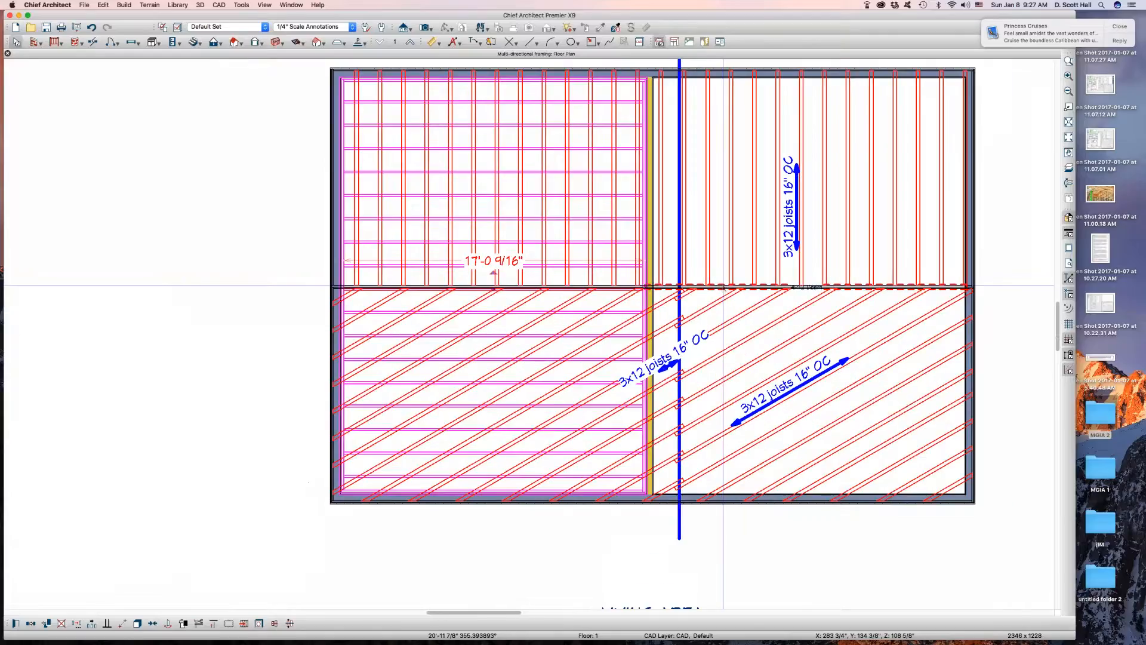
{"action": "key", "text": "Escape"}
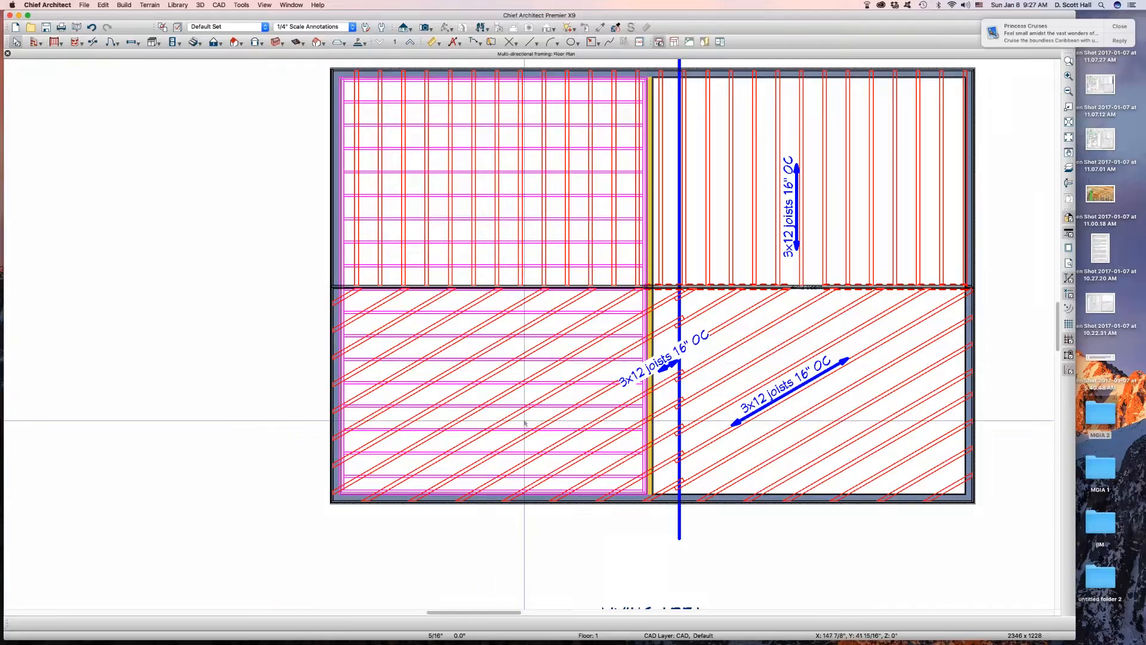
{"action": "left_click", "coordinate": [678, 531]}
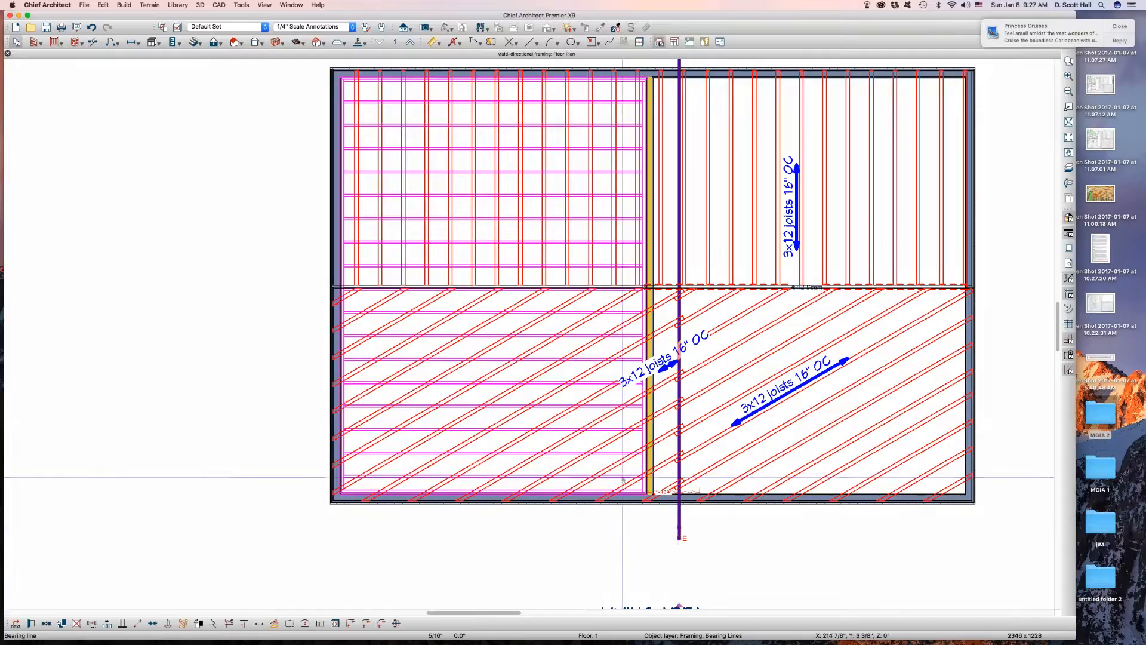
{"action": "left_click", "coordinate": [487, 360]}
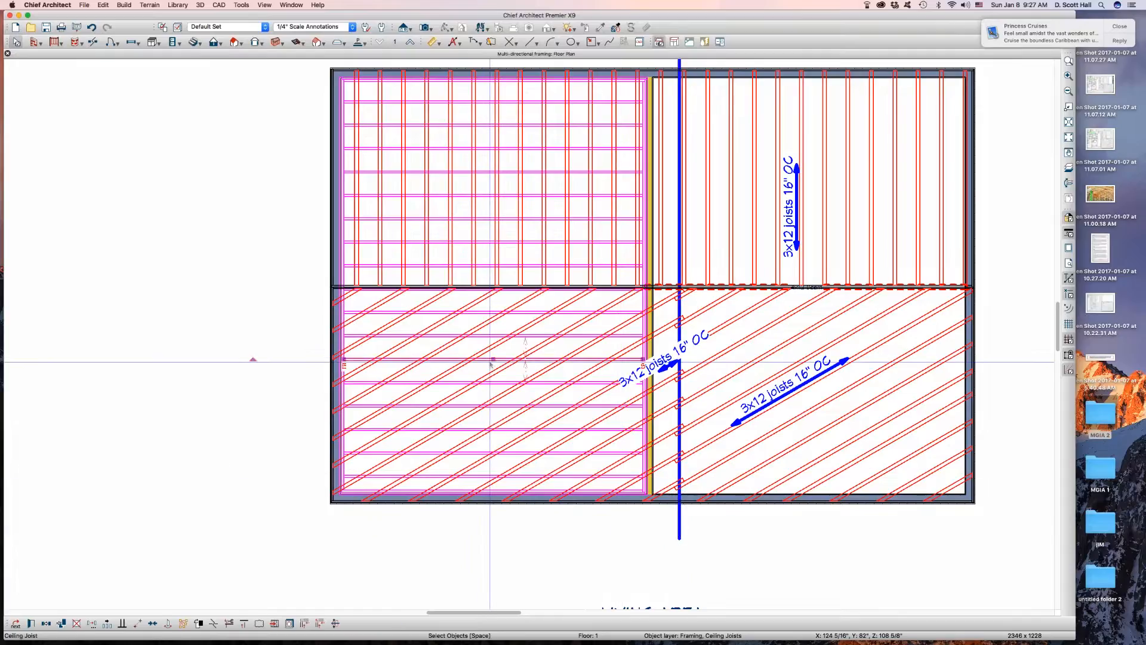
- Draw a joist direction line in the left area, running diagonally down to the right below the ceiling joists' midpoint
{"action": "key", "text": "Escape"}
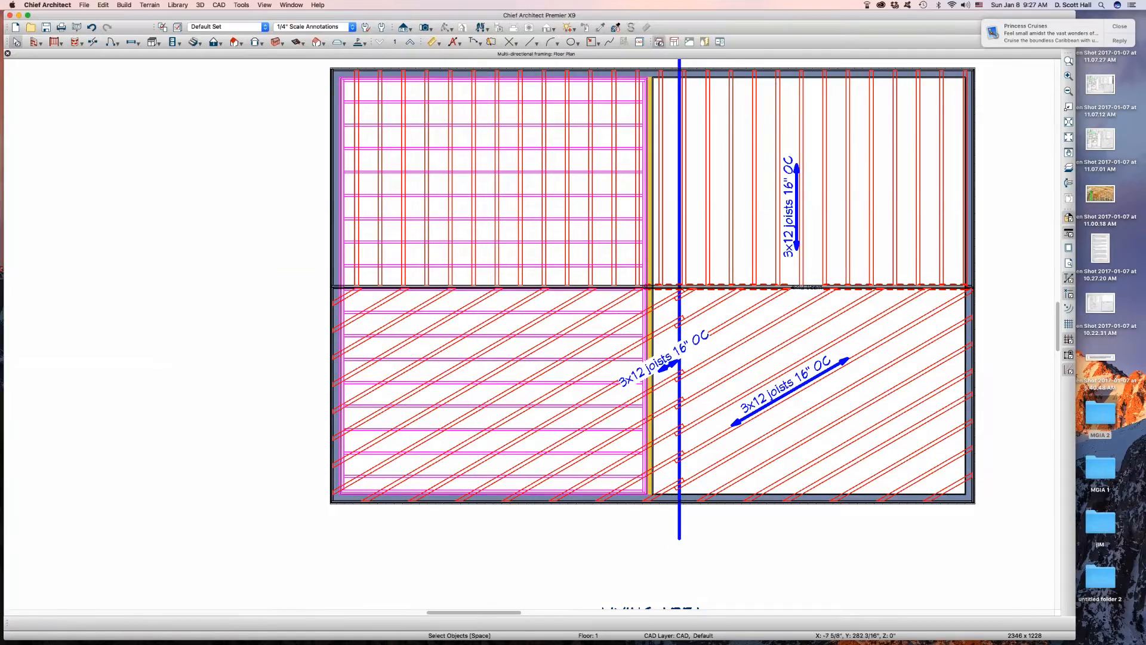
{"action": "left_click", "coordinate": [283, 43]}
{"action": "left_click", "coordinate": [291, 132]}
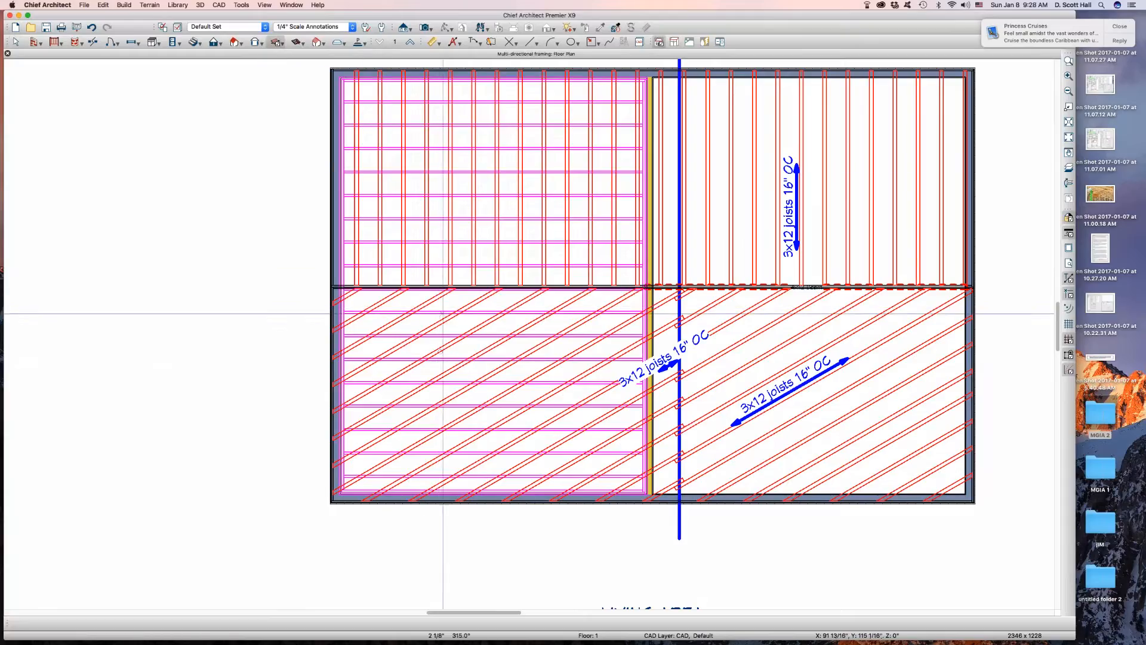
{"action": "left_click_drag", "start_coordinate": [443, 312], "coordinate": [488, 369]}
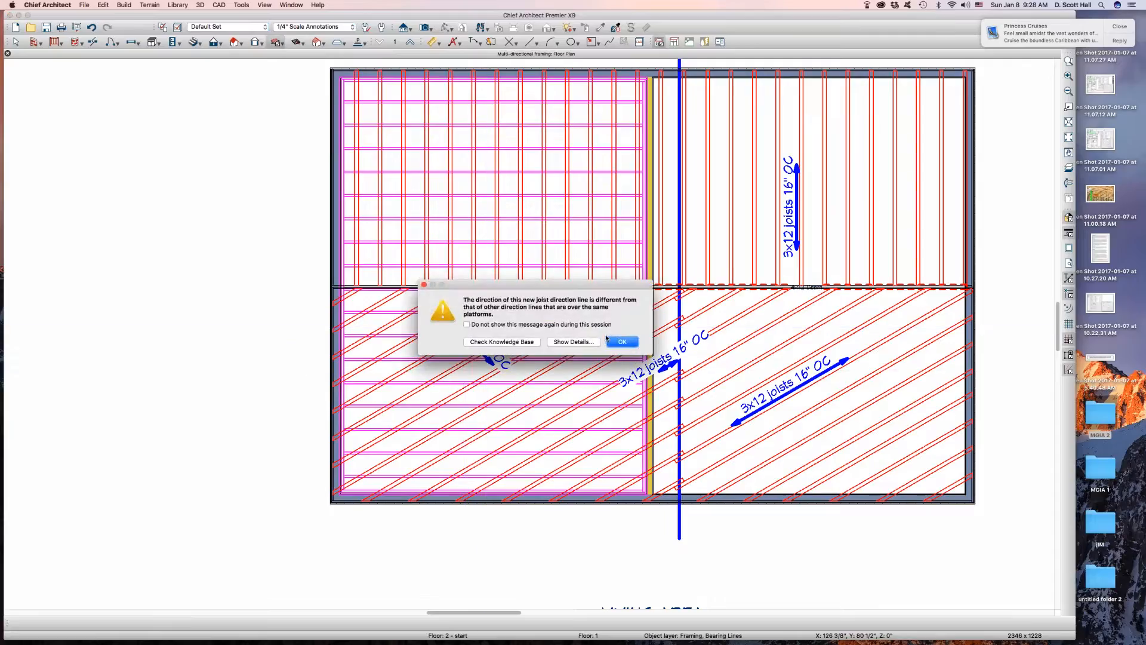
{"action": "left_click", "coordinate": [622, 342]}
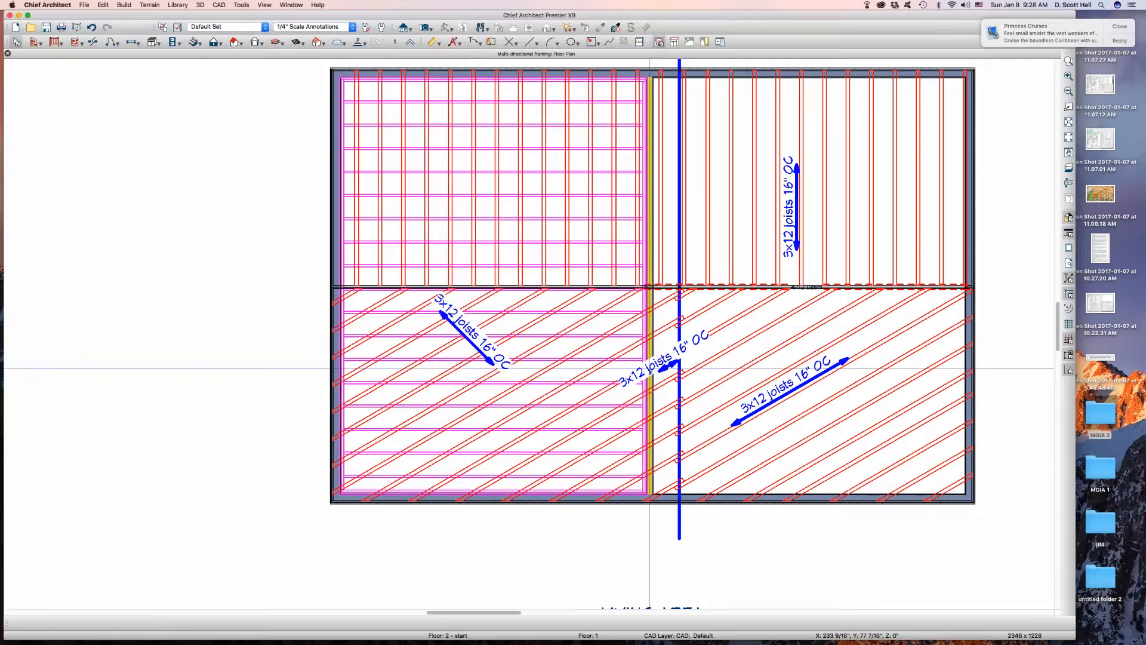
- Delete the short joist direction line in the strip between the interior wall and the vertical bearing line
{"action": "key", "text": "space"}
{"action": "left_click", "coordinate": [665, 365]}
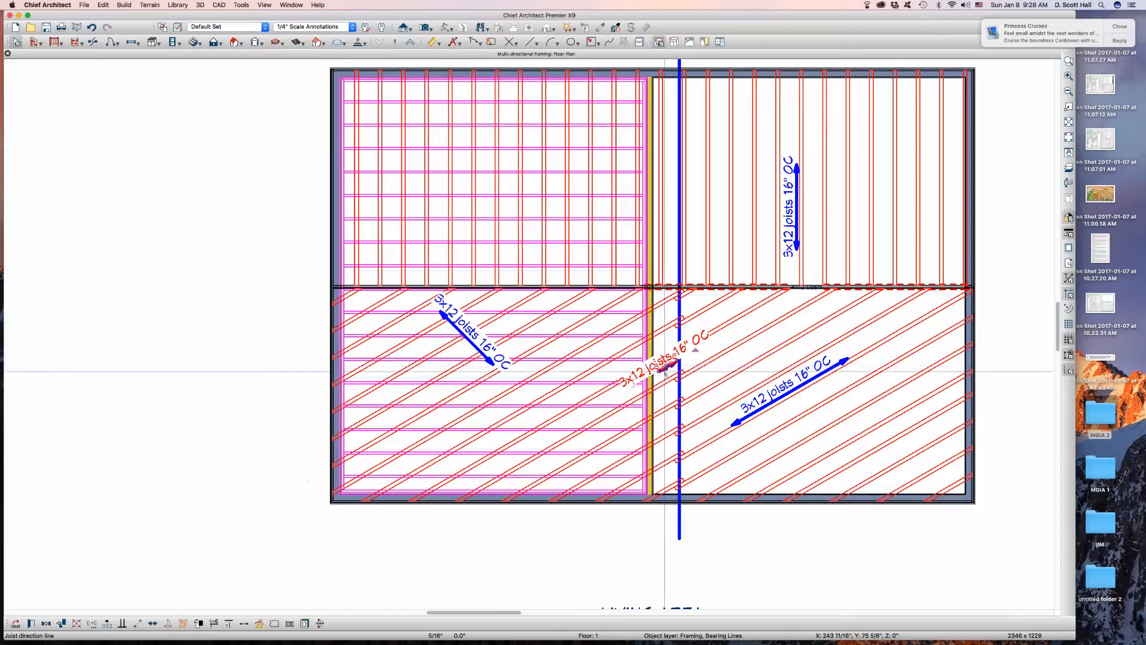
{"action": "key", "text": "Delete"}
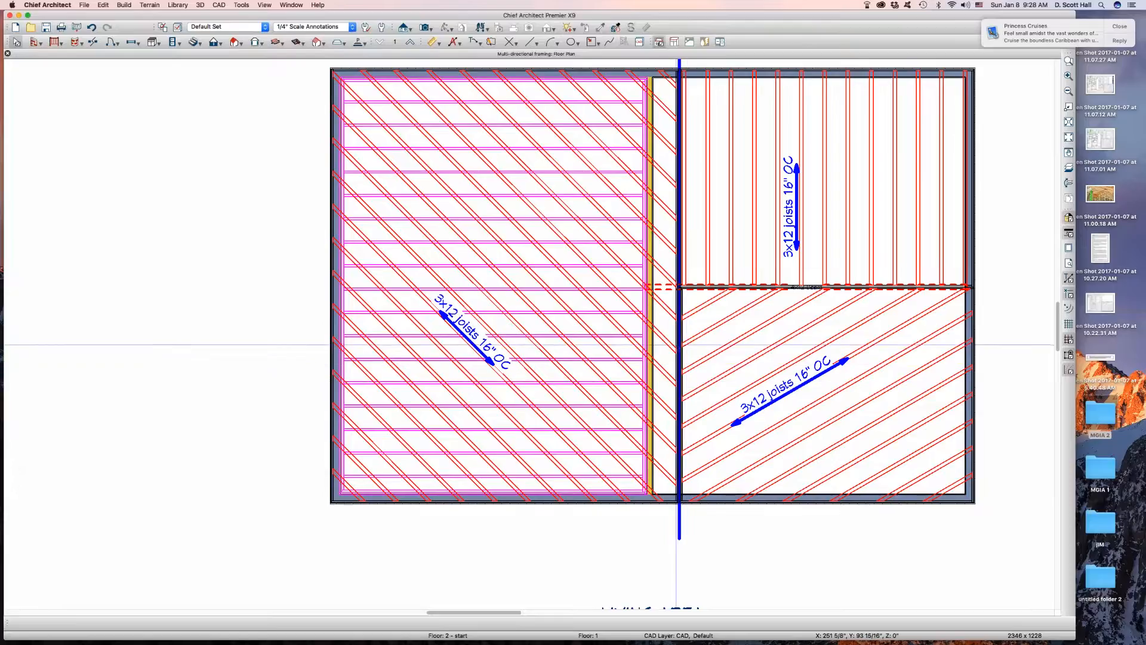
- Turn off Bearing Beam for the horizontal 4x12 floor beam and delete the lower right area's diagonal joist direction line
{"action": "left_click", "coordinate": [660, 286]}
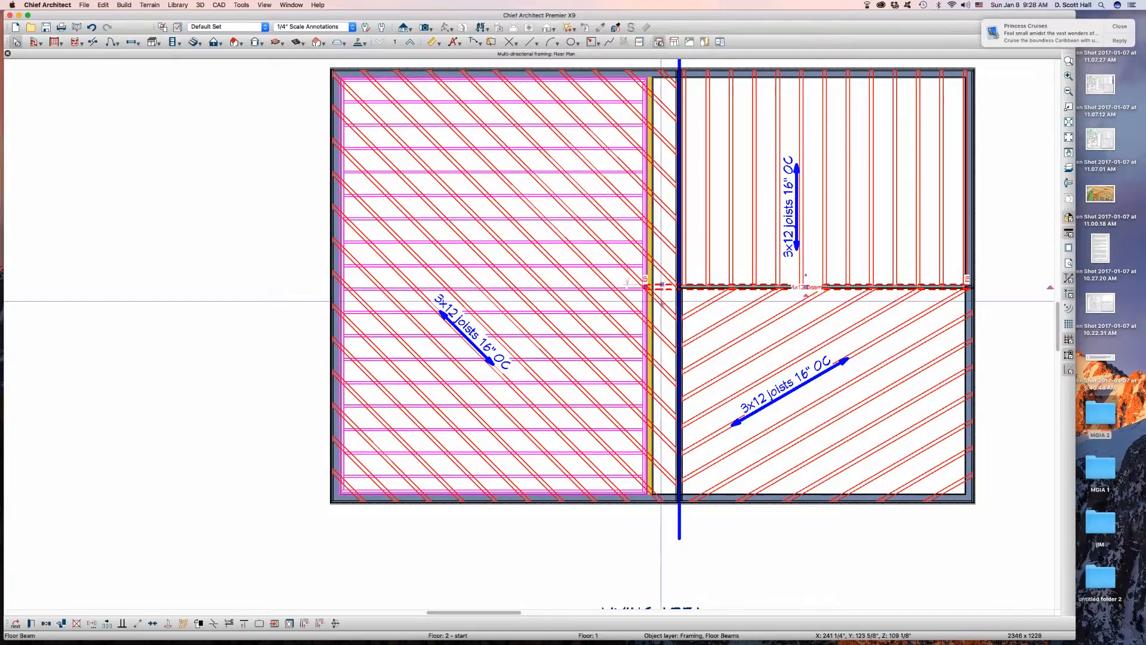
{"action": "key", "text": "super+e"}
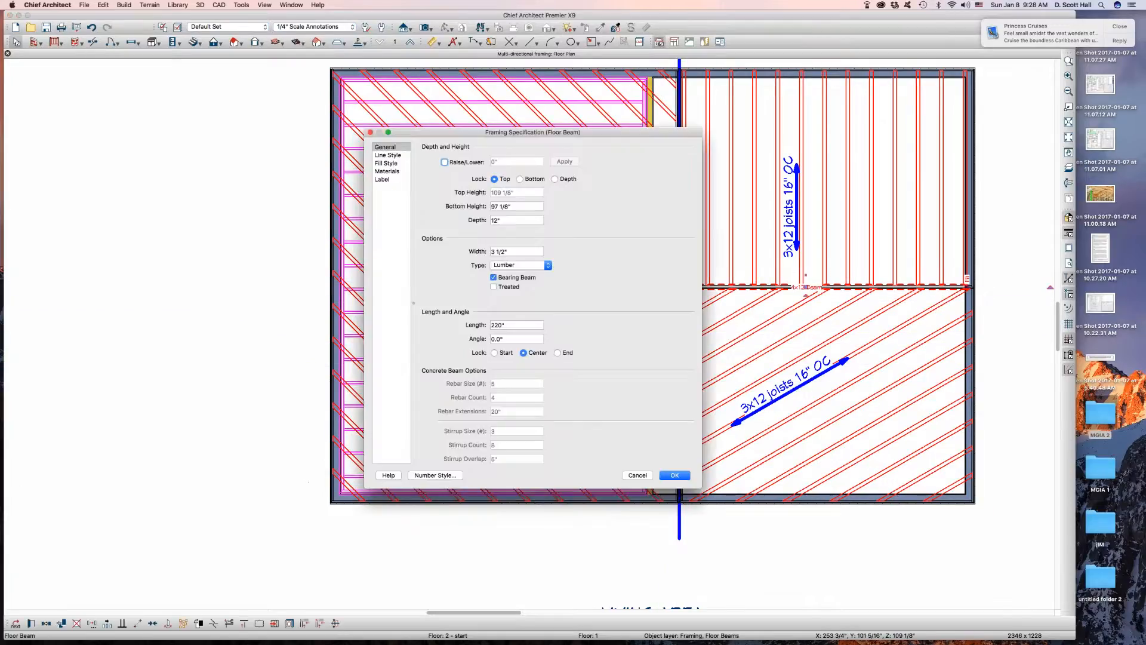
{"action": "left_click", "coordinate": [674, 475]}
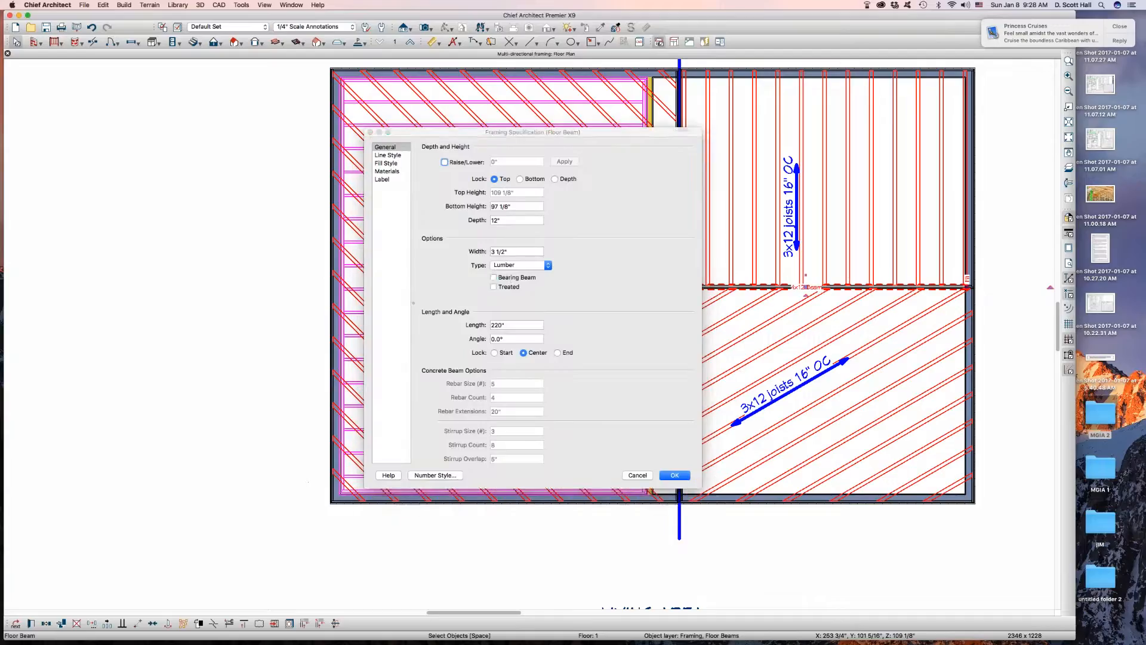
{"action": "left_click", "coordinate": [770, 405]}
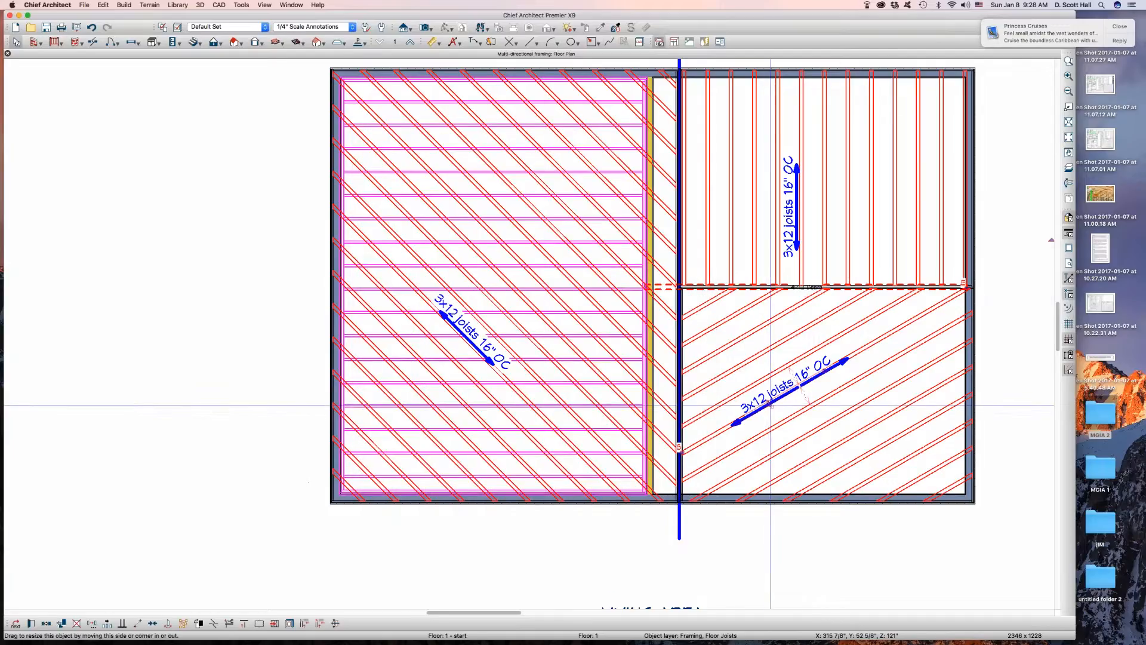
{"action": "key", "text": "Delete"}
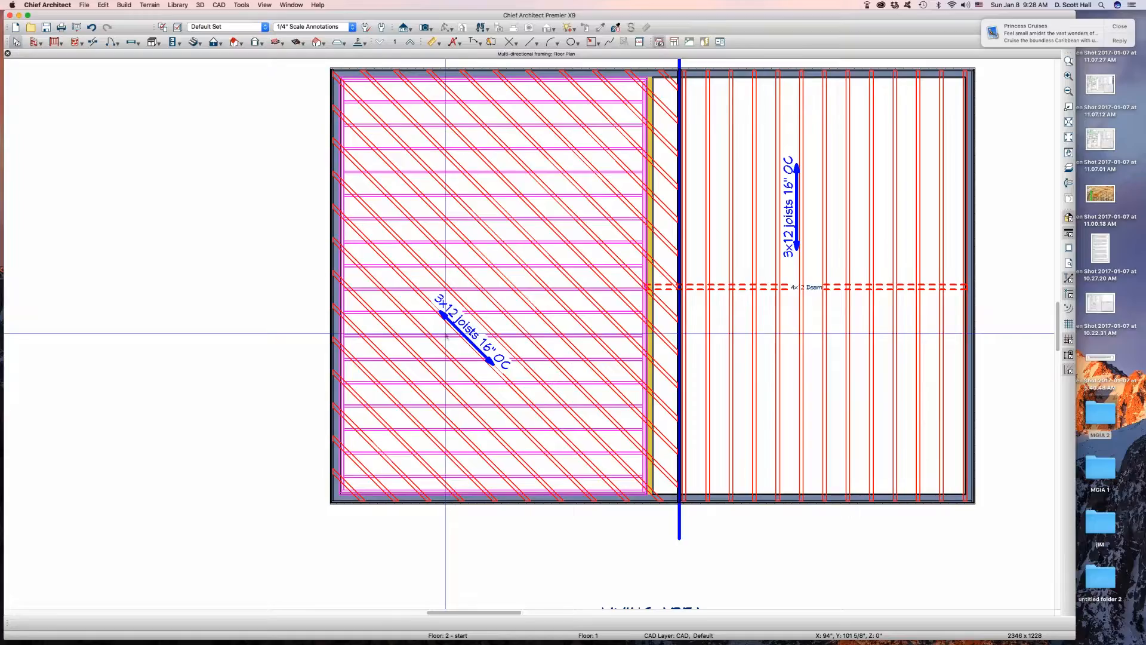
- Shorten the left area's joist direction line and move it into the strip between the interior wall and the bearing line
{"action": "left_click", "coordinate": [452, 326]}
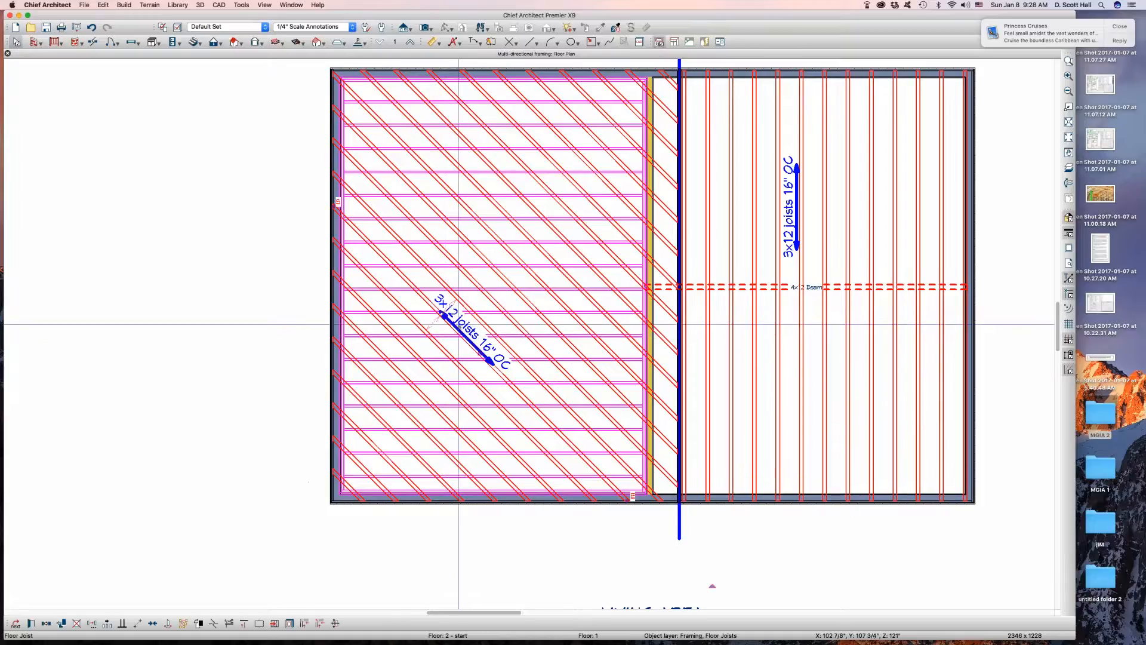
{"action": "left_click", "coordinate": [459, 323]}
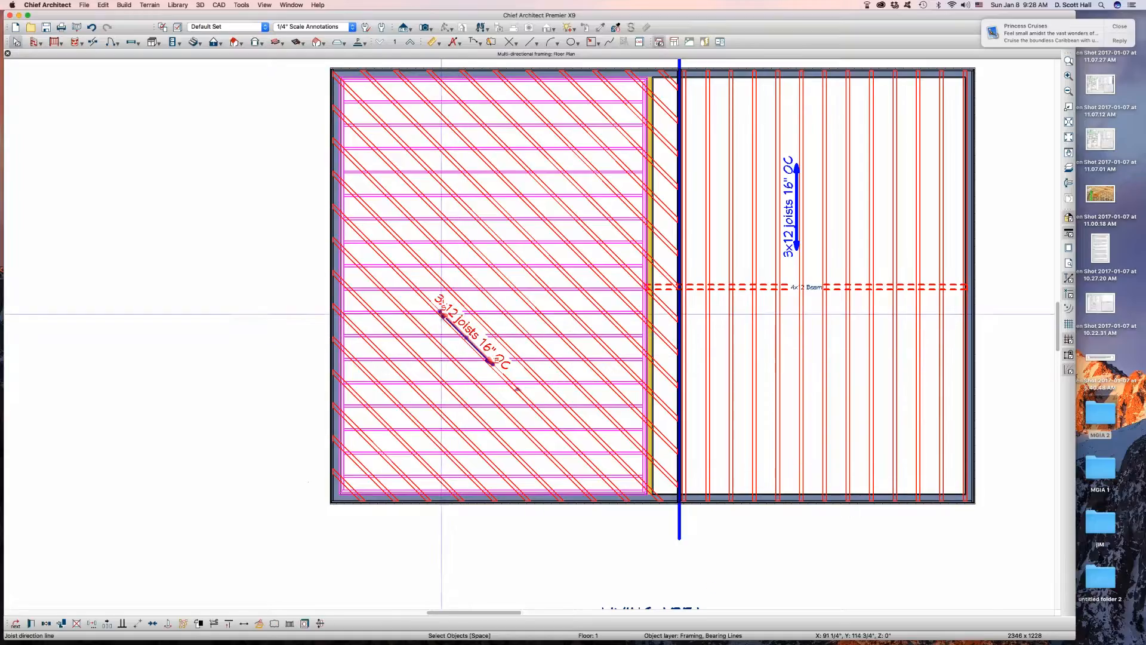
{"action": "left_click_drag", "start_coordinate": [441, 314], "coordinate": [536, 345]}
{"action": "left_click_drag", "start_coordinate": [659, 351], "coordinate": [665, 354]}
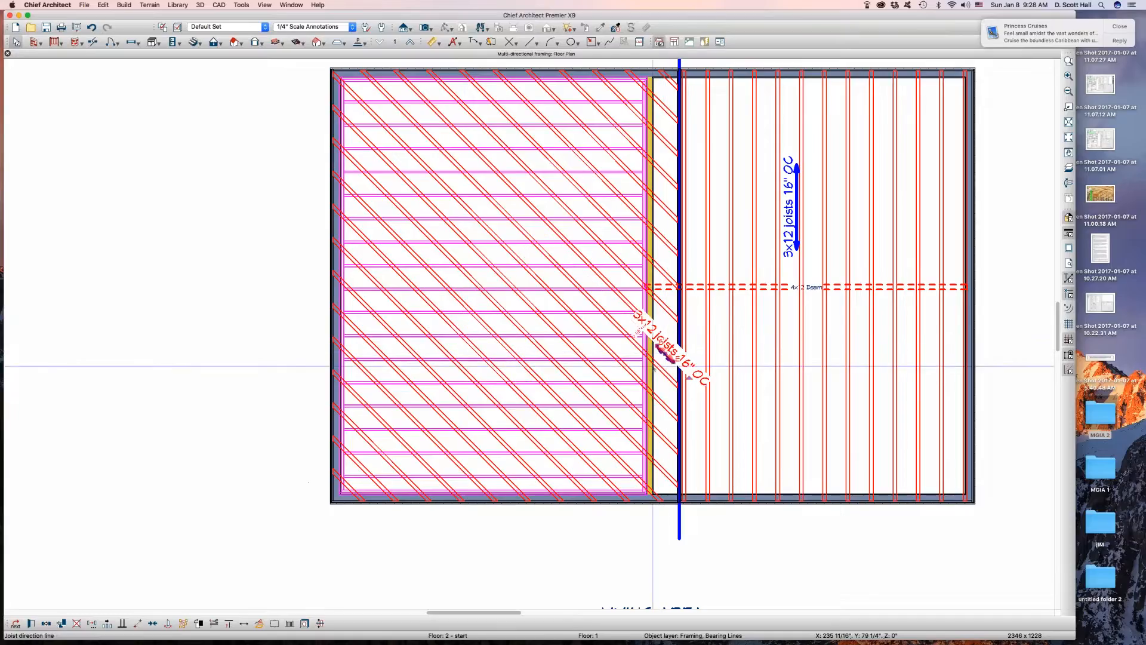
{"action": "left_click", "coordinate": [514, 539]}
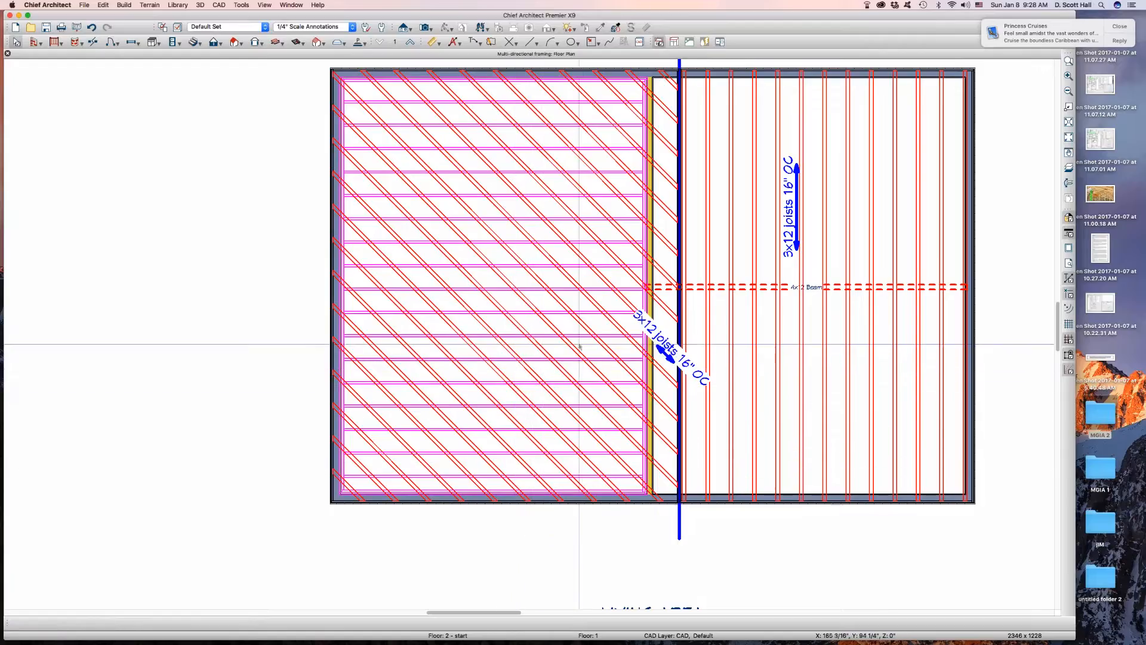
- Place another joist direction line in the left area, sloping up to the right
{"action": "left_click", "coordinate": [663, 353]}
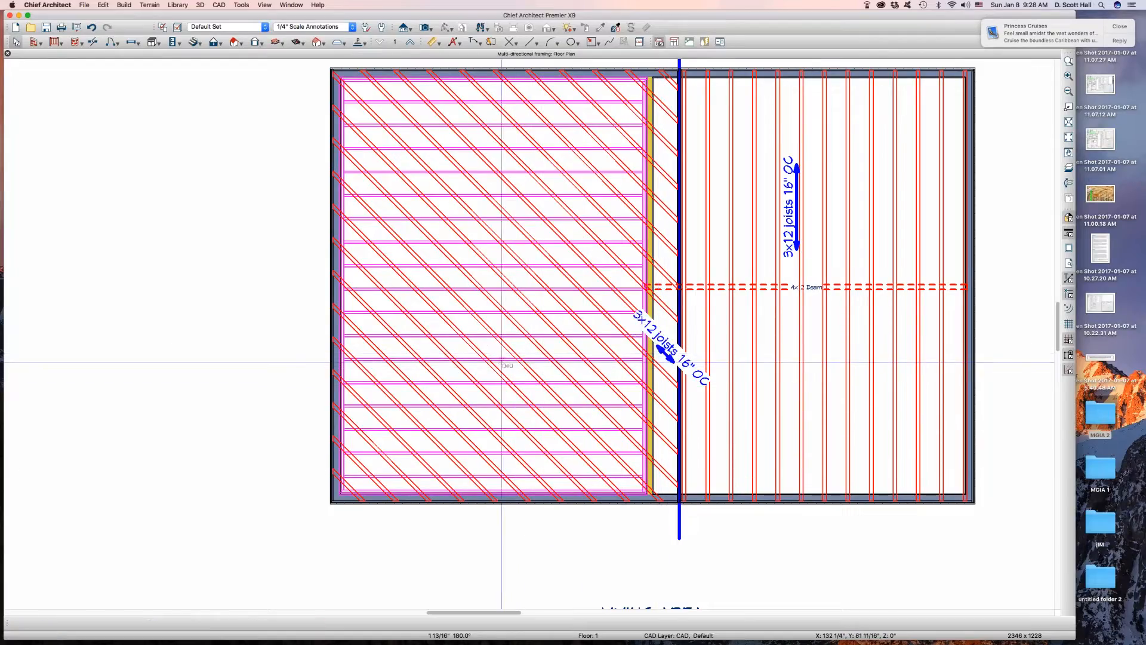
{"action": "left_click_drag", "start_coordinate": [659, 353], "coordinate": [534, 365]}
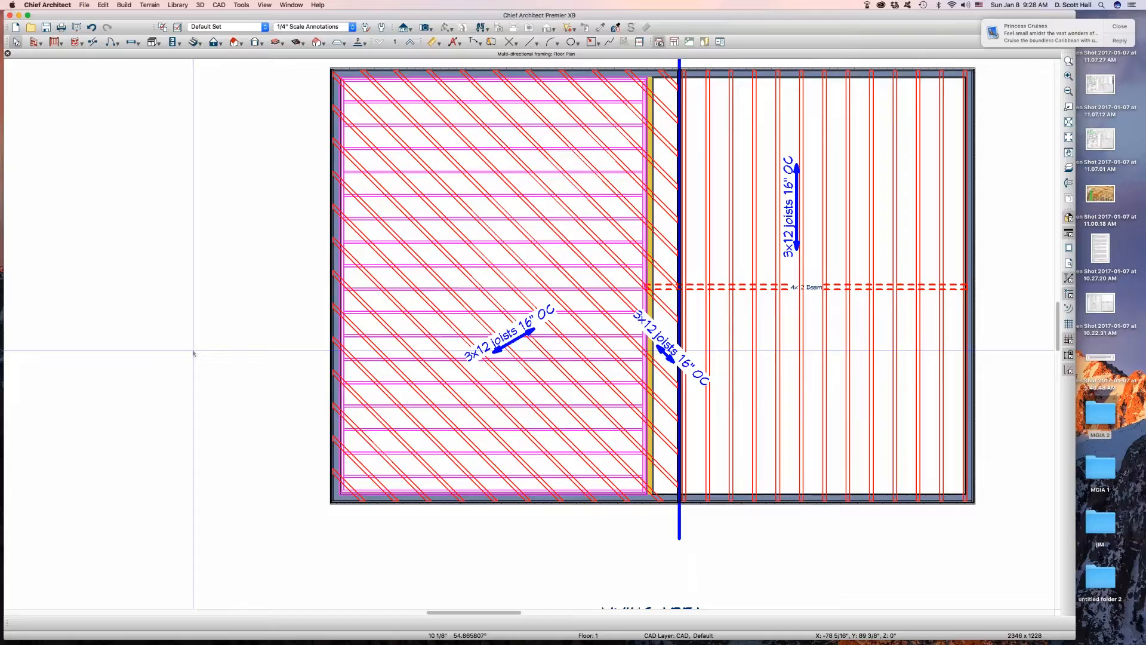
- Examine the interior wall's structure settings, including its Bearing Wall option
{"action": "left_click", "coordinate": [655, 260]}
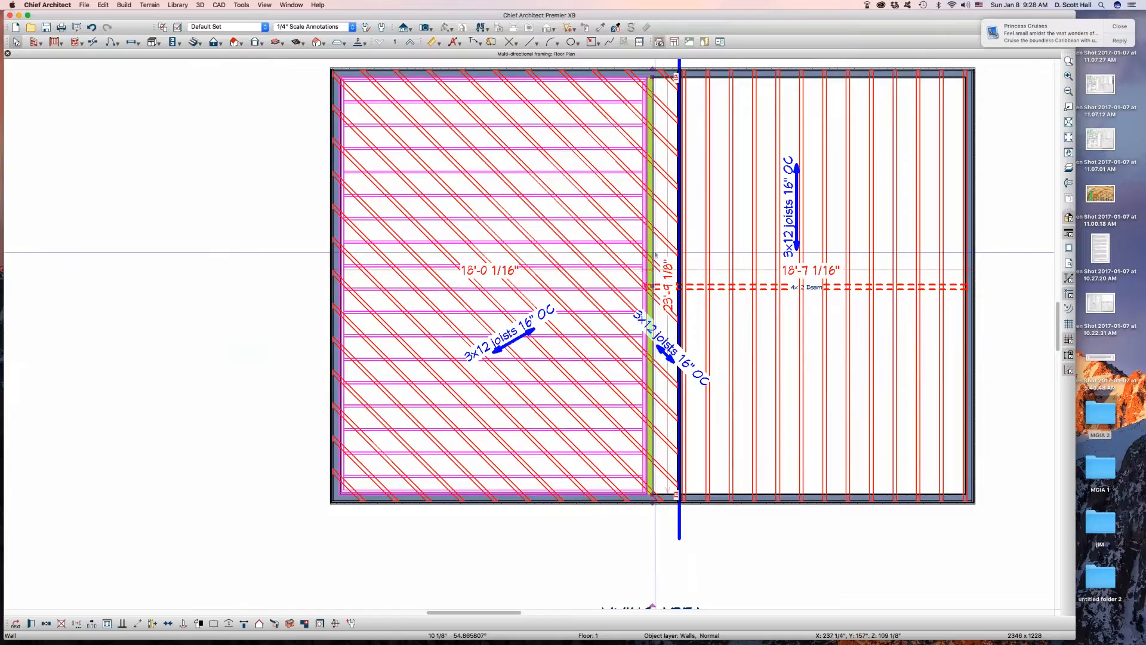
{"action": "double_click", "coordinate": [657, 271]}
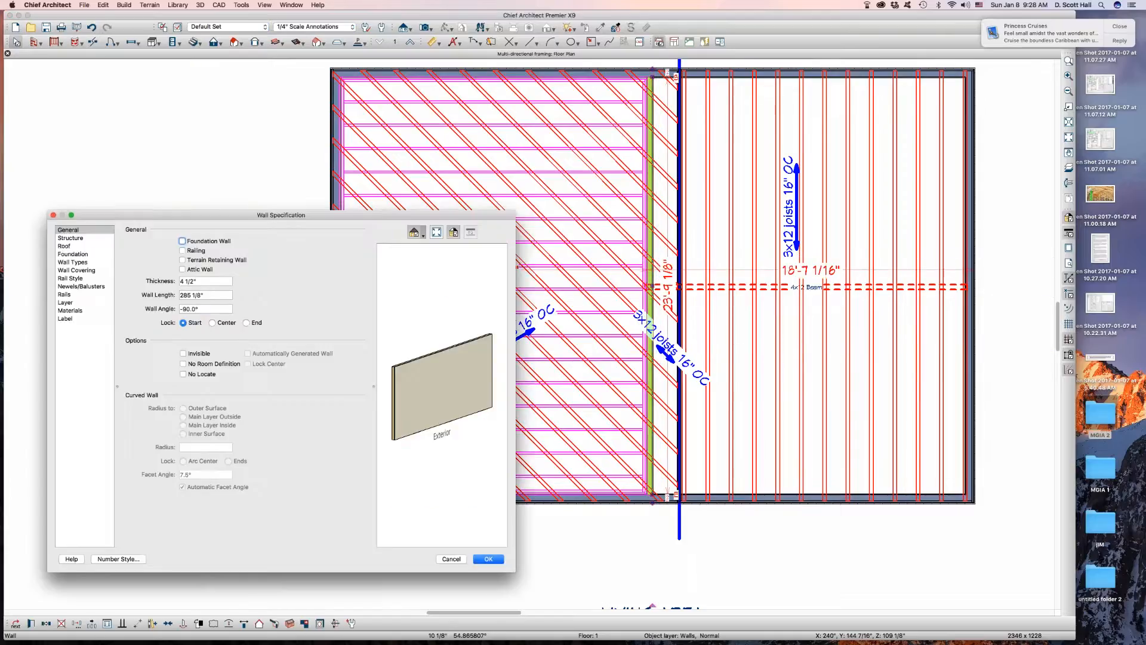
{"action": "left_click", "coordinate": [75, 239]}
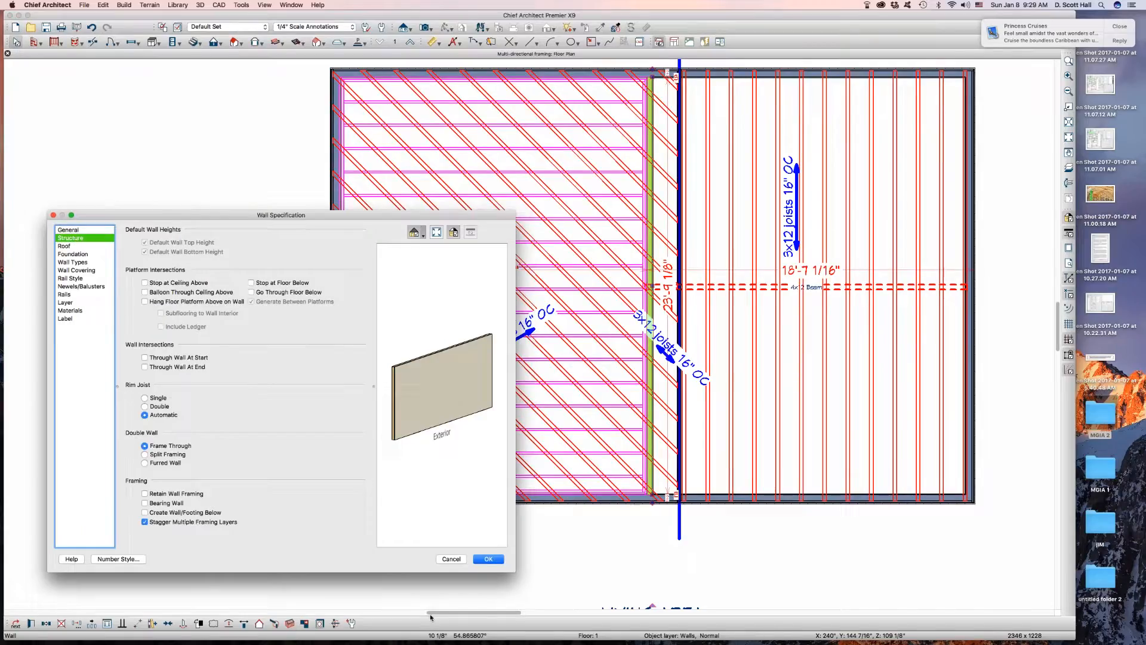
{"action": "left_click", "coordinate": [491, 561]}
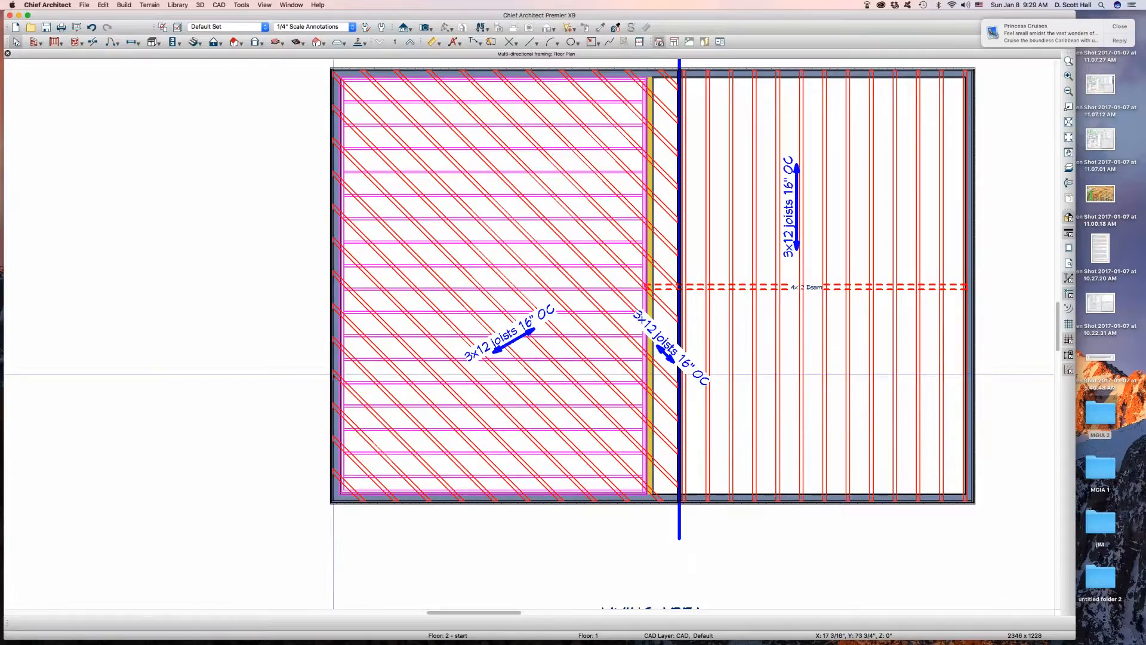
- Rotate the right area's vertical joist direction line so it leans up to the right
{"action": "left_click", "coordinate": [739, 285]}
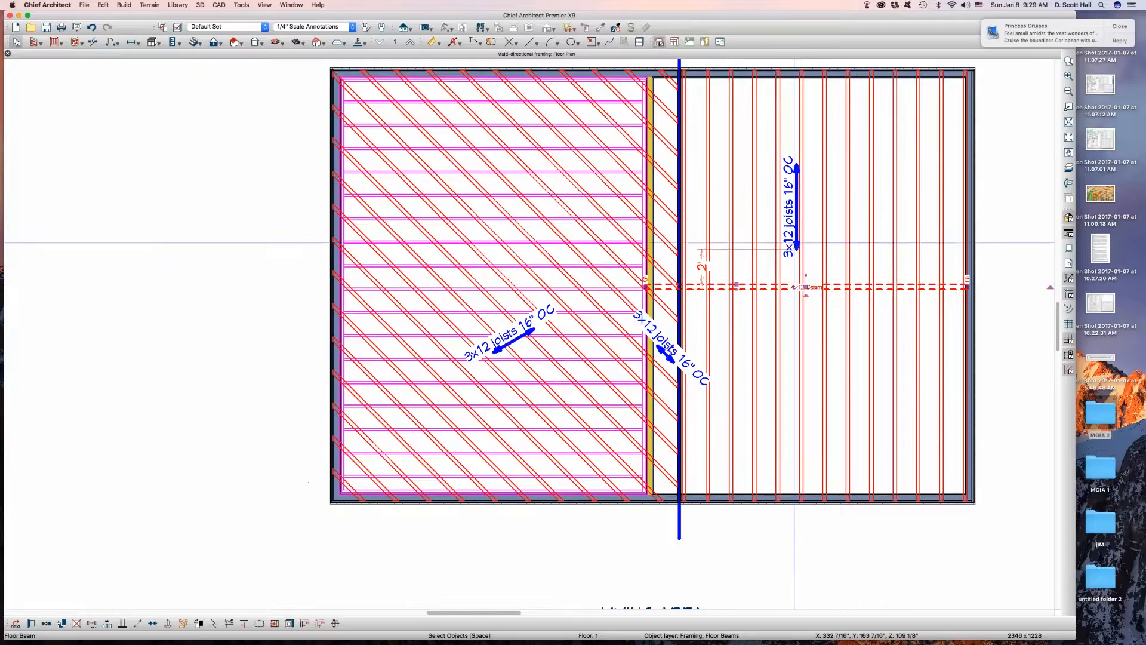
{"action": "left_click", "coordinate": [796, 243]}
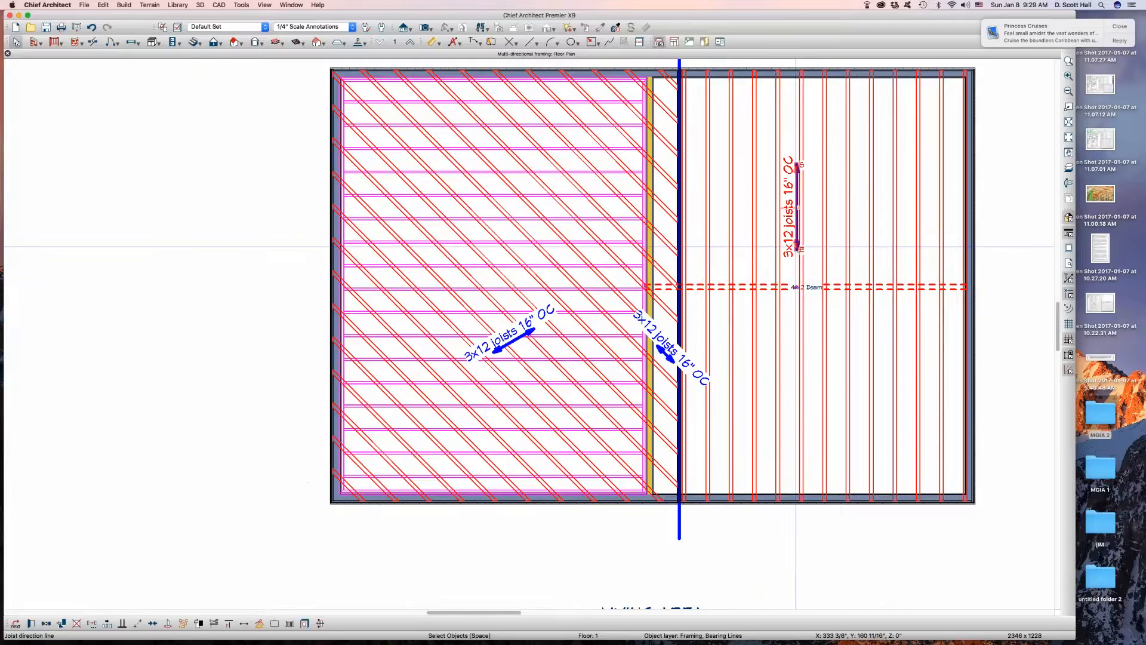
{"action": "left_click_drag", "start_coordinate": [796, 243], "coordinate": [698, 268]}
- Rotate the strip's short joist direction line to a shallower downward slope
{"action": "scroll", "coordinate": [676, 336], "scroll_direction": "up", "scroll_amount": 1}
{"action": "left_click", "coordinate": [670, 356]}
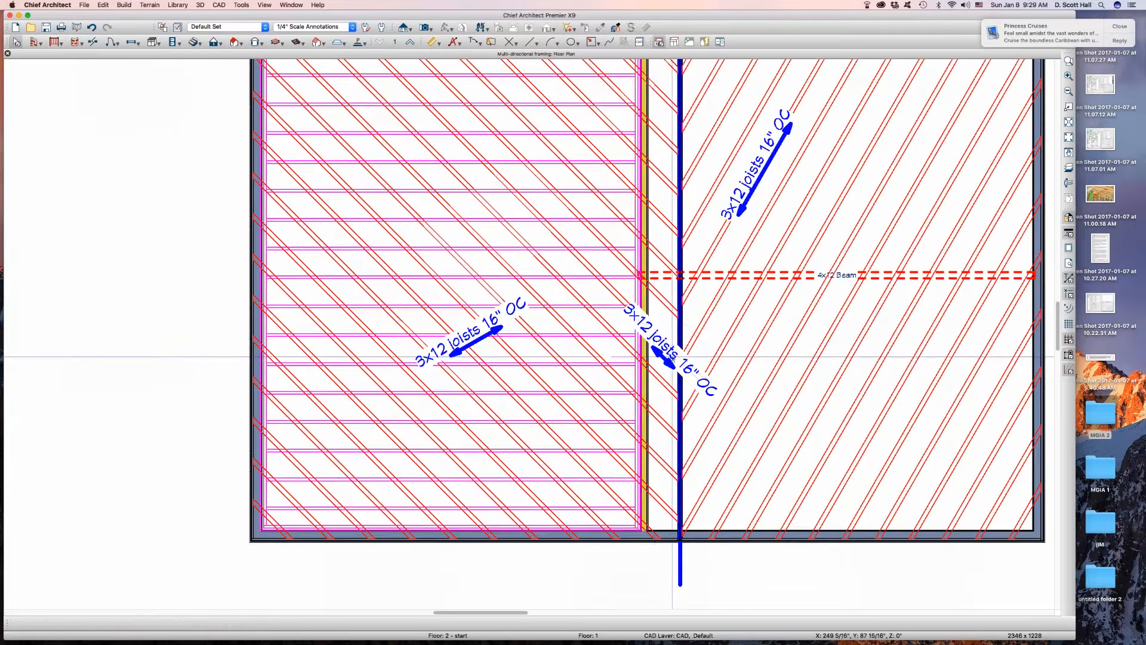
{"action": "scroll", "coordinate": [654, 358], "scroll_direction": "up", "scroll_amount": 2}
{"action": "left_click", "coordinate": [653, 346]}
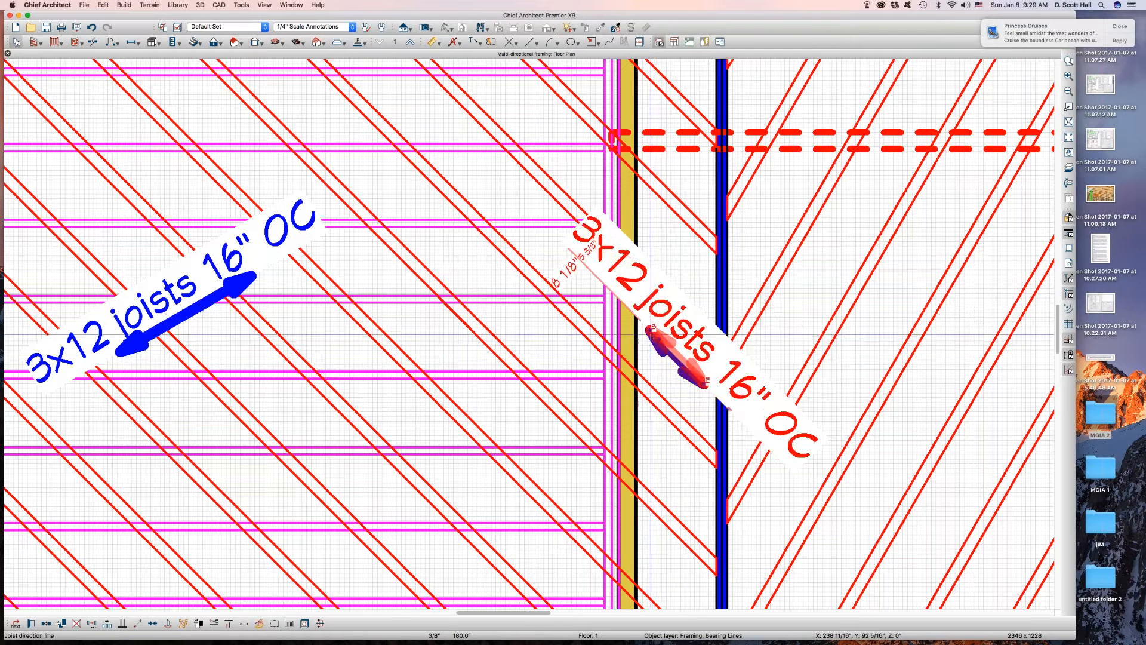
{"action": "left_click_drag", "start_coordinate": [651, 328], "coordinate": [653, 351]}
{"action": "scroll", "coordinate": [653, 351], "scroll_direction": "down", "scroll_amount": 3}
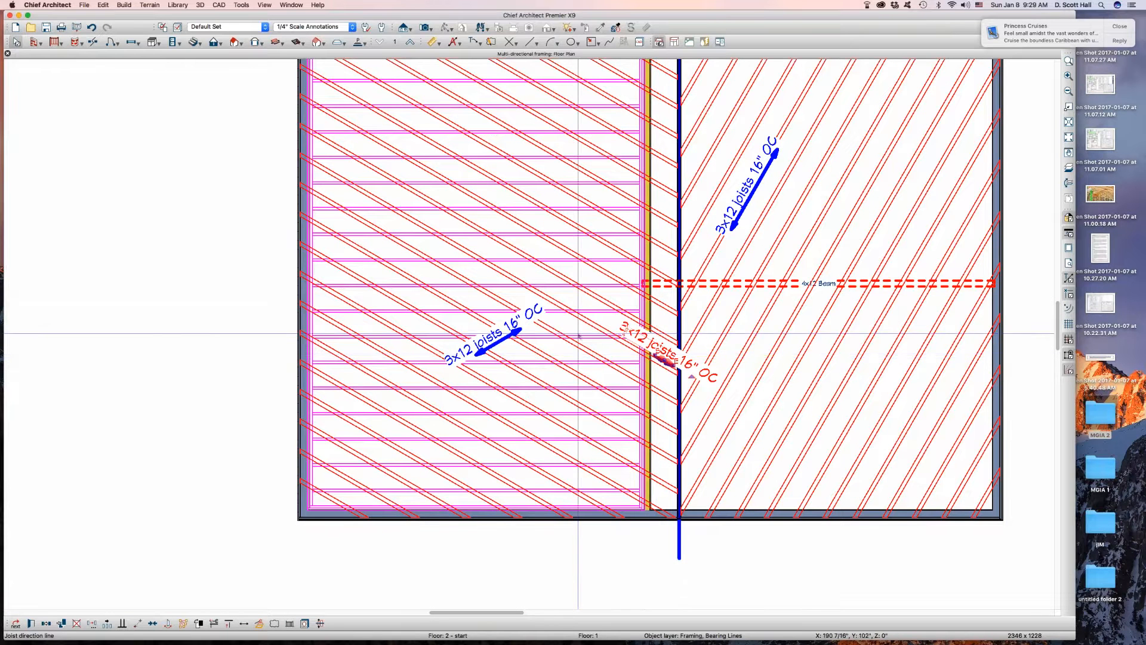
- Delete the strip's short joist direction line and move the left area's line slightly down and to the right
{"action": "left_click_drag", "start_coordinate": [622, 355], "coordinate": [622, 357]}
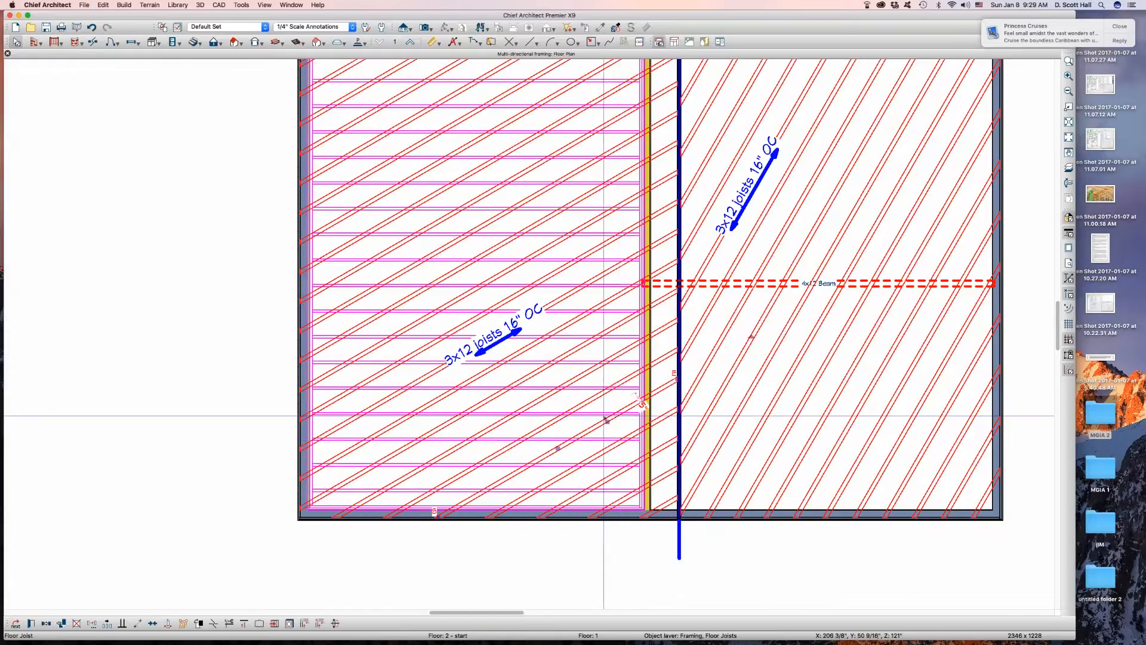
{"action": "left_click", "coordinate": [495, 342]}
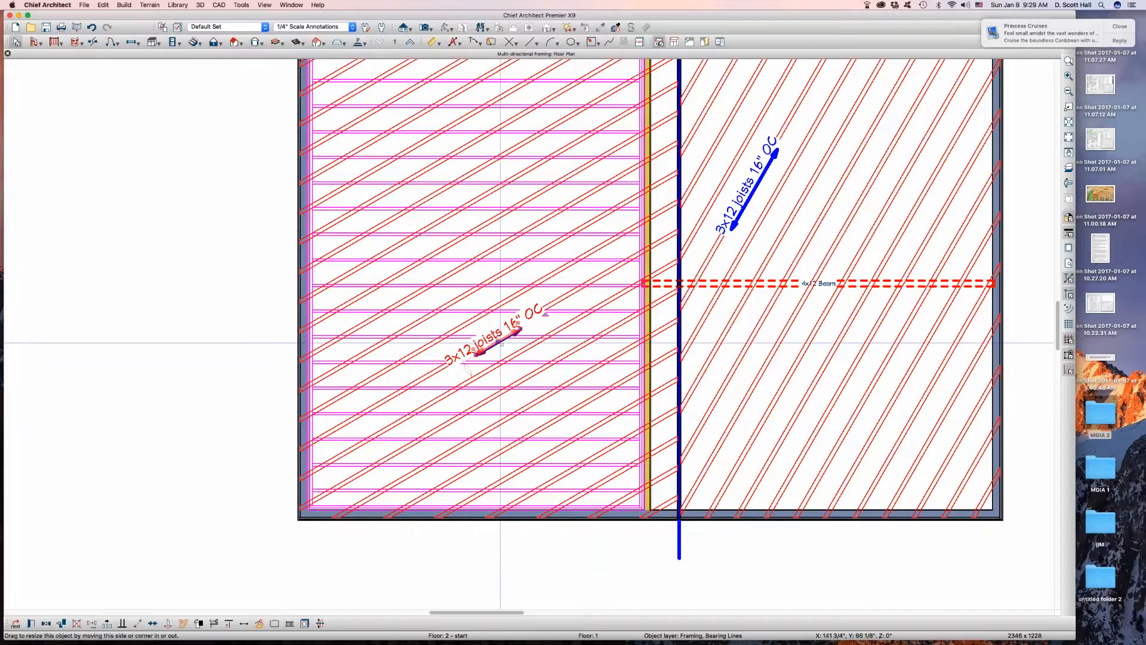
{"action": "left_click_drag", "start_coordinate": [496, 342], "coordinate": [516, 368]}
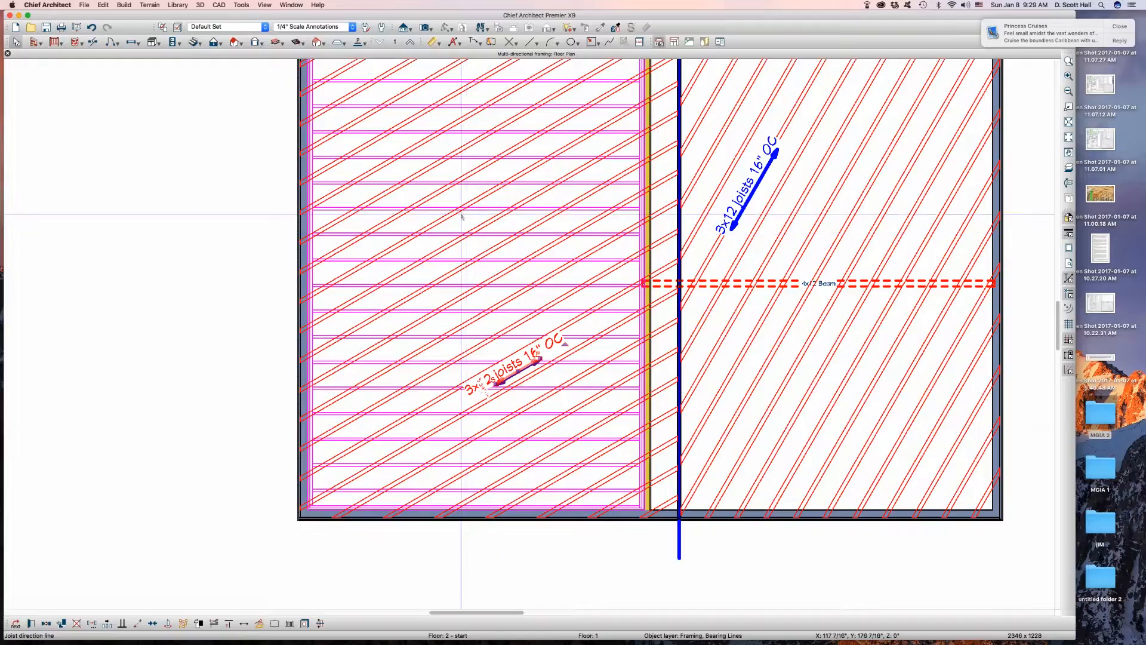
- Make the interior wall between the left area and the strip a Bearing Wall
{"action": "left_click", "coordinate": [648, 316]}
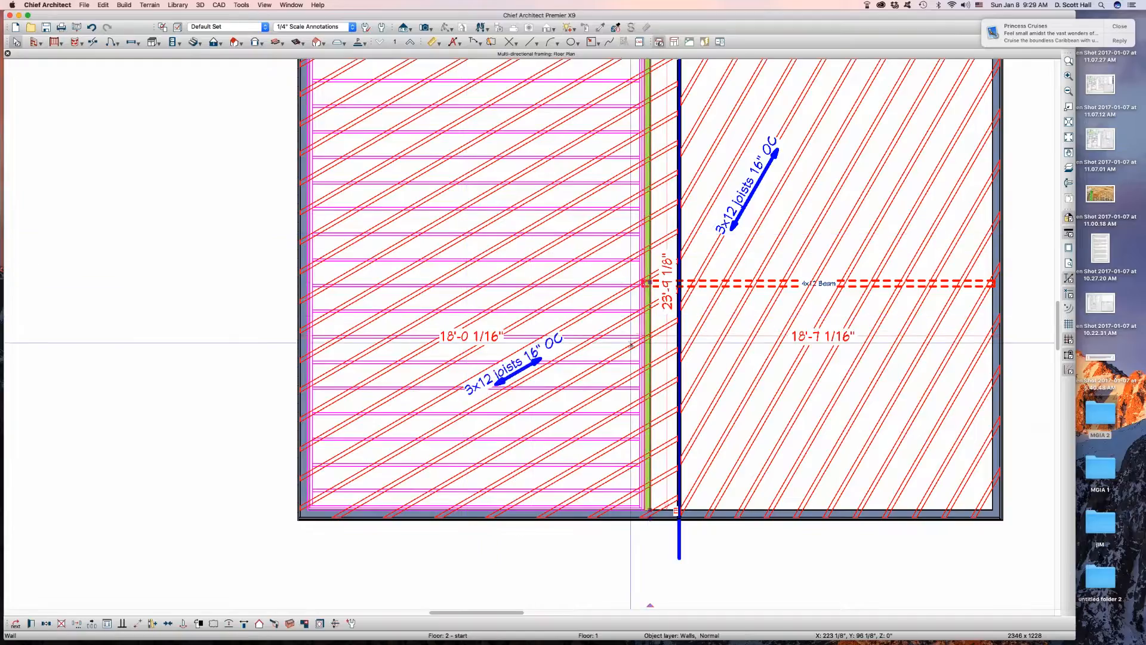
{"action": "double_click", "coordinate": [646, 283]}
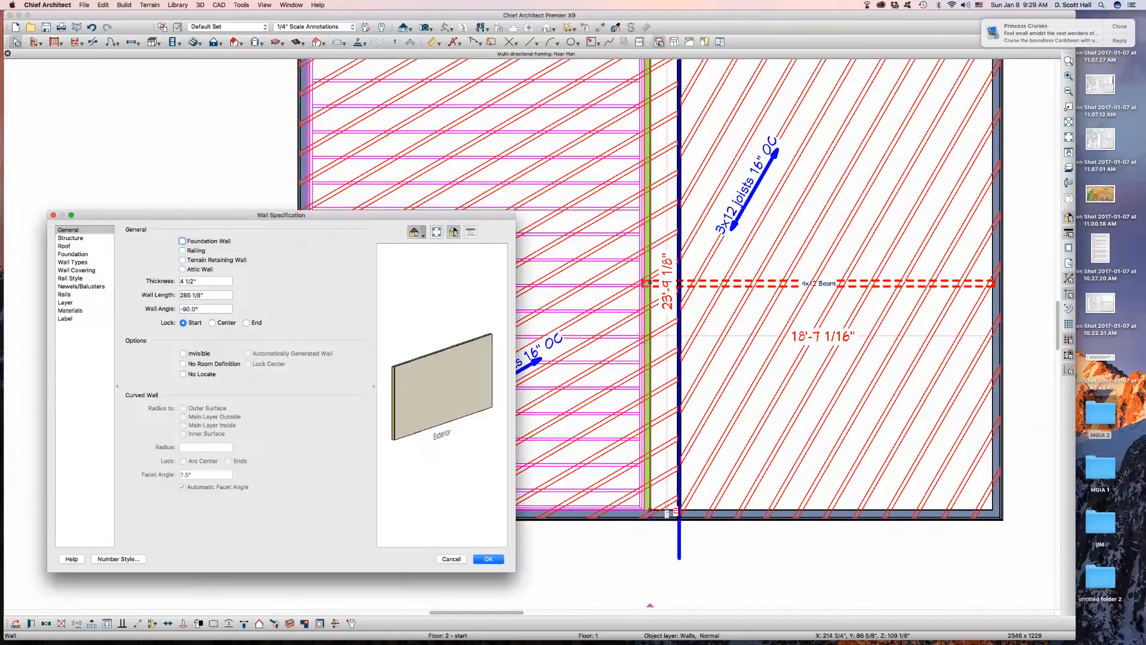
{"action": "left_click", "coordinate": [72, 238]}
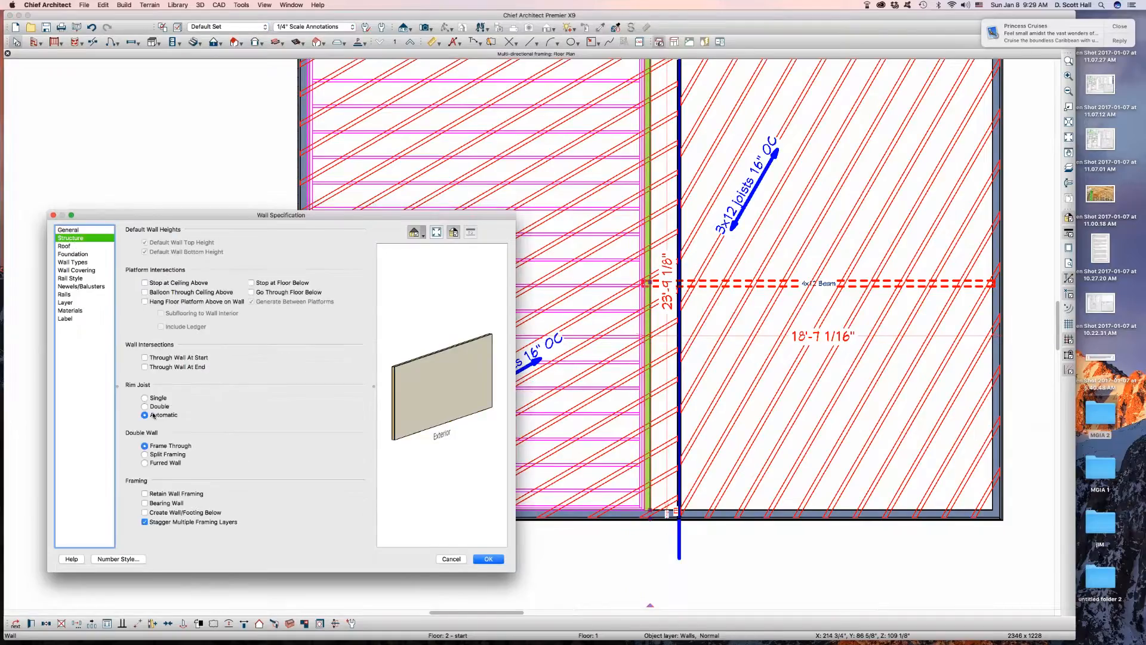
{"action": "left_click", "coordinate": [170, 512]}
{"action": "left_click", "coordinate": [169, 504]}
{"action": "key", "text": "Return"}
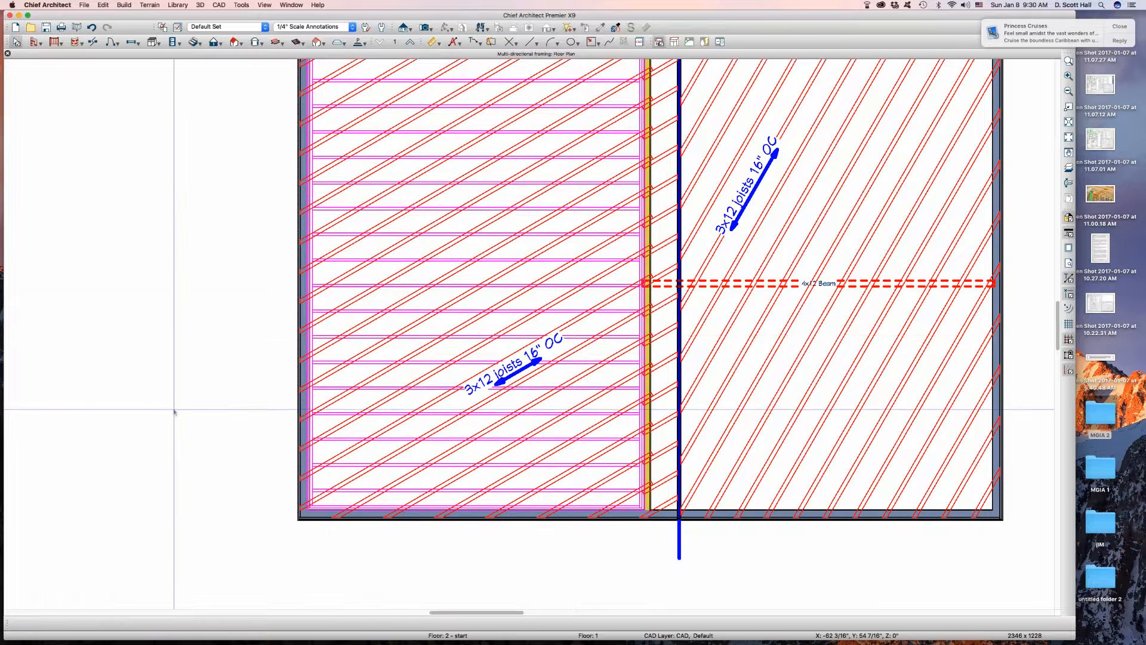
- Check the Bearing Wall option in the structure settings of the interior wall between the left area and the strip
{"action": "left_click", "coordinate": [659, 330]}
{"action": "scroll", "coordinate": [659, 330], "scroll_direction": "up", "scroll_amount": 2}
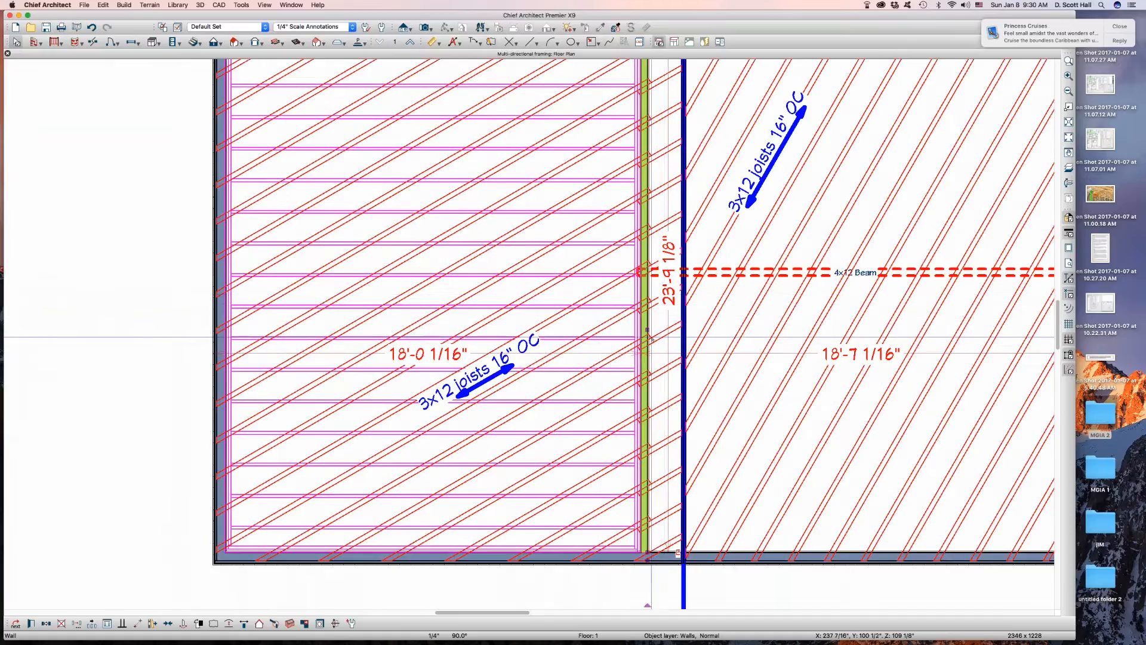
{"action": "double_click", "coordinate": [648, 336]}
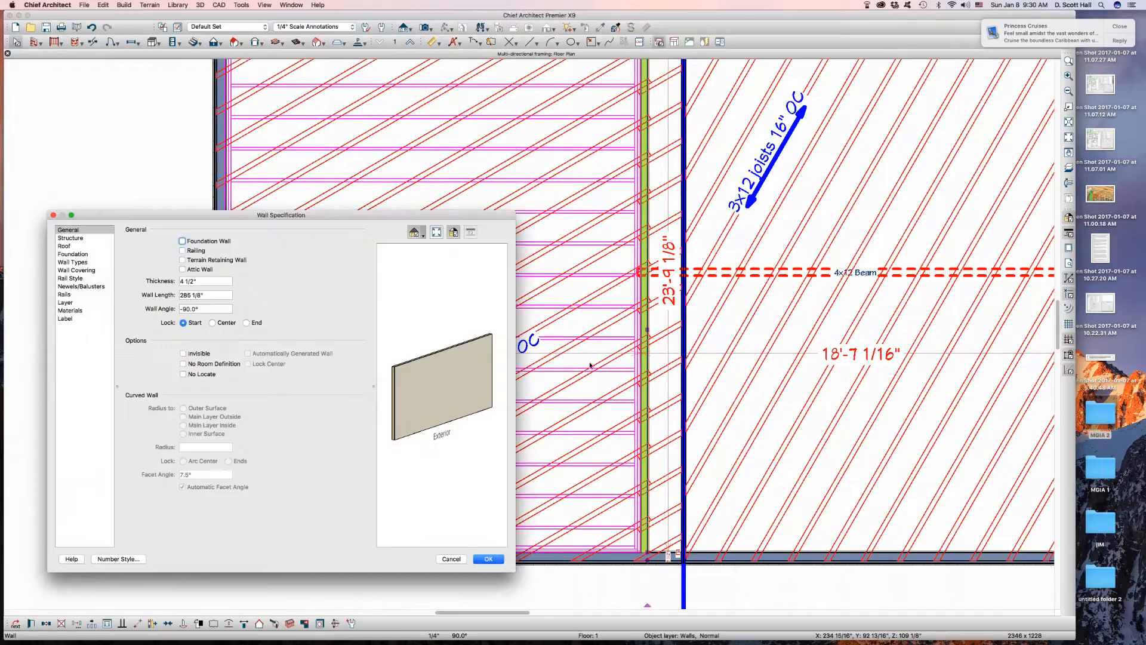
{"action": "left_click", "coordinate": [71, 238]}
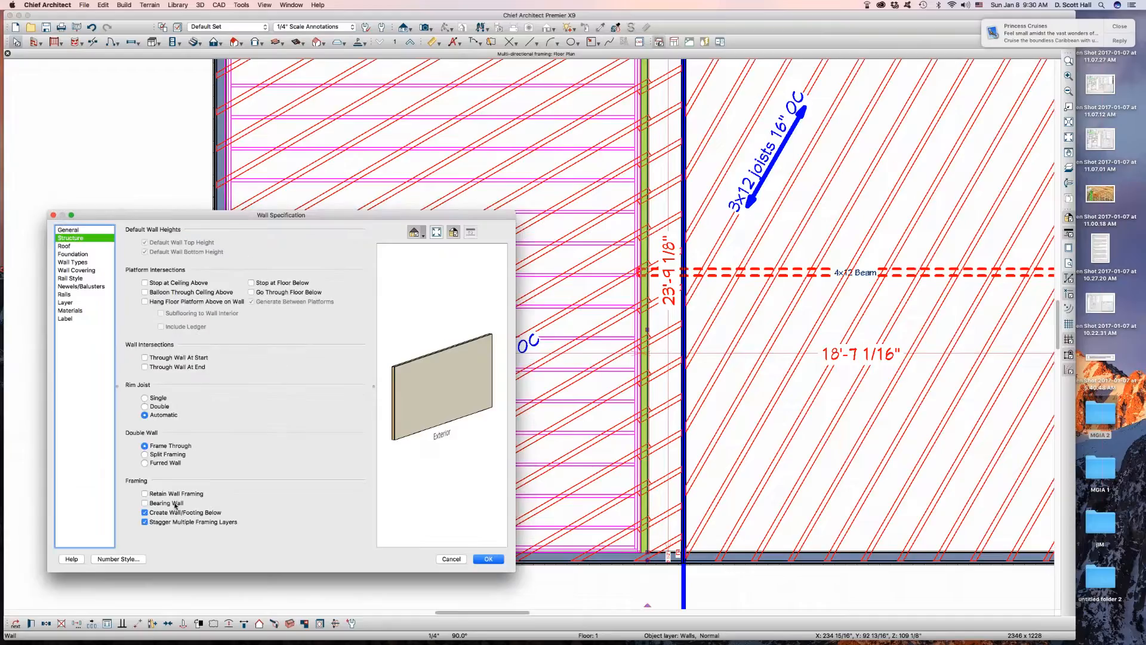
{"action": "key", "text": "Escape"}
{"action": "scroll", "coordinate": [417, 422], "scroll_direction": "down", "scroll_amount": 2}
{"action": "left_click", "coordinate": [182, 395]}
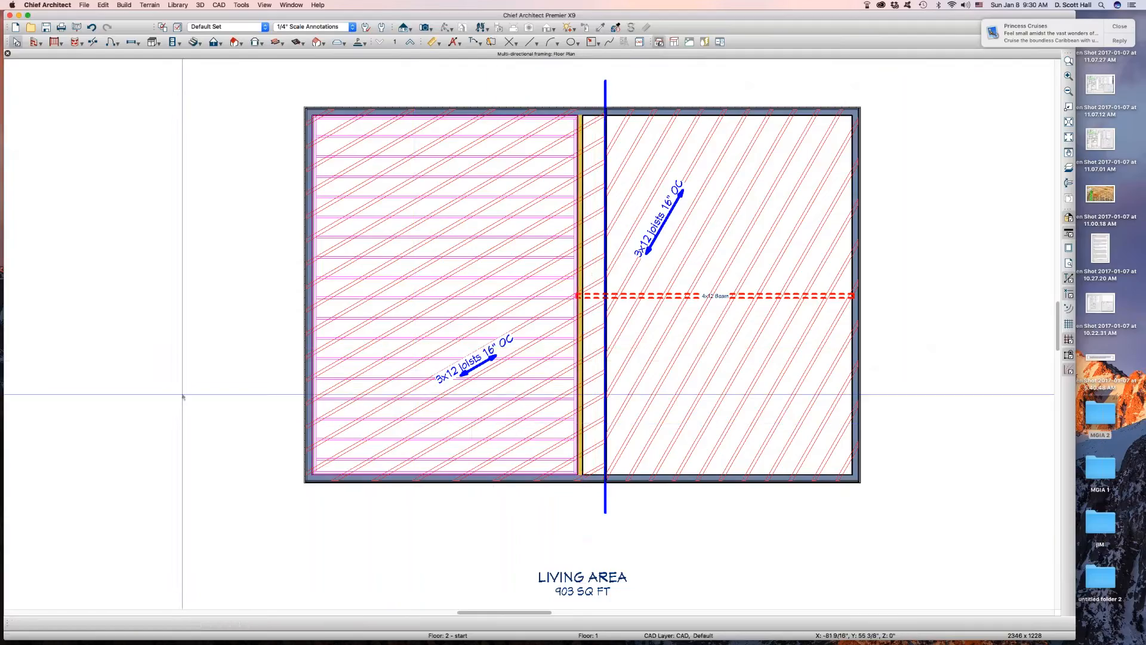
- Delete the right area's leaning joist direction line, leaving the left area's line in place
{"action": "left_click", "coordinate": [489, 361]}
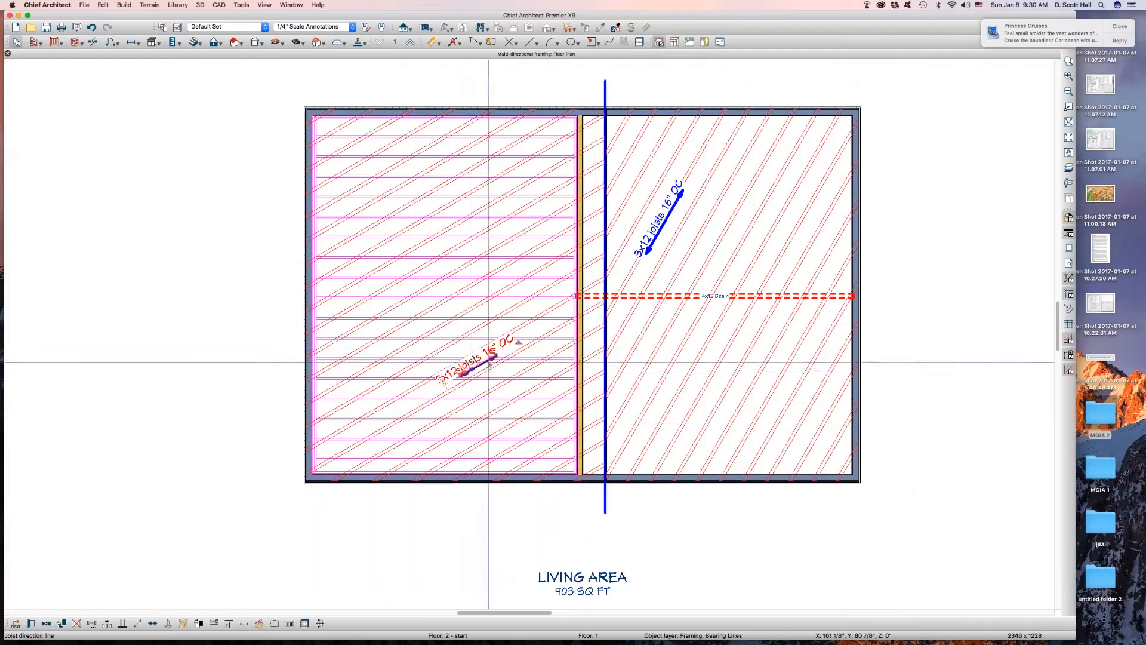
{"action": "scroll", "coordinate": [488, 362], "scroll_direction": "up", "scroll_amount": 1}
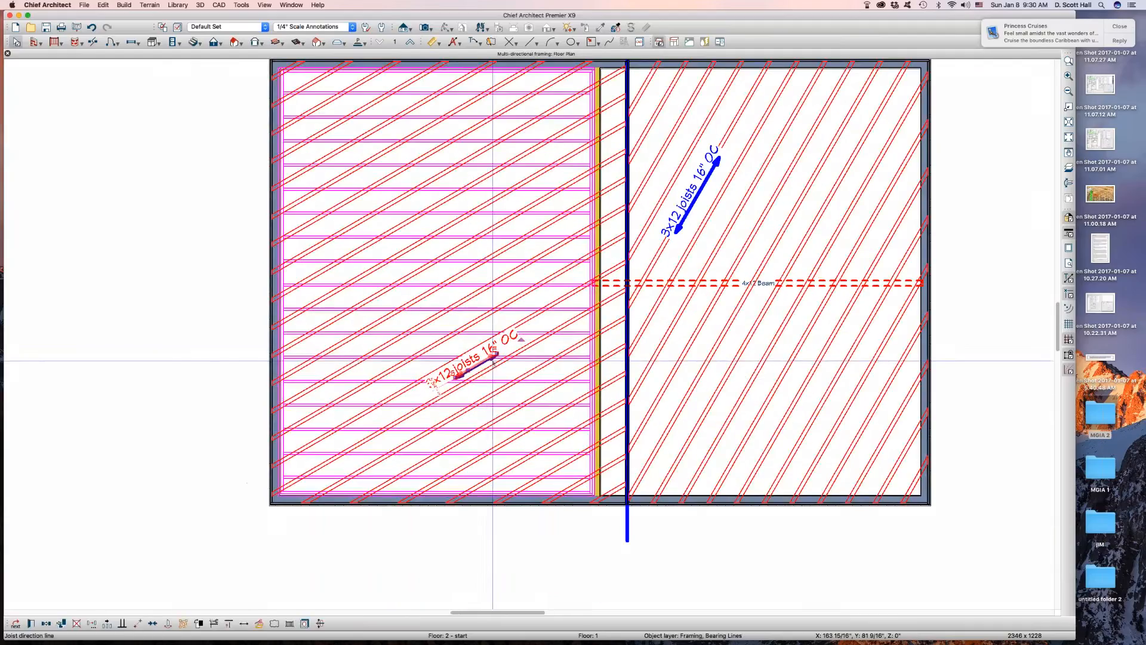
{"action": "left_click", "coordinate": [686, 213]}
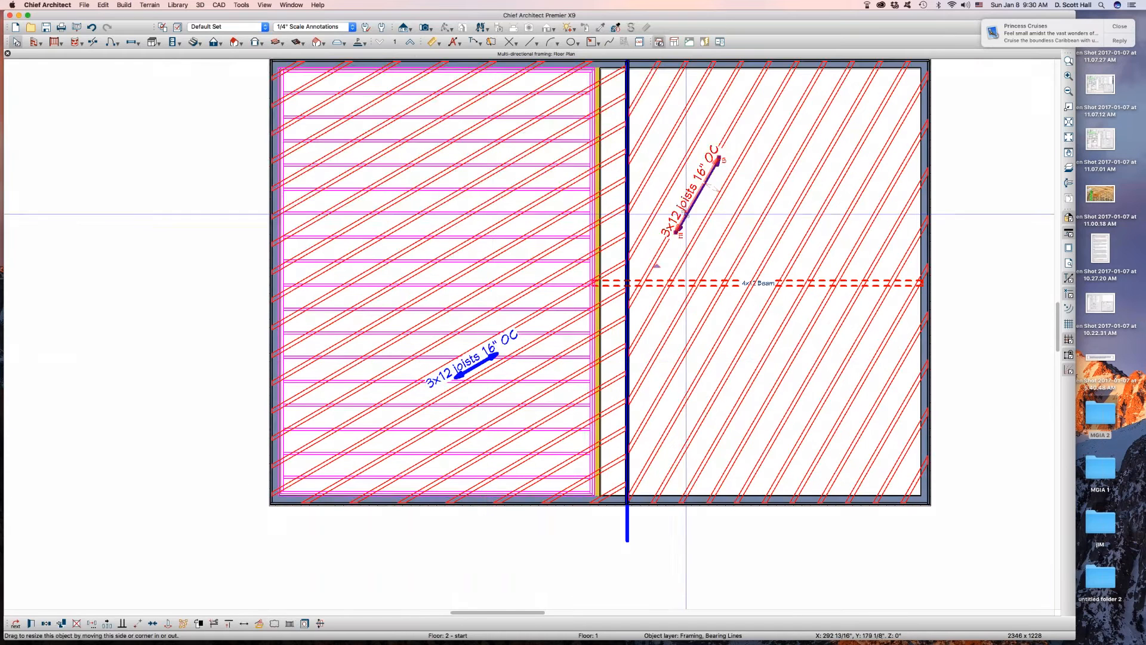
{"action": "key", "text": "Delete"}
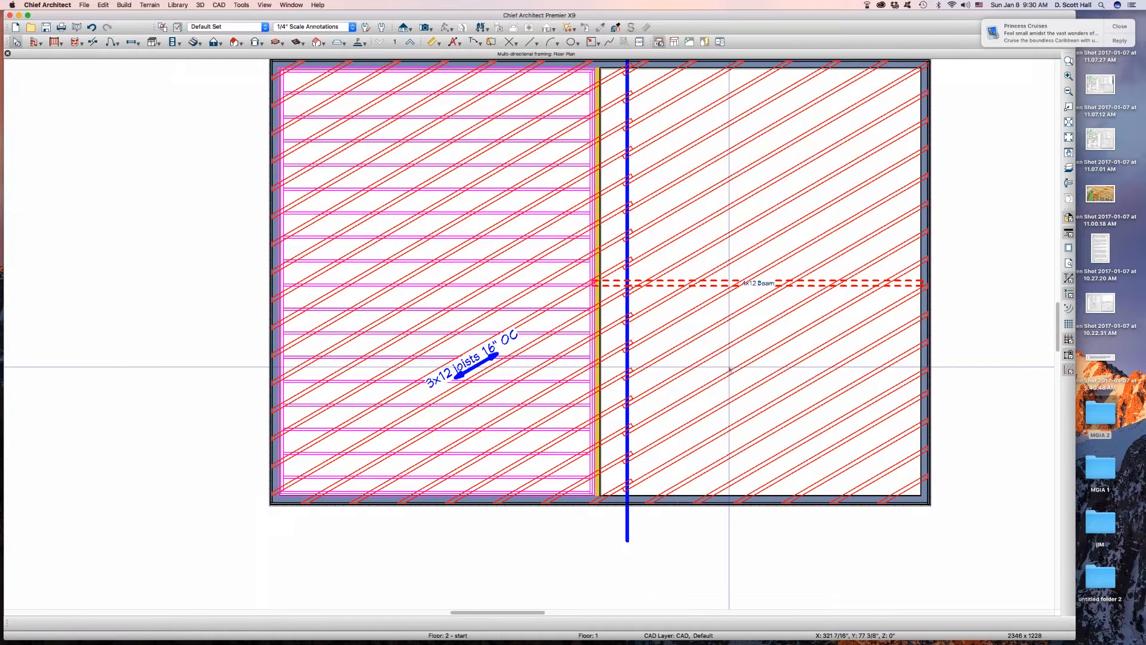
- Lengthen the left area's joist direction line by extending its lower end down and to the left along the same slope
{"action": "scroll", "coordinate": [465, 327], "scroll_direction": "up", "scroll_amount": 5}
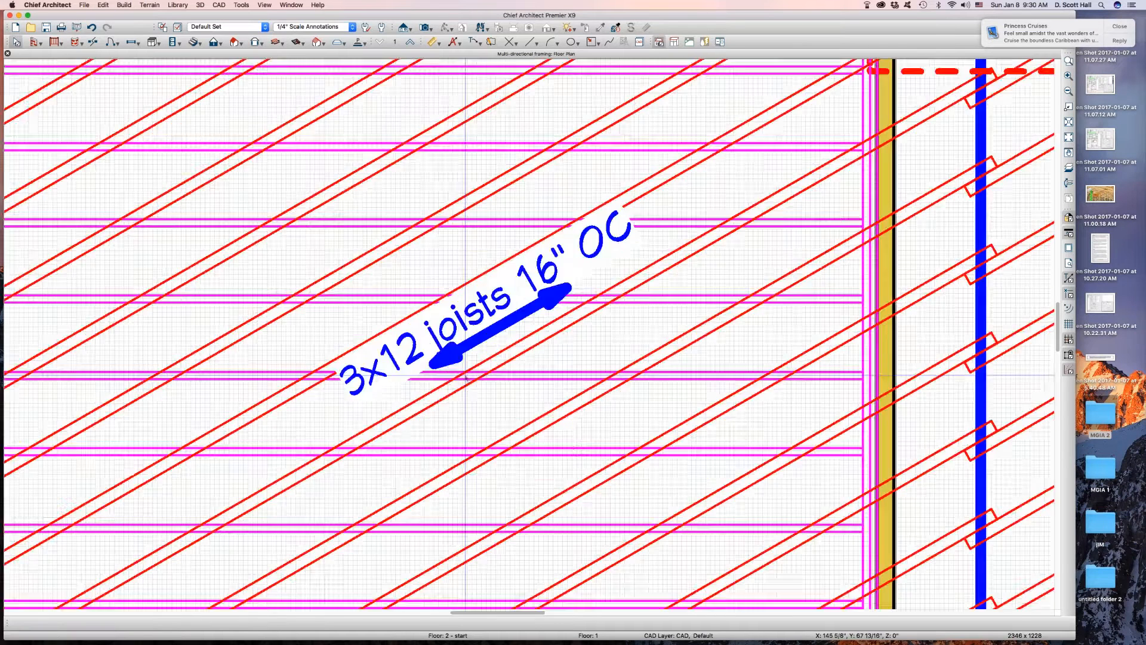
{"action": "left_click", "coordinate": [459, 328]}
{"action": "scroll", "coordinate": [460, 327], "scroll_direction": "down", "scroll_amount": 5}
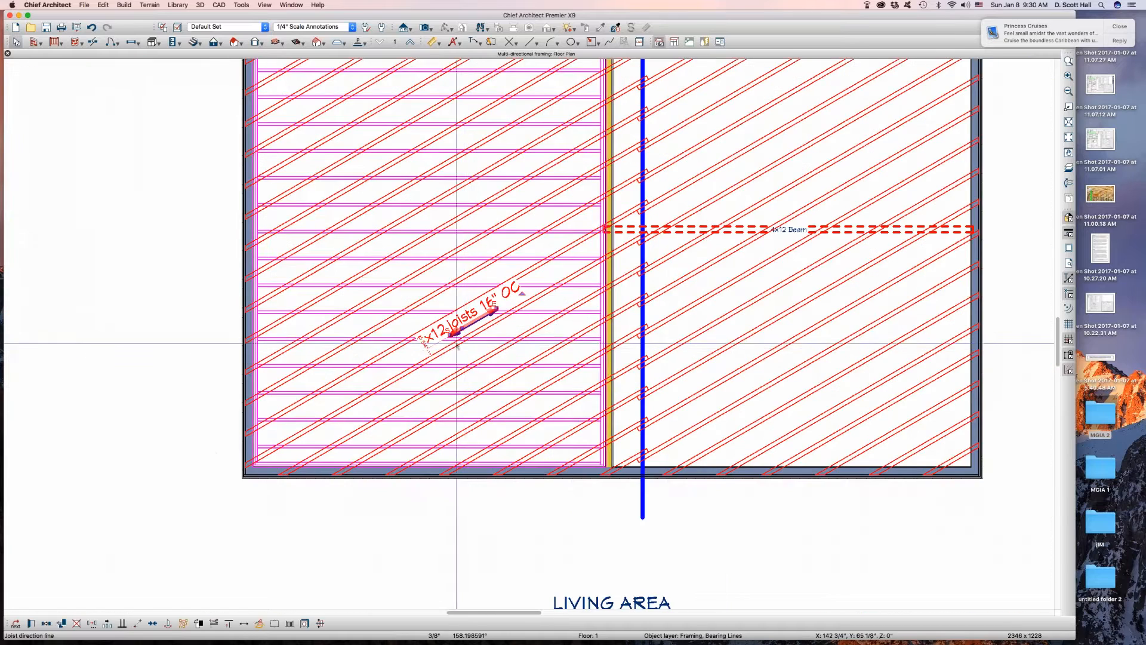
{"action": "left_click_drag", "start_coordinate": [447, 335], "coordinate": [389, 368]}
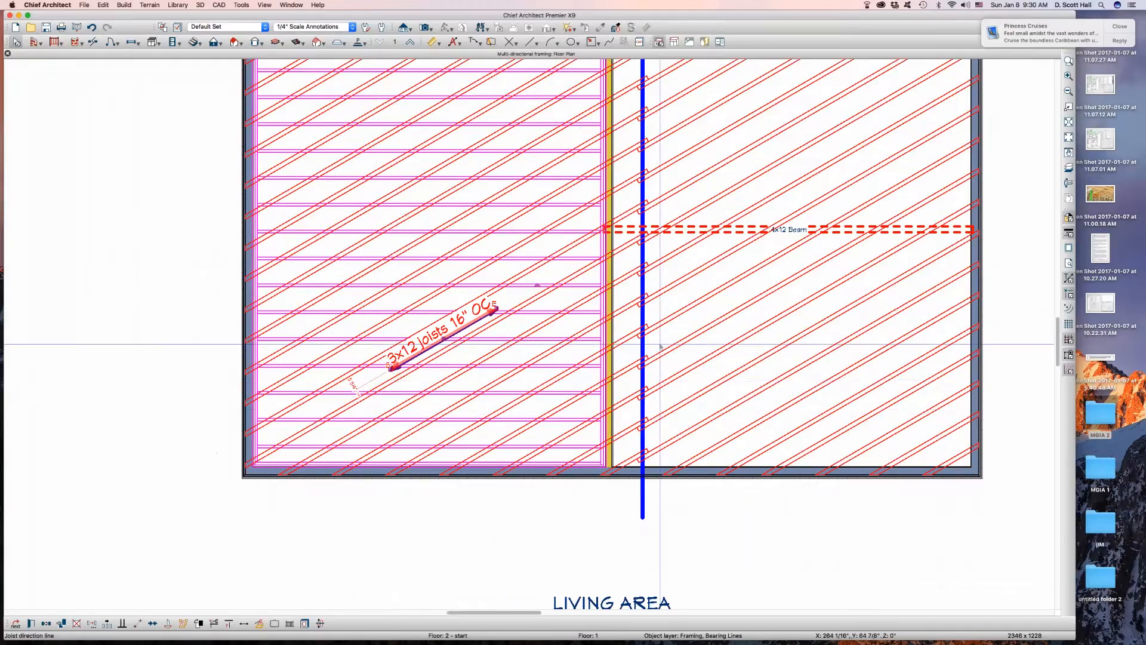
{"action": "left_click", "coordinate": [673, 363]}
- Check the Bearing Beam option in the framing specification of the 4x12 beam across the right area
{"action": "scroll", "coordinate": [674, 363], "scroll_direction": "down", "scroll_amount": 1}
{"action": "left_click", "coordinate": [686, 276]}
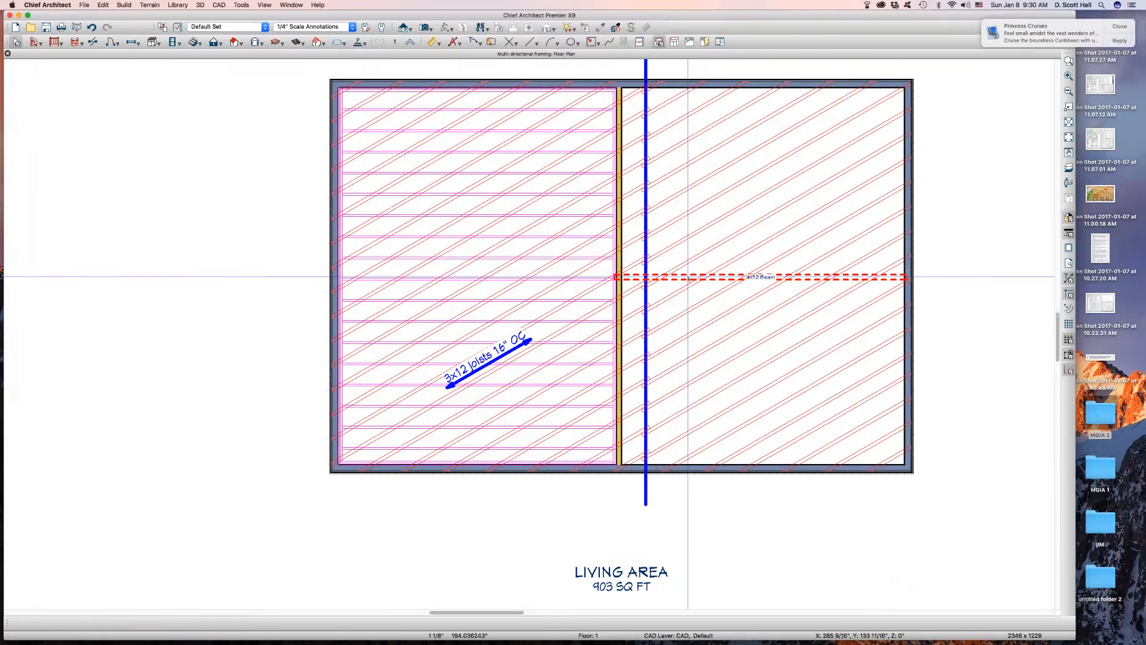
{"action": "double_click", "coordinate": [686, 276]}
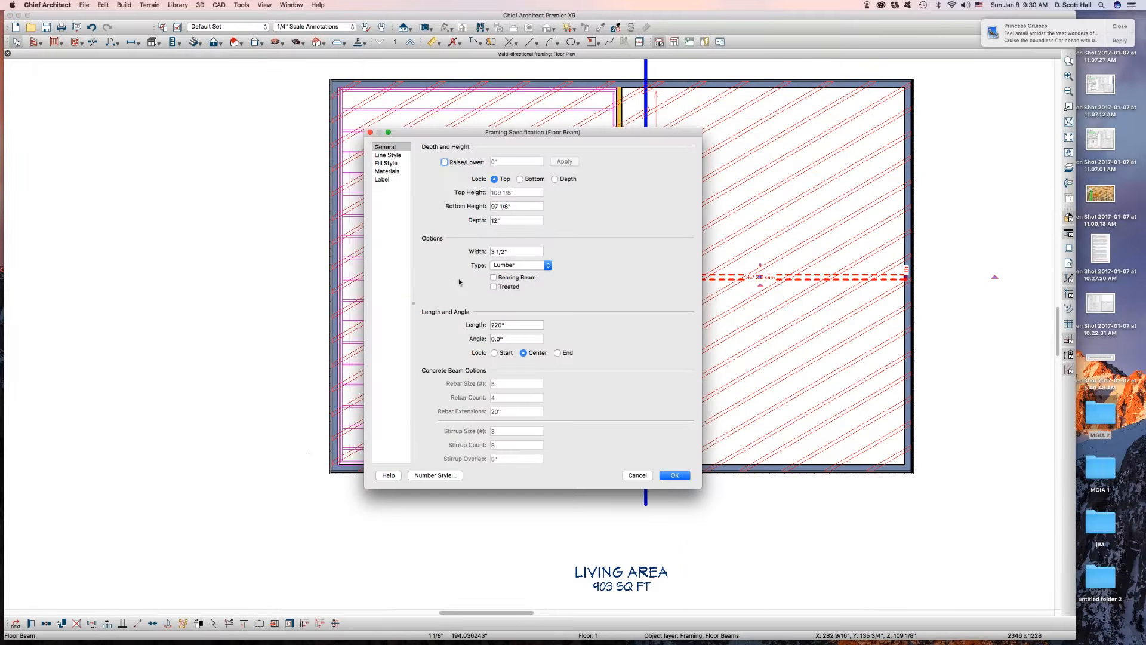
{"action": "left_click", "coordinate": [637, 476]}
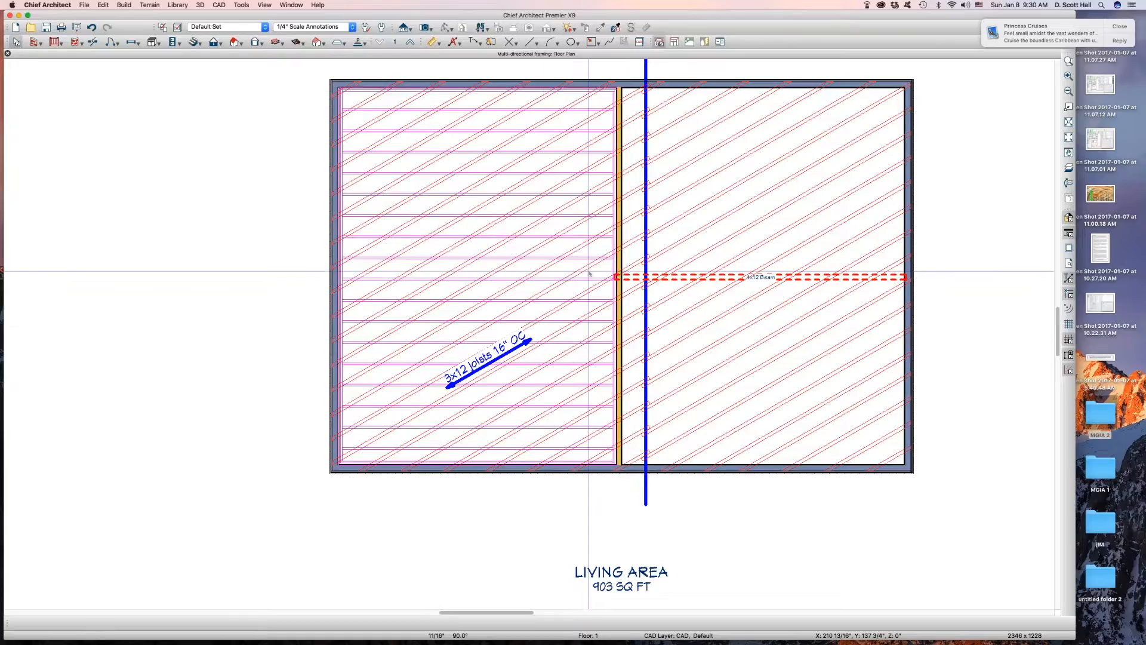
- Delete the 4x12 floor beam that runs horizontally across the right area
{"action": "left_click", "coordinate": [531, 338]}
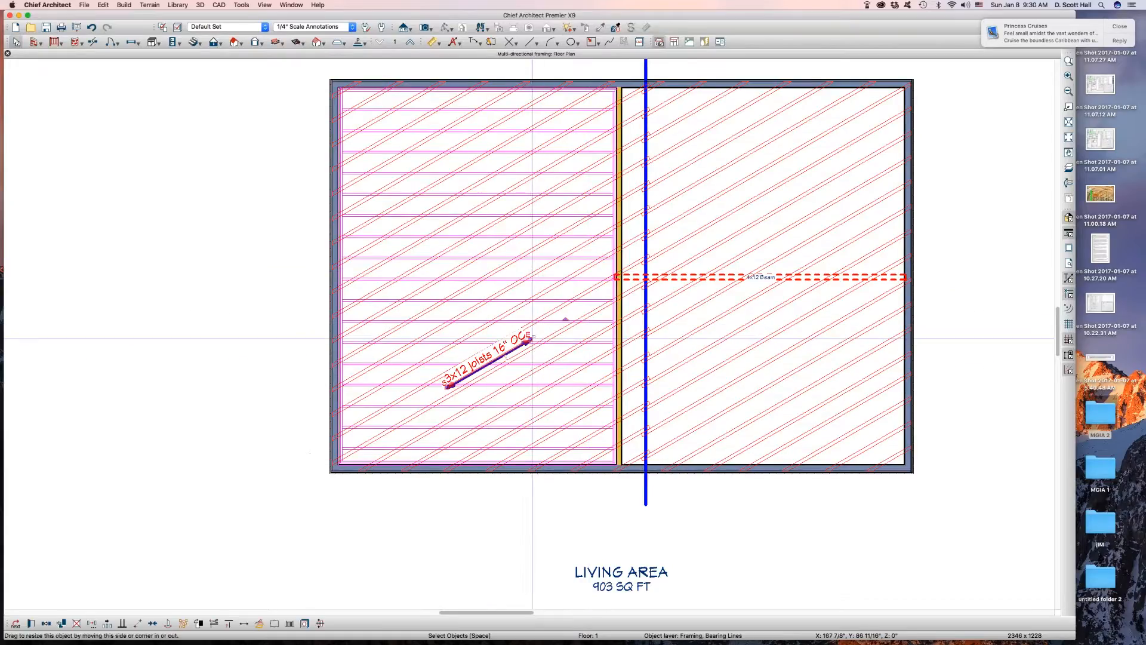
{"action": "key", "text": "Escape"}
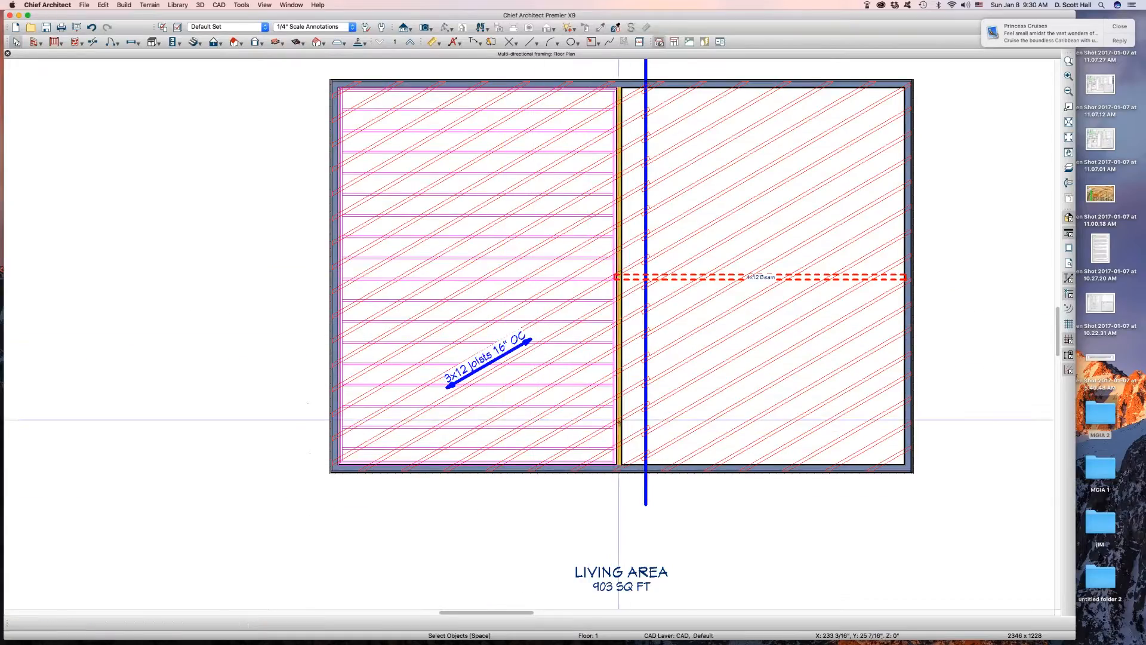
{"action": "left_click", "coordinate": [679, 278]}
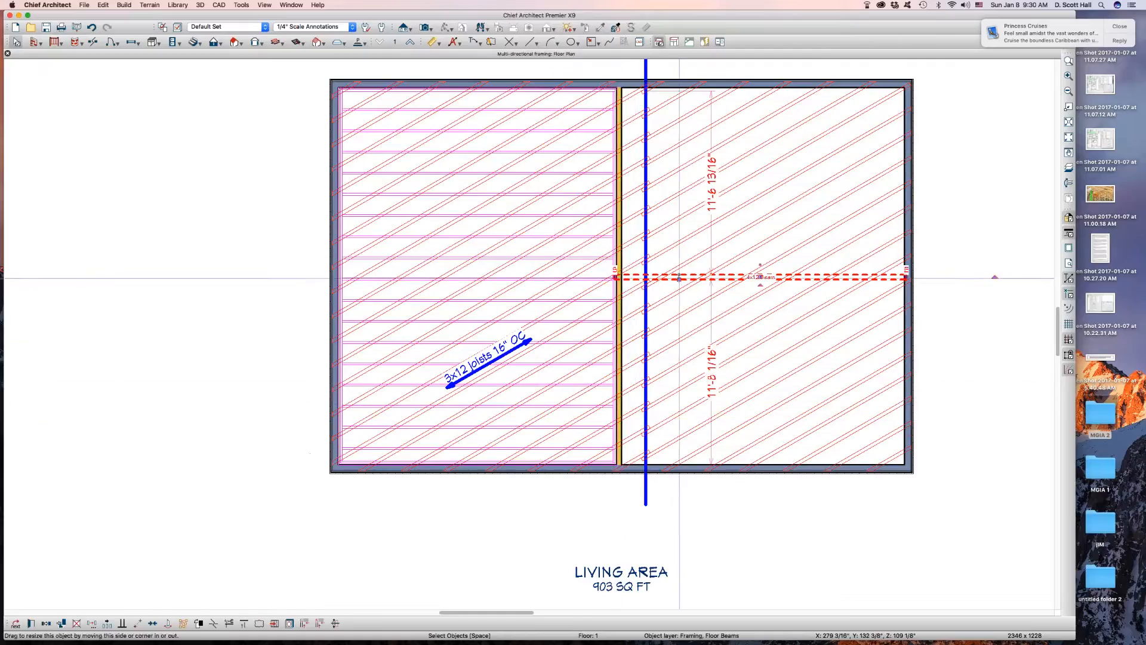
{"action": "key", "text": "Delete"}
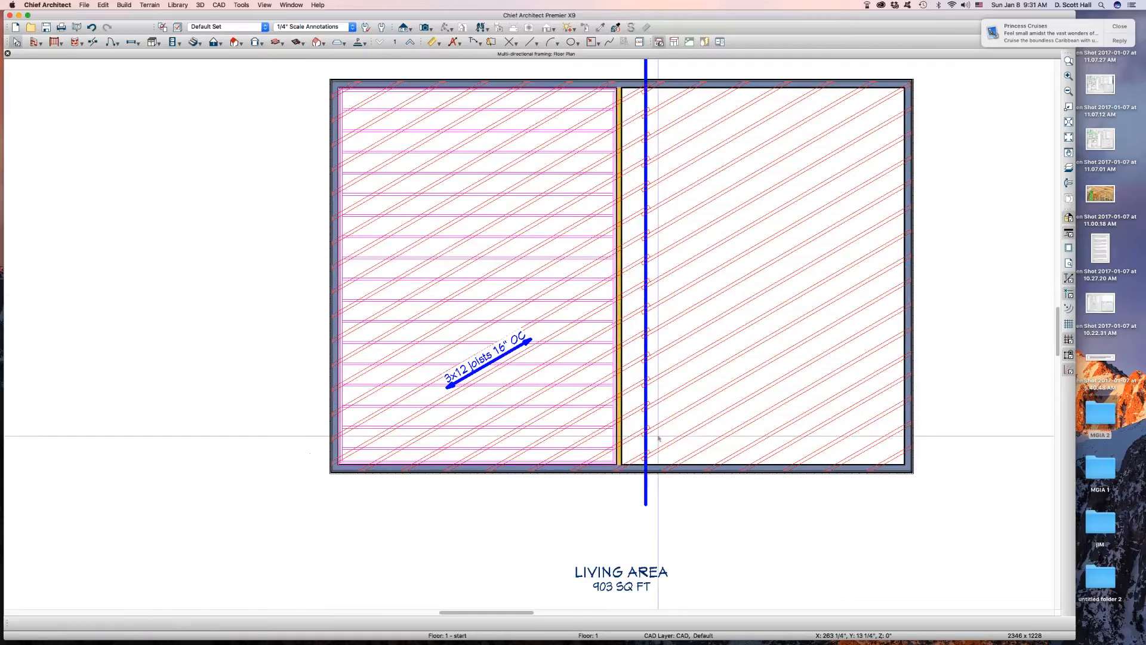
{"action": "left_click", "coordinate": [513, 250]}
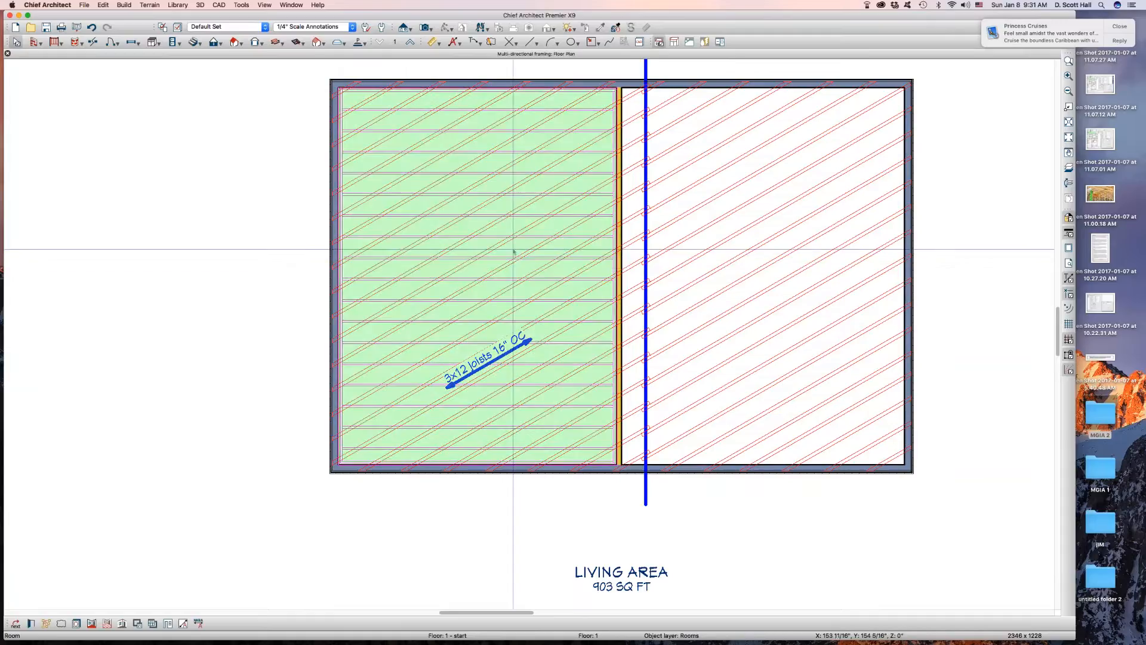
{"action": "left_click", "coordinate": [692, 273]}
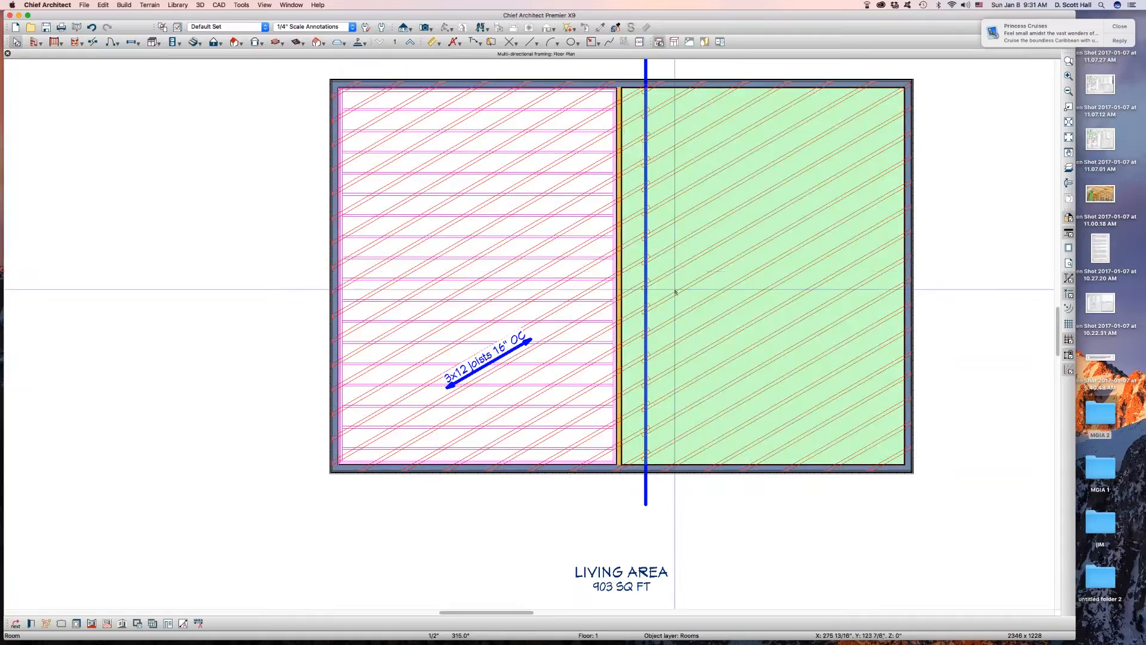
{"action": "left_click", "coordinate": [528, 273]}
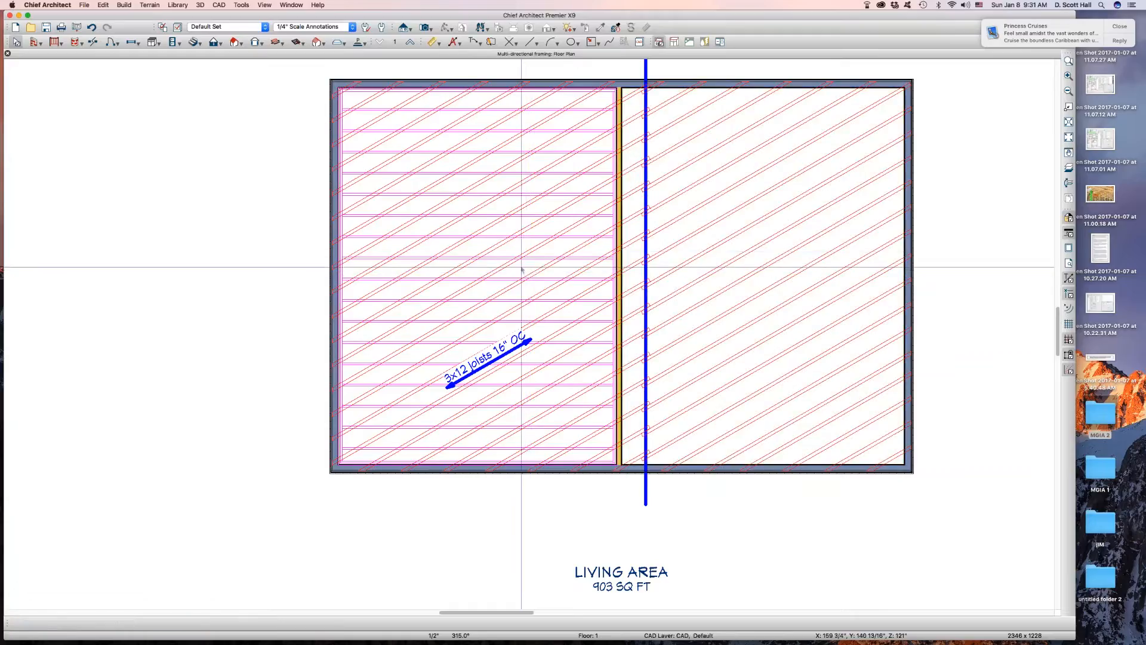
- In the left room's ceiling finish definition, set layer 3 to a thickness of 1/2" and its material to Drywall
{"action": "left_click", "coordinate": [527, 270]}
{"action": "double_click", "coordinate": [513, 333]}
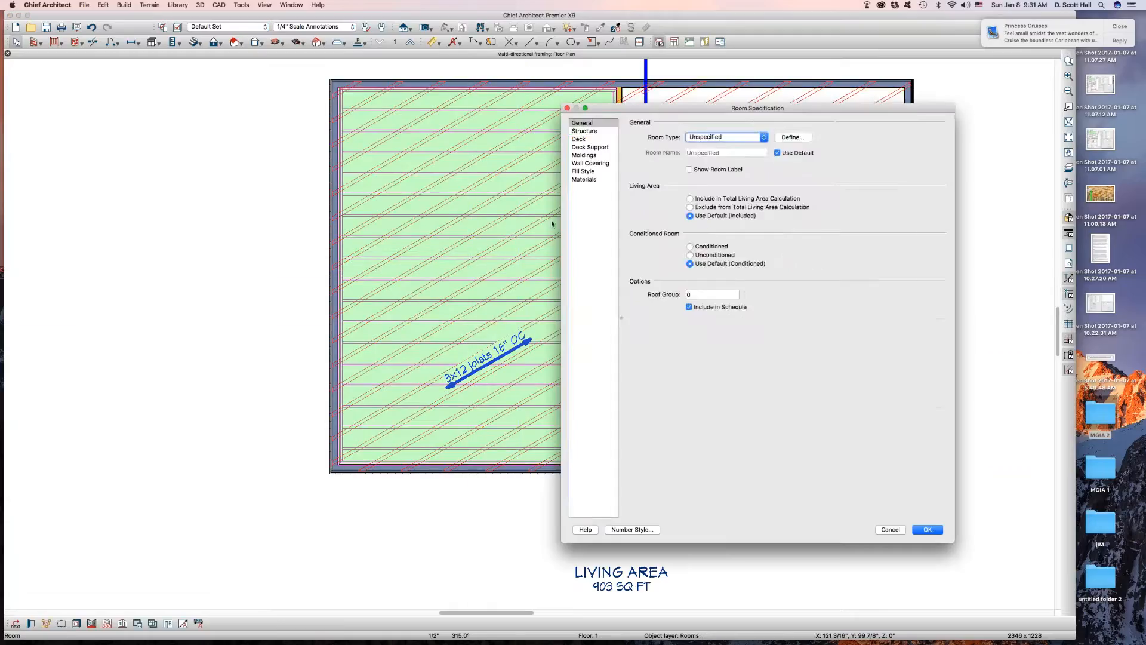
{"action": "left_click", "coordinate": [583, 131]}
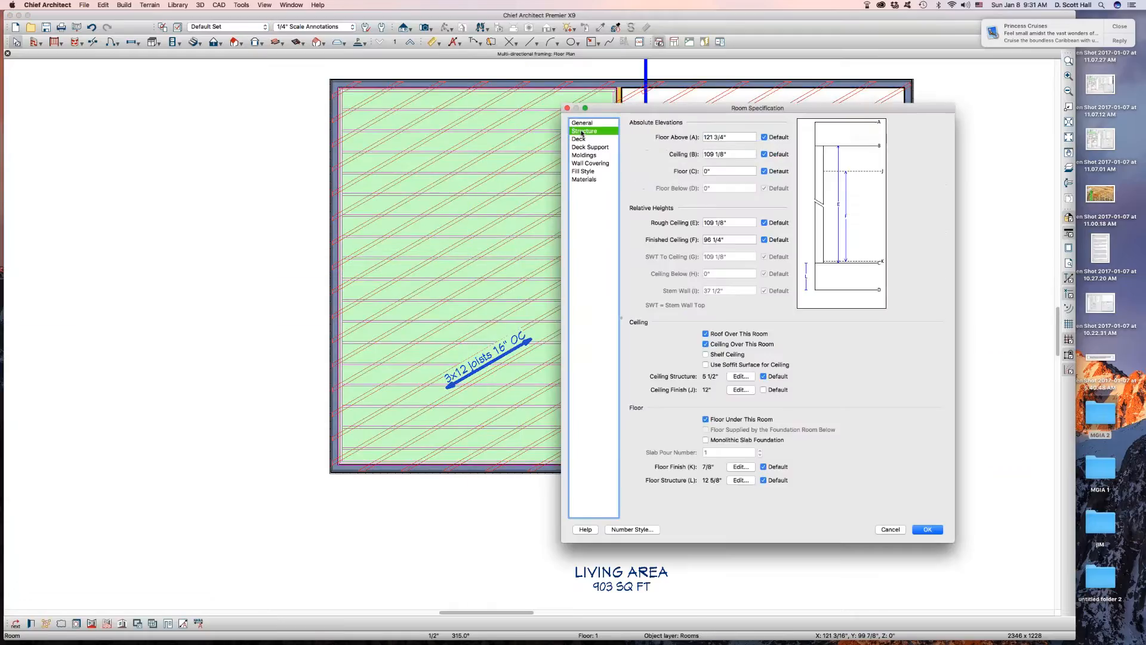
{"action": "left_click", "coordinate": [741, 389]}
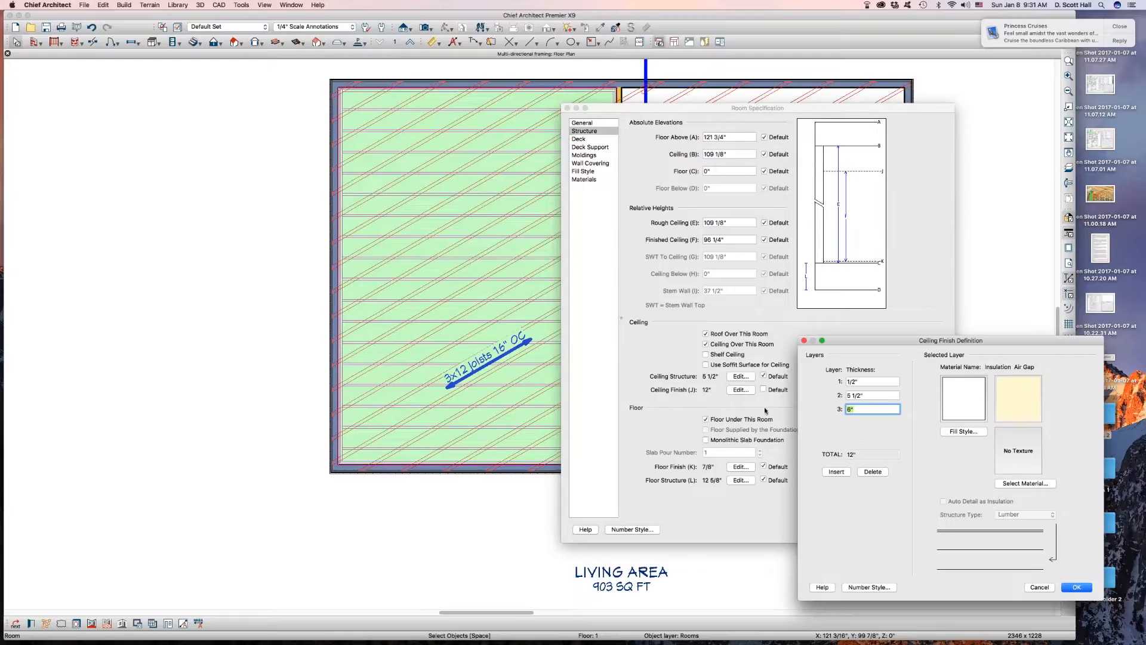
{"action": "type", "text": ".5"}
{"action": "left_click", "coordinate": [999, 484]}
{"action": "left_click", "coordinate": [87, 131]}
{"action": "left_click", "coordinate": [211, 167]}
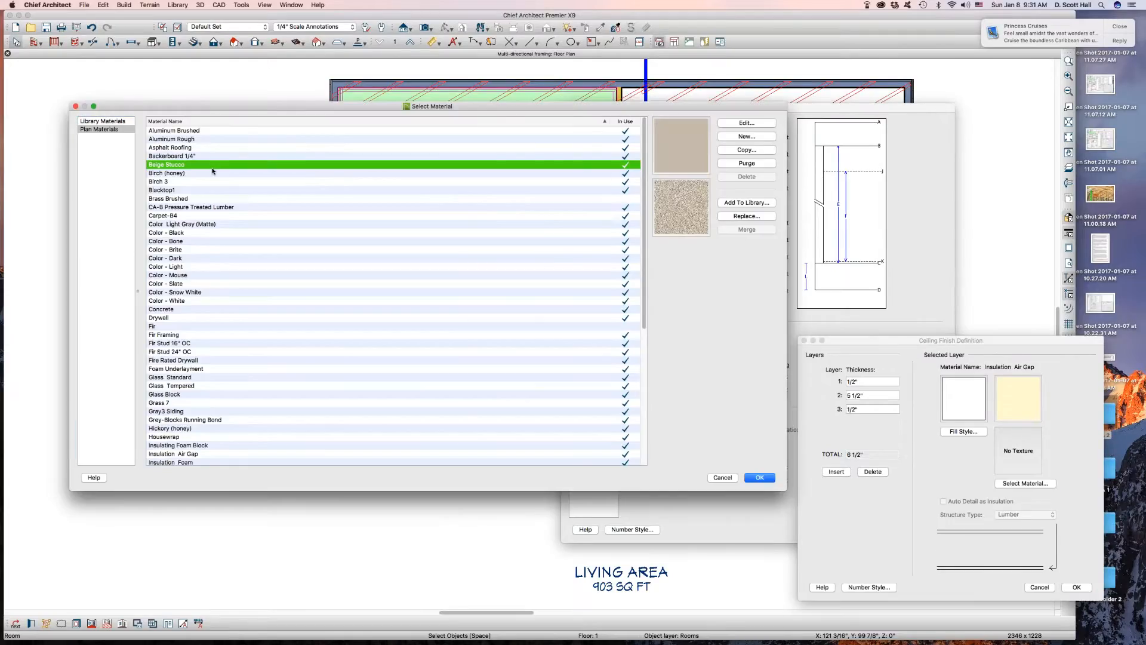
{"action": "left_click", "coordinate": [205, 249]}
{"action": "key", "text": "d"}
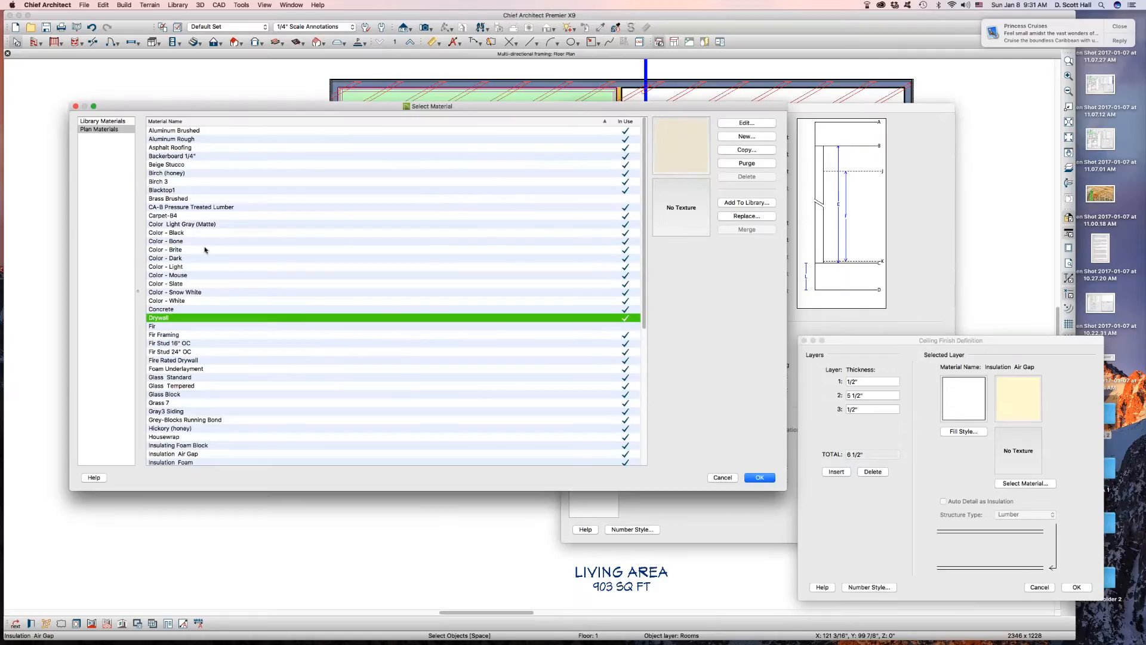
{"action": "key", "text": "Return"}
- Set the left room's ceiling finish layer 1 to 16" with the material Opening (no material), and apply the room changes
{"action": "left_click", "coordinate": [863, 394]}
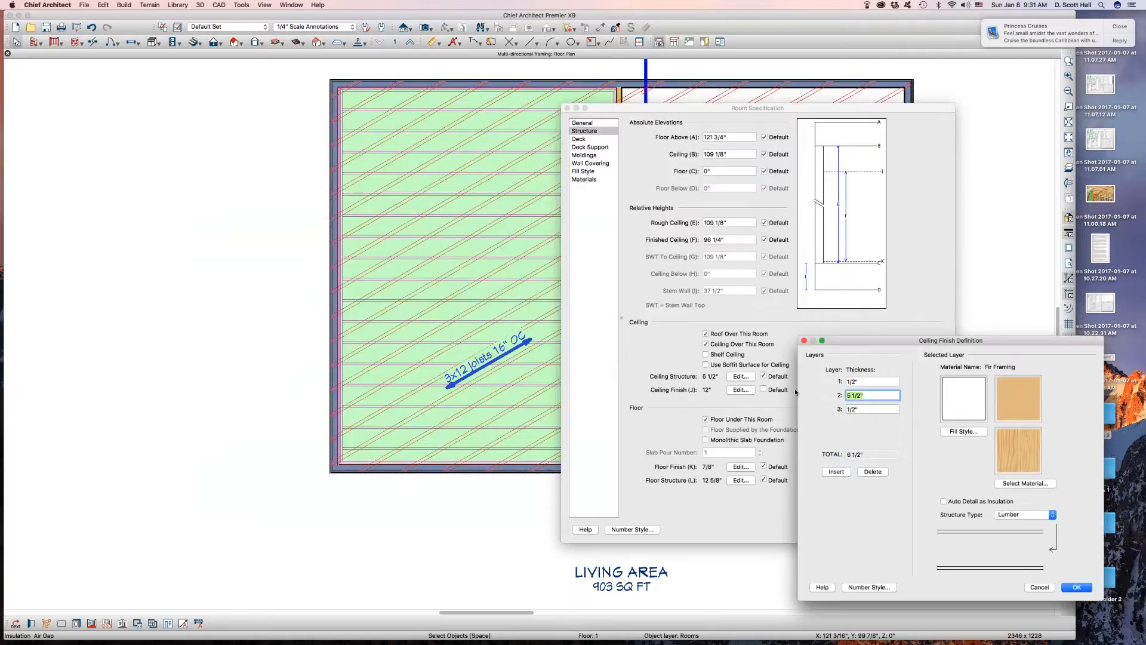
{"action": "key", "text": "shift+Tab"}
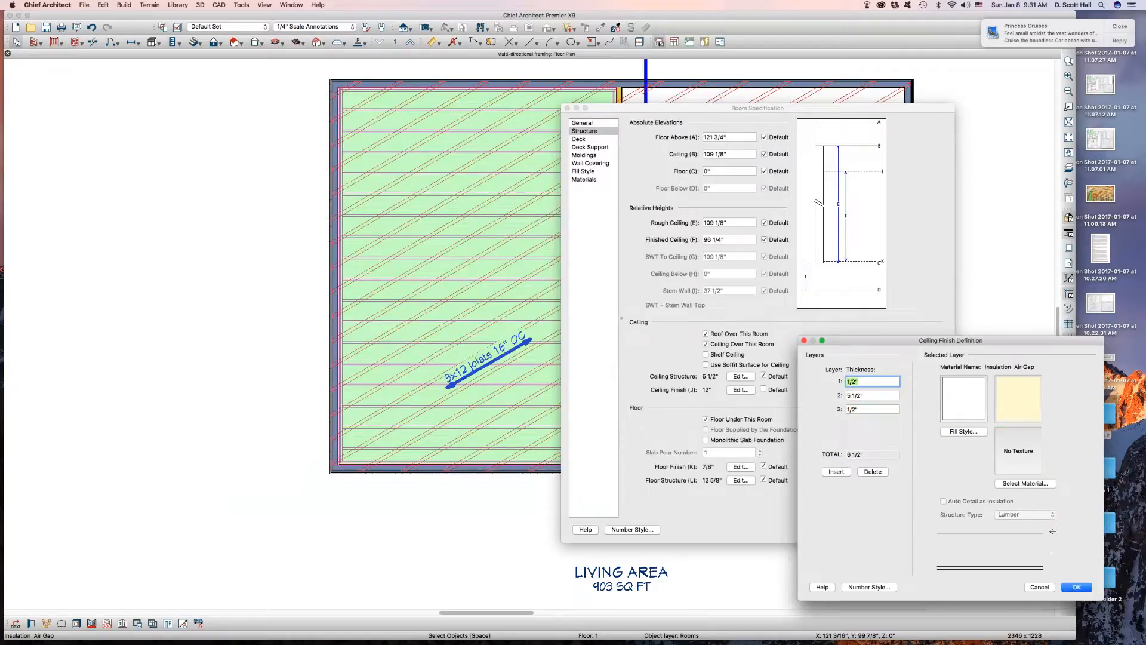
{"action": "type", "text": "16\""}
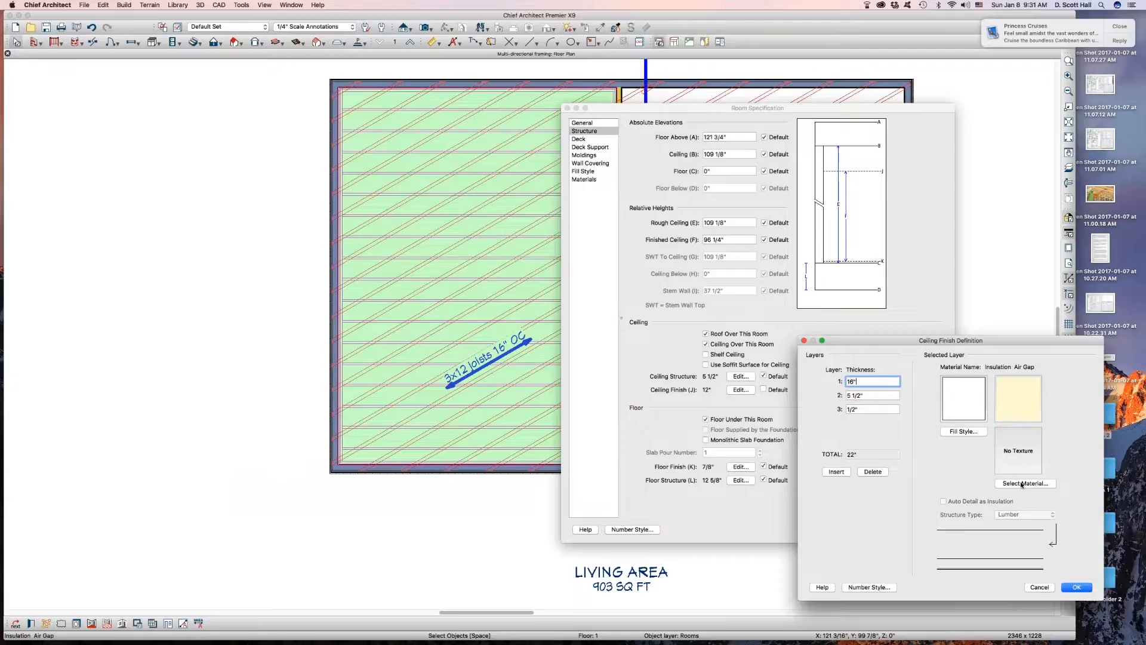
{"action": "left_click", "coordinate": [1022, 483]}
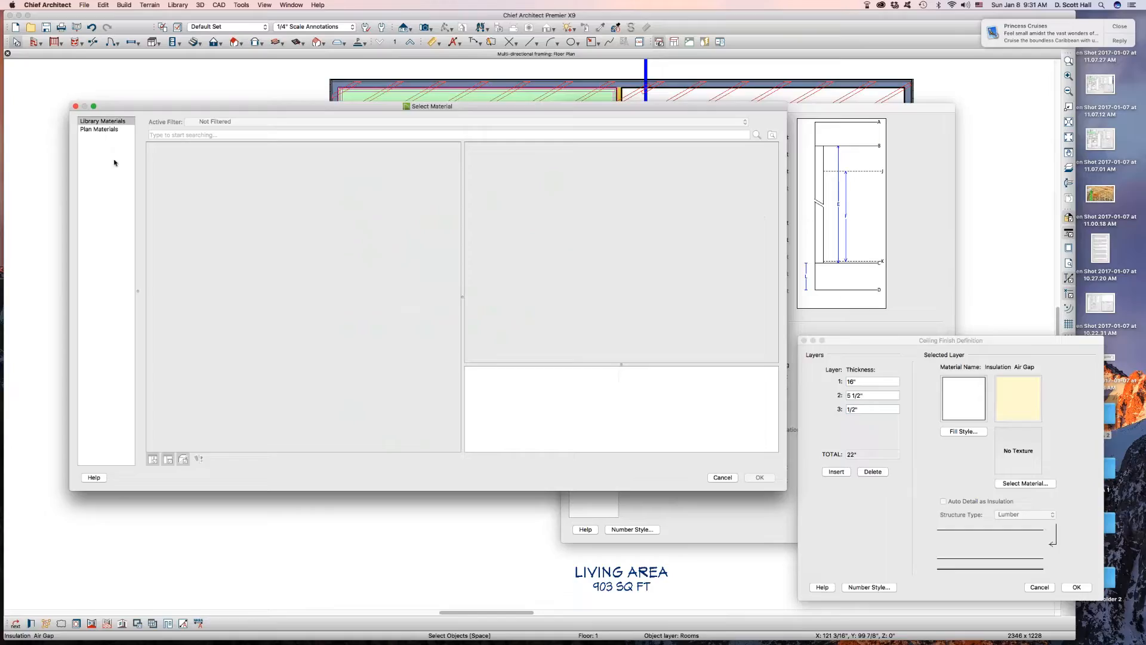
{"action": "left_click", "coordinate": [88, 131]}
{"action": "left_click", "coordinate": [252, 242]}
{"action": "key", "text": "o"}
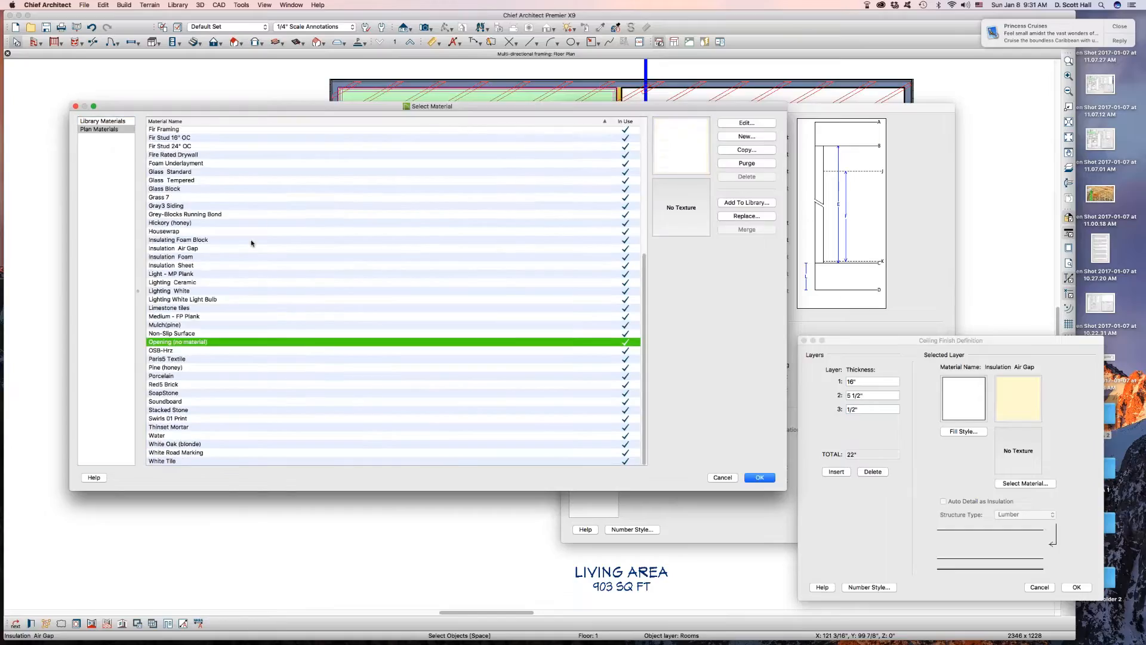
{"action": "key", "text": "Return"}
{"action": "key", "text": "Return"}
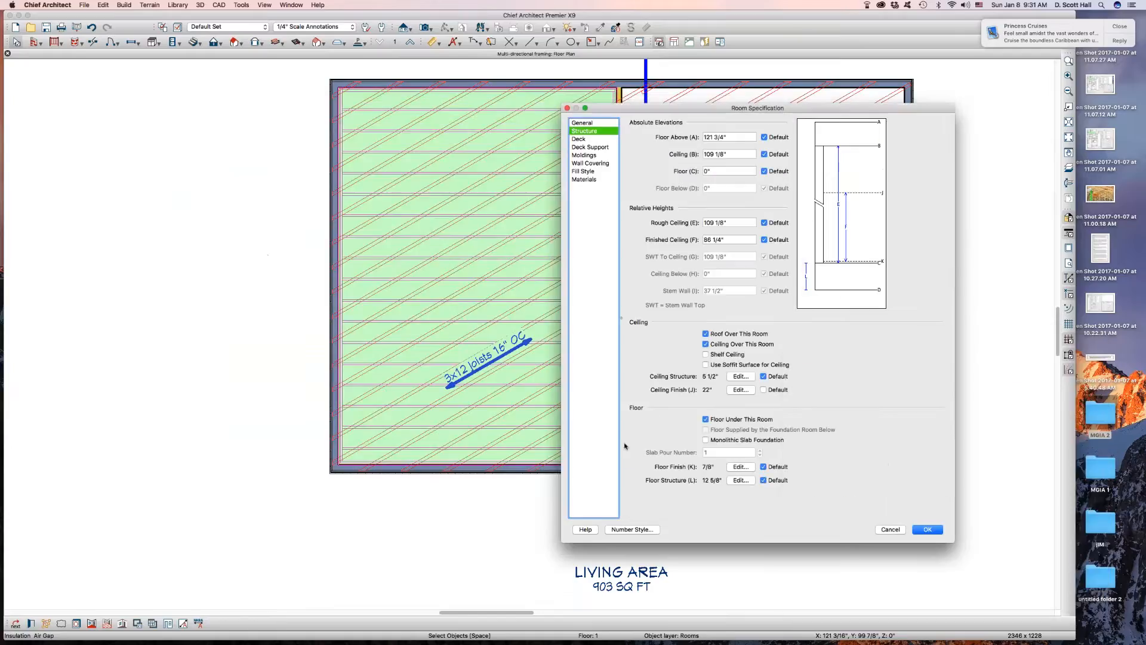
{"action": "left_click", "coordinate": [934, 531]}
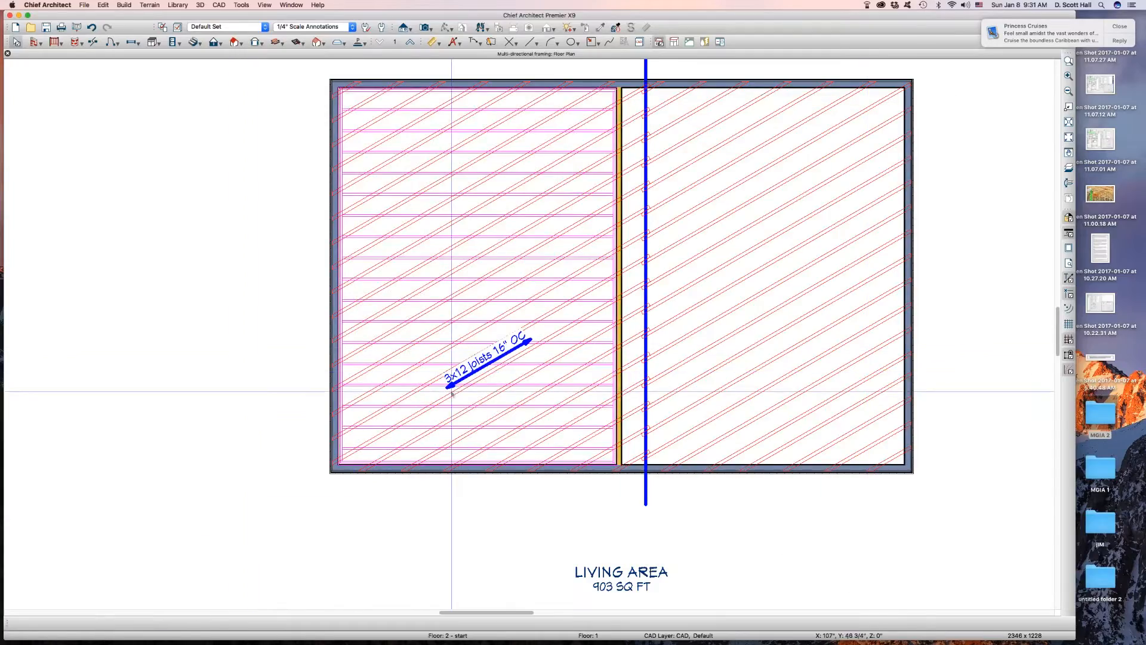
- Check the joist direction line in the left room, then run Build Framing with the current settings
{"action": "left_click", "coordinate": [505, 354]}
{"action": "left_click", "coordinate": [191, 226]}
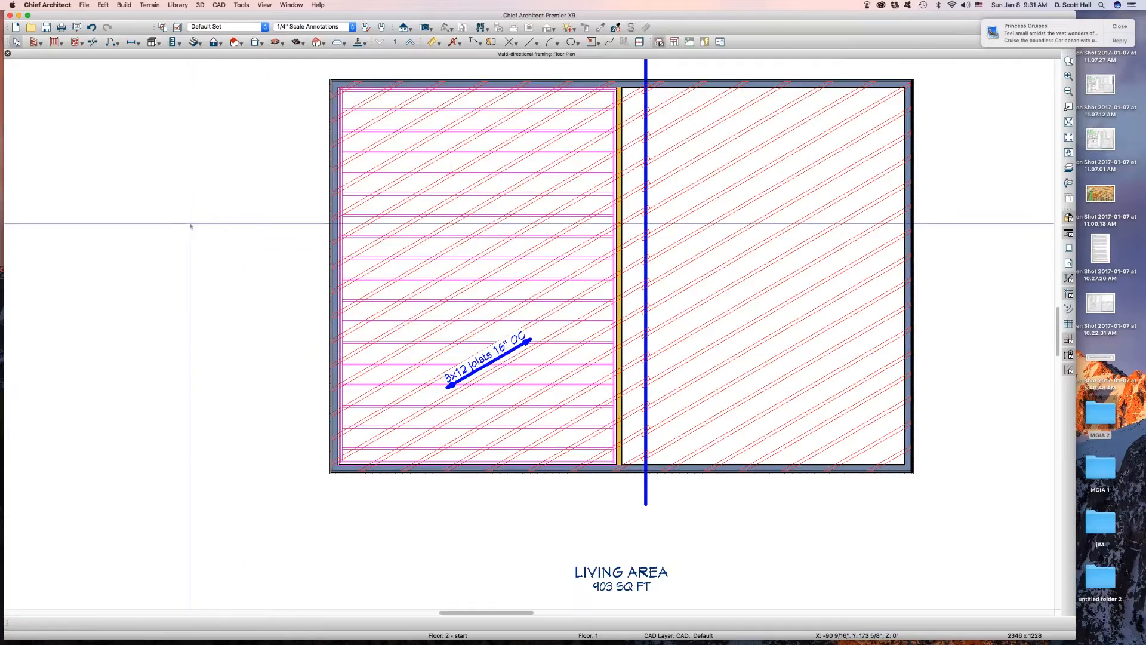
{"action": "left_click", "coordinate": [317, 41]}
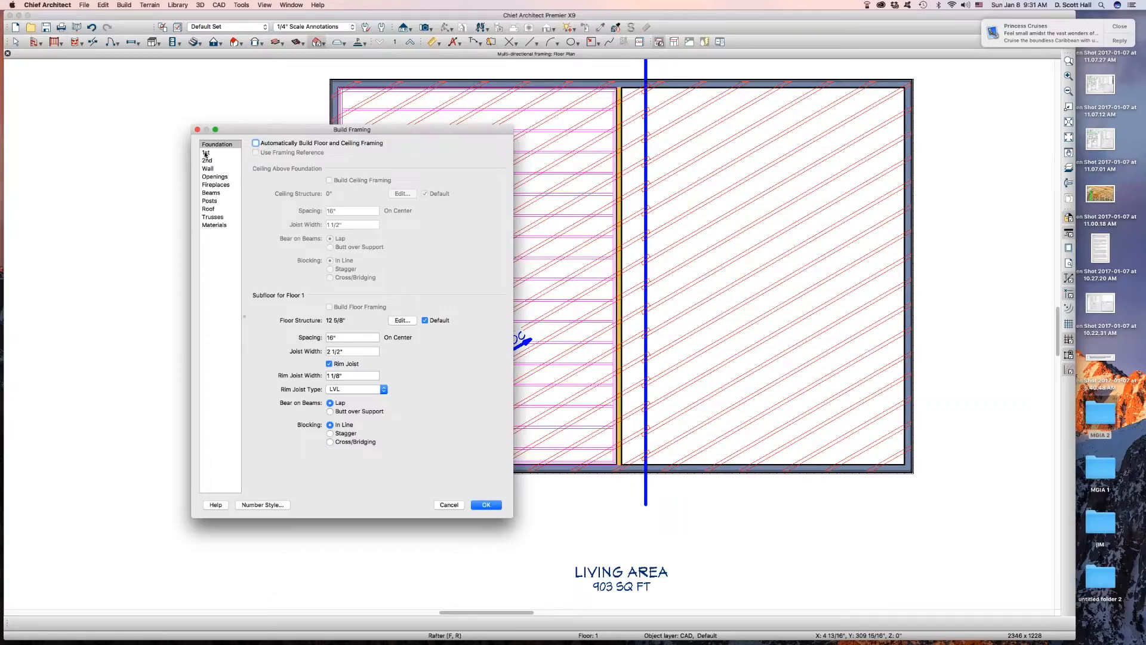
{"action": "left_click", "coordinate": [486, 505]}
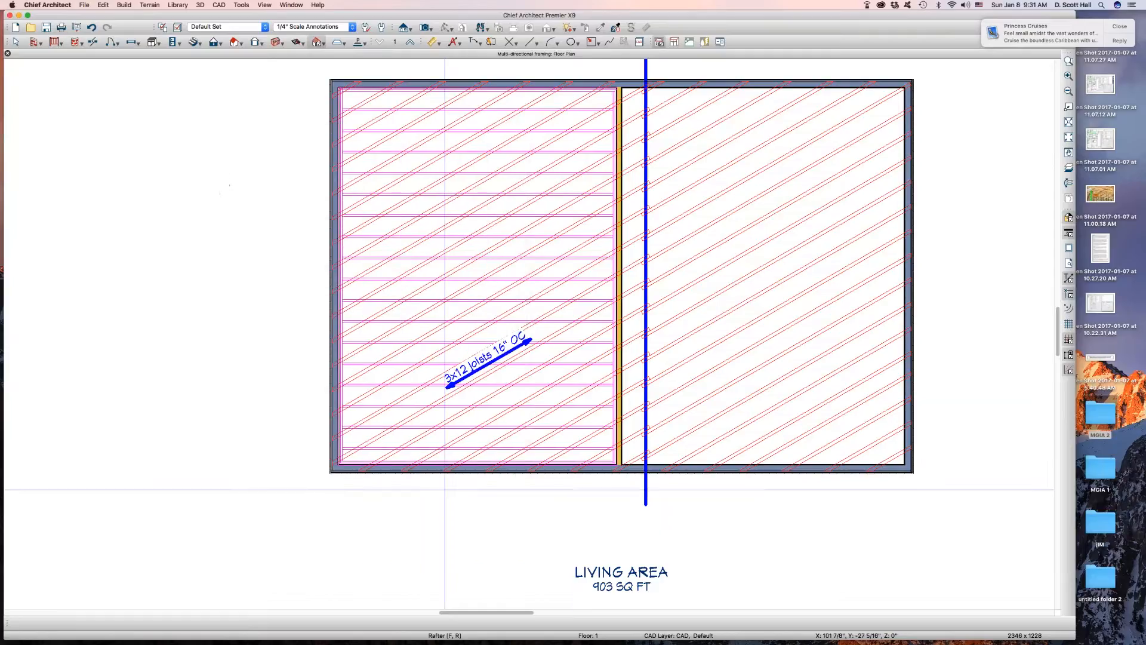
- Use the Joist tool to select all floor and ceiling joists across both rooms at once and delete them
{"action": "scroll", "coordinate": [448, 518], "scroll_direction": "down", "scroll_amount": 1}
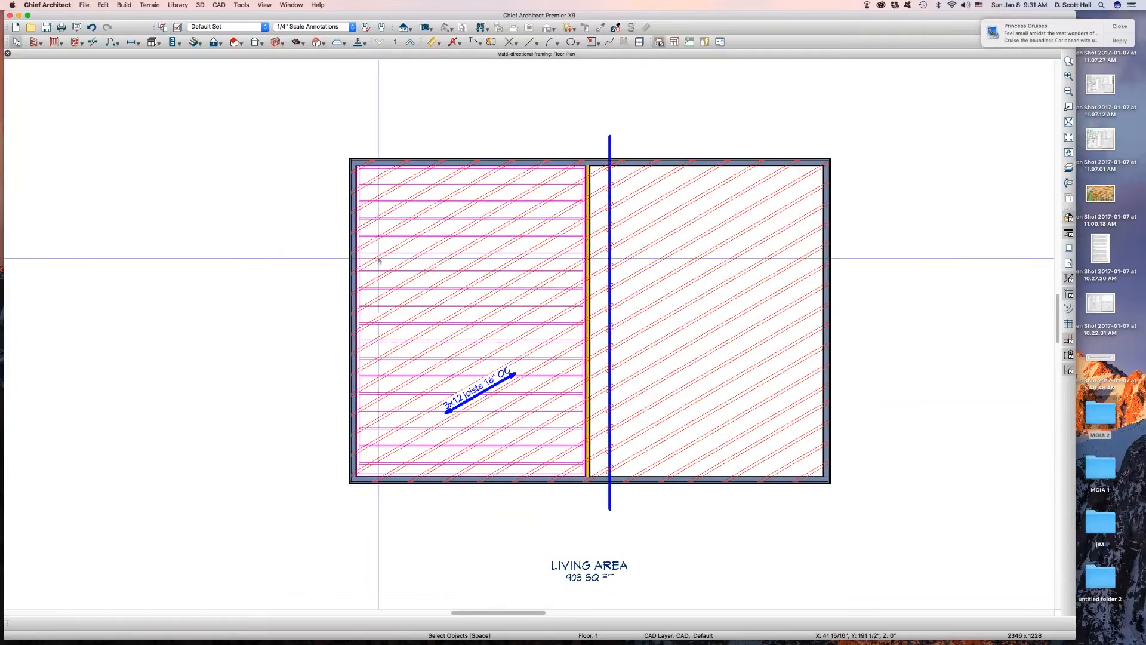
{"action": "left_click", "coordinate": [281, 44]}
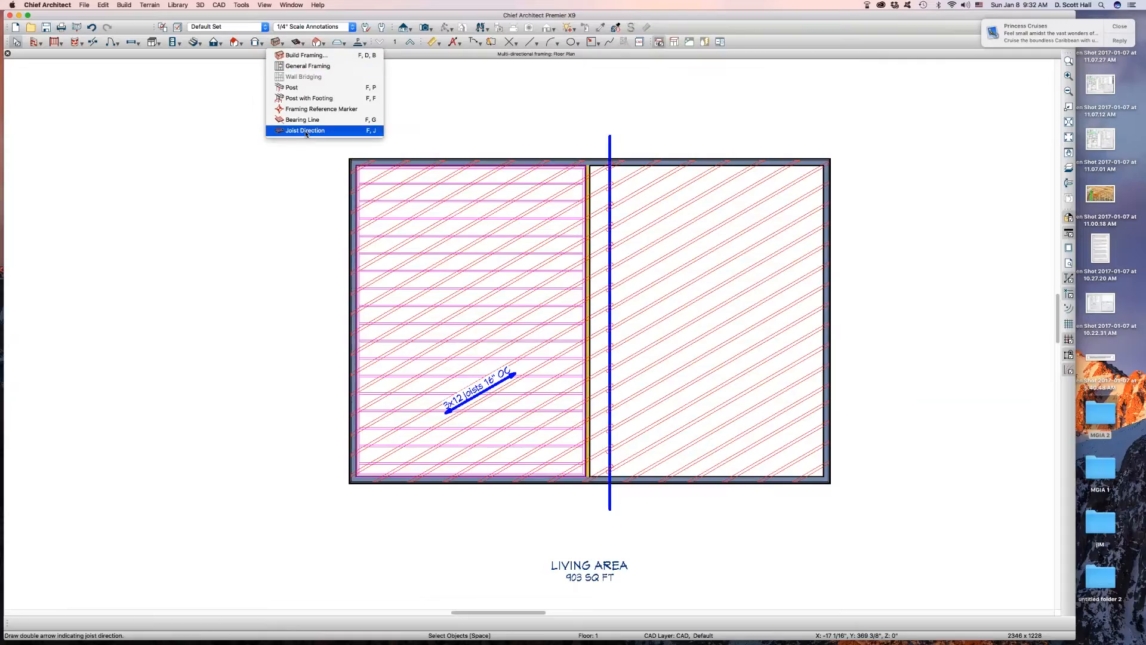
{"action": "left_click", "coordinate": [302, 45]}
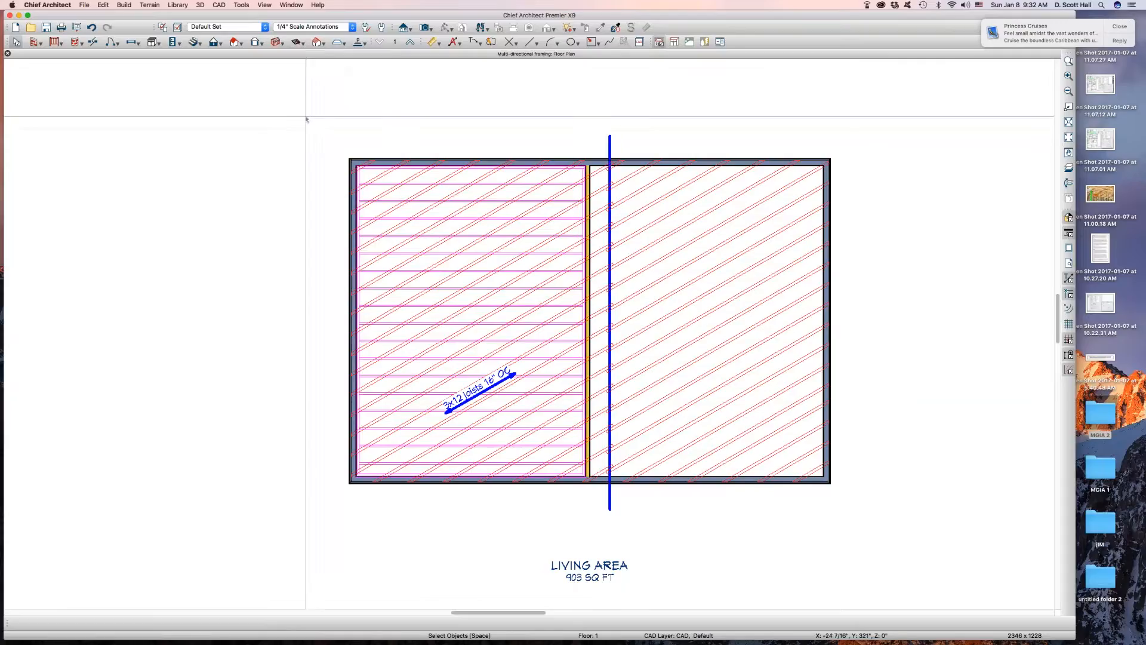
{"action": "left_click", "coordinate": [303, 44]}
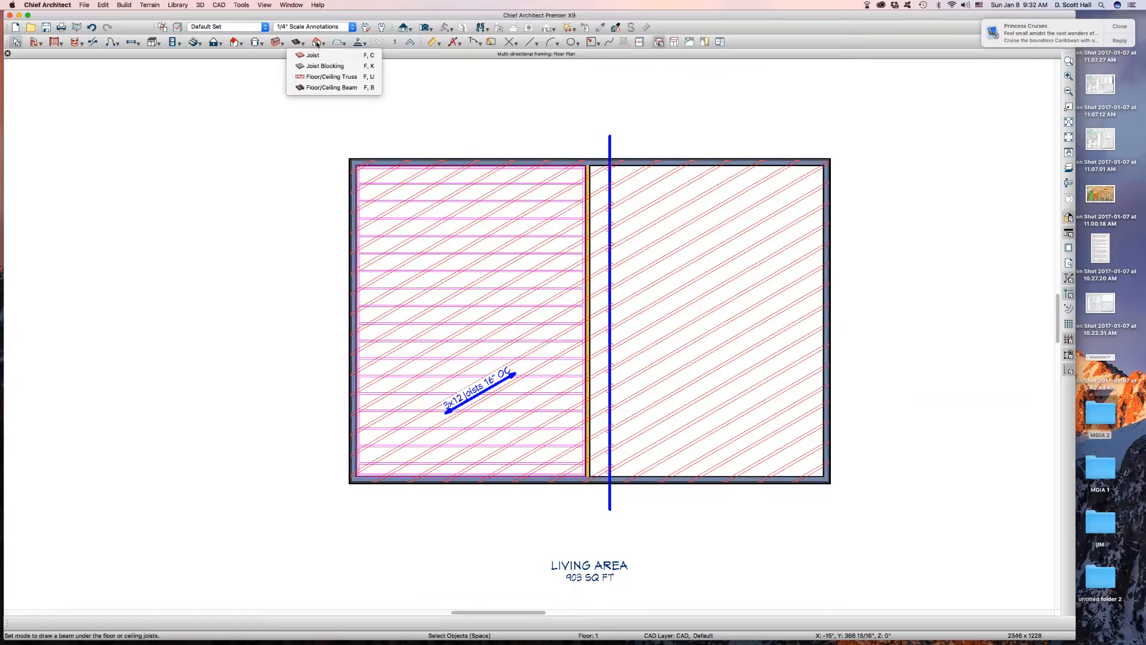
{"action": "left_click", "coordinate": [313, 55]}
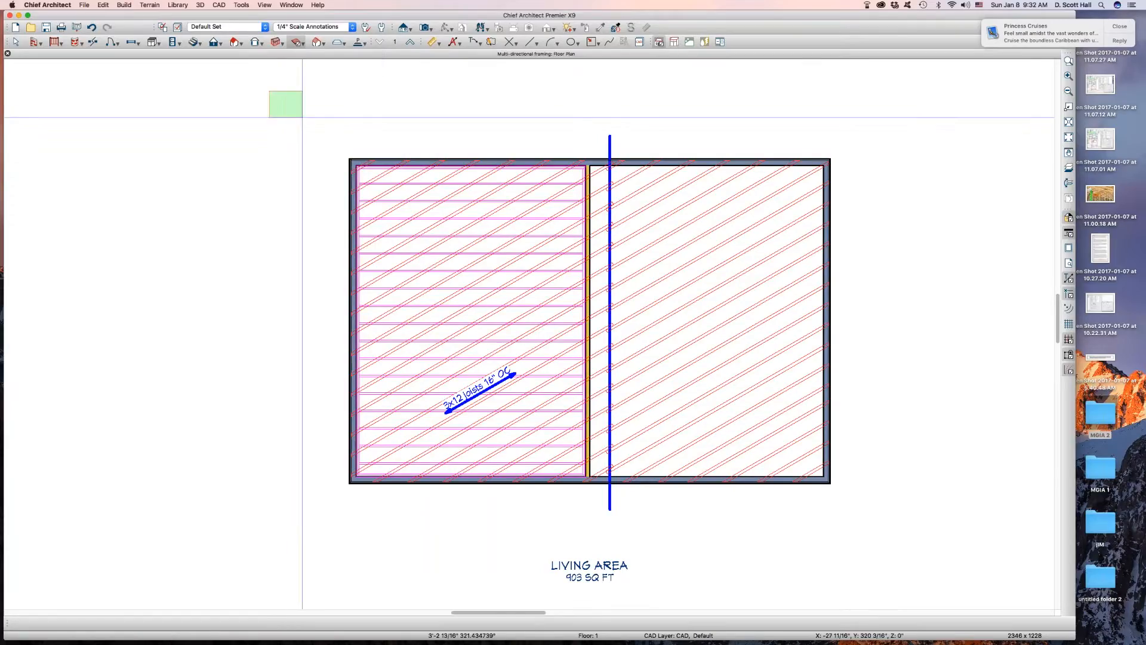
{"action": "left_click_drag", "start_coordinate": [303, 117], "coordinate": [921, 557]}
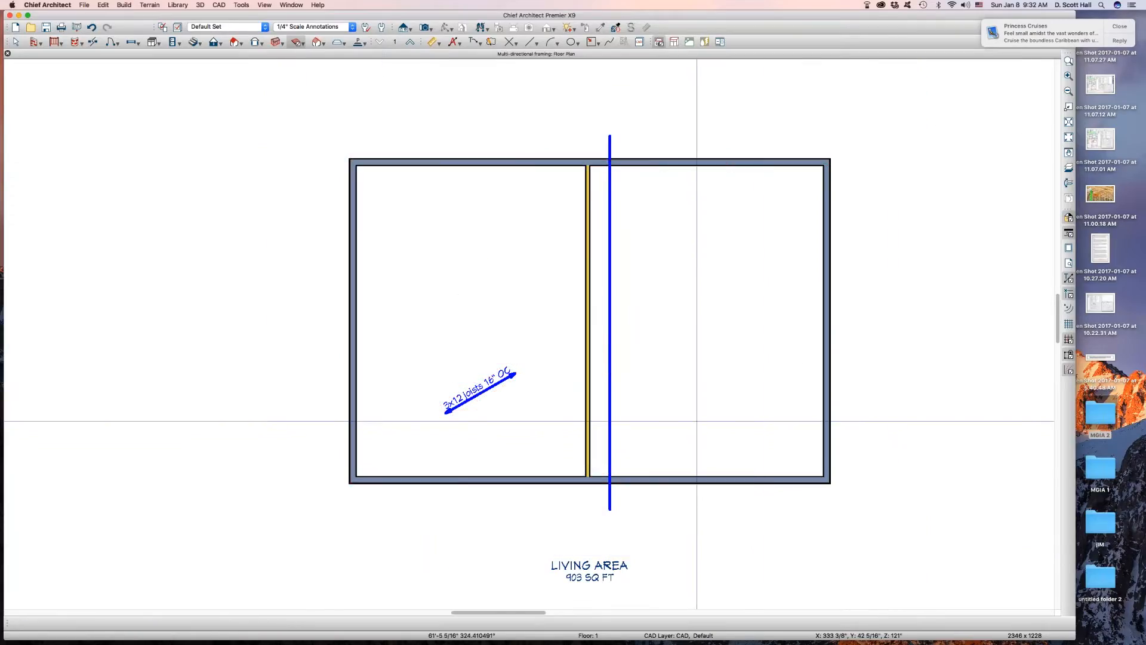
{"action": "key", "text": "Escape"}
- Build only the ceiling framing above floor 1, with Build Ceiling Framing enabled and Build Floor Framing left off
{"action": "left_click", "coordinate": [488, 393]}
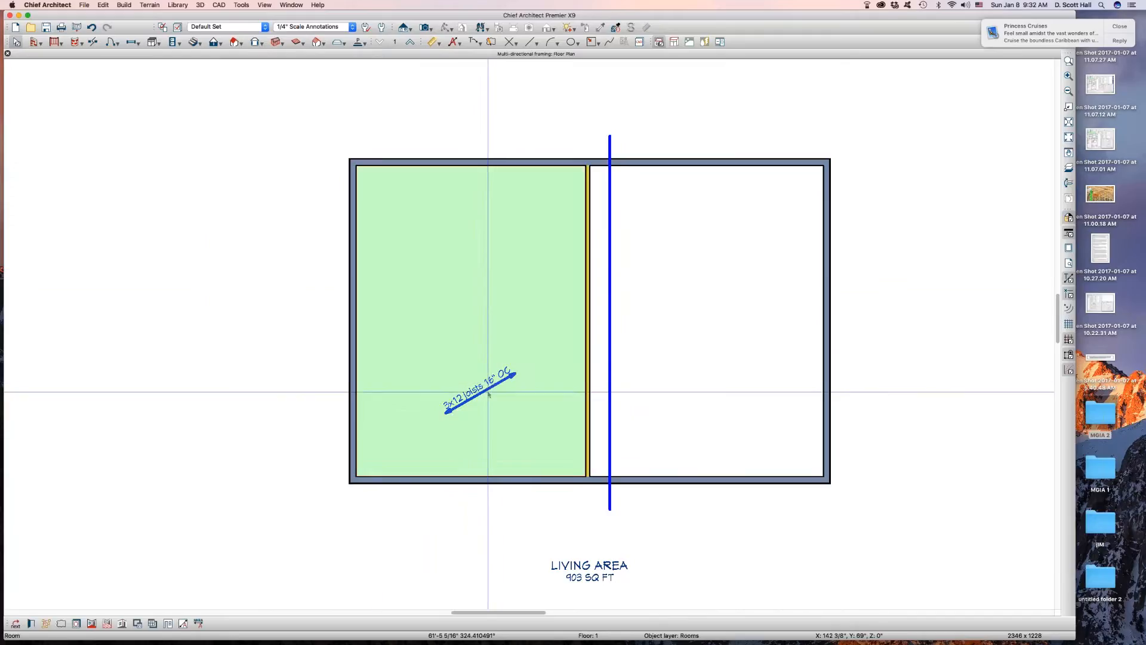
{"action": "left_click", "coordinate": [489, 393]}
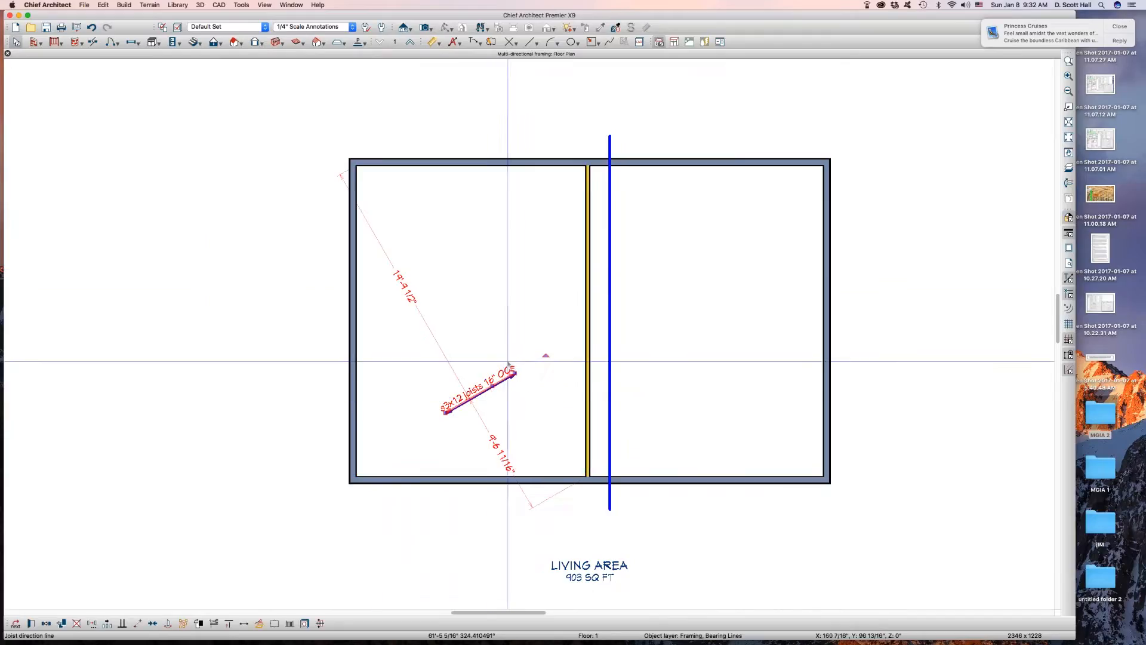
{"action": "scroll", "coordinate": [508, 362], "scroll_direction": "up", "scroll_amount": 1}
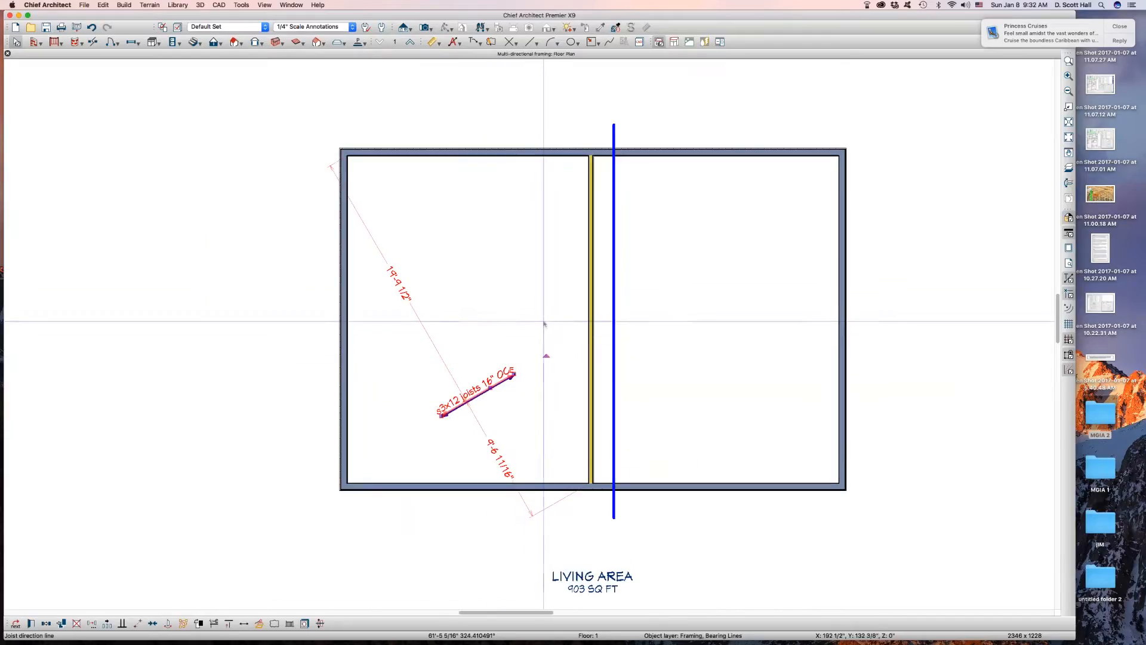
{"action": "left_click", "coordinate": [276, 42]}
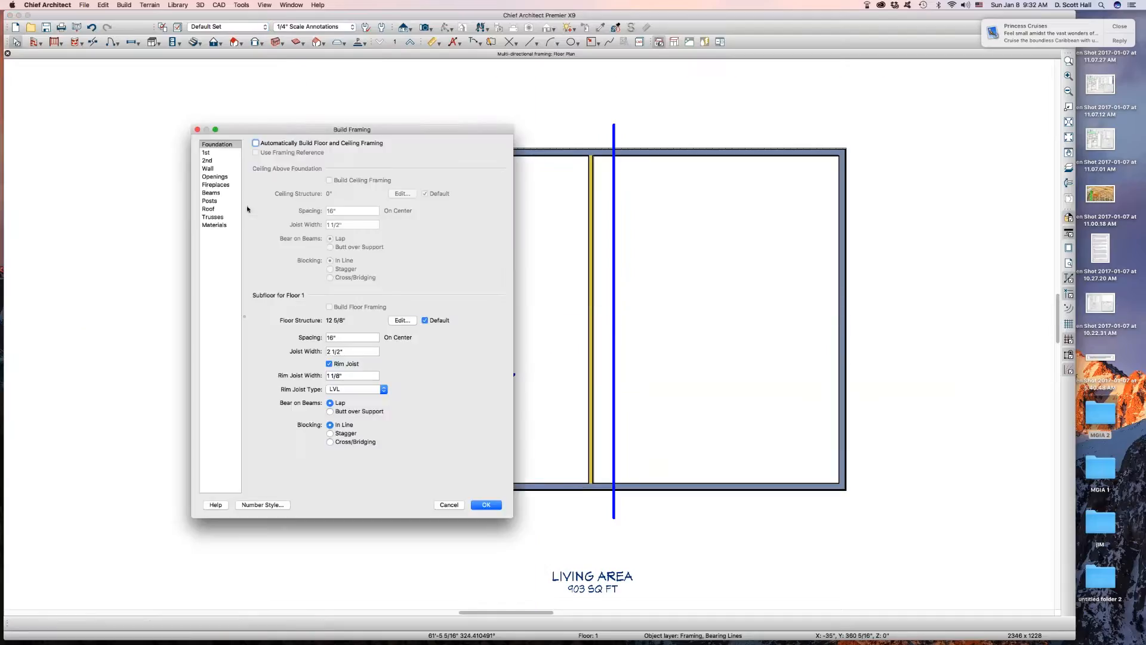
{"action": "left_click", "coordinate": [217, 153]}
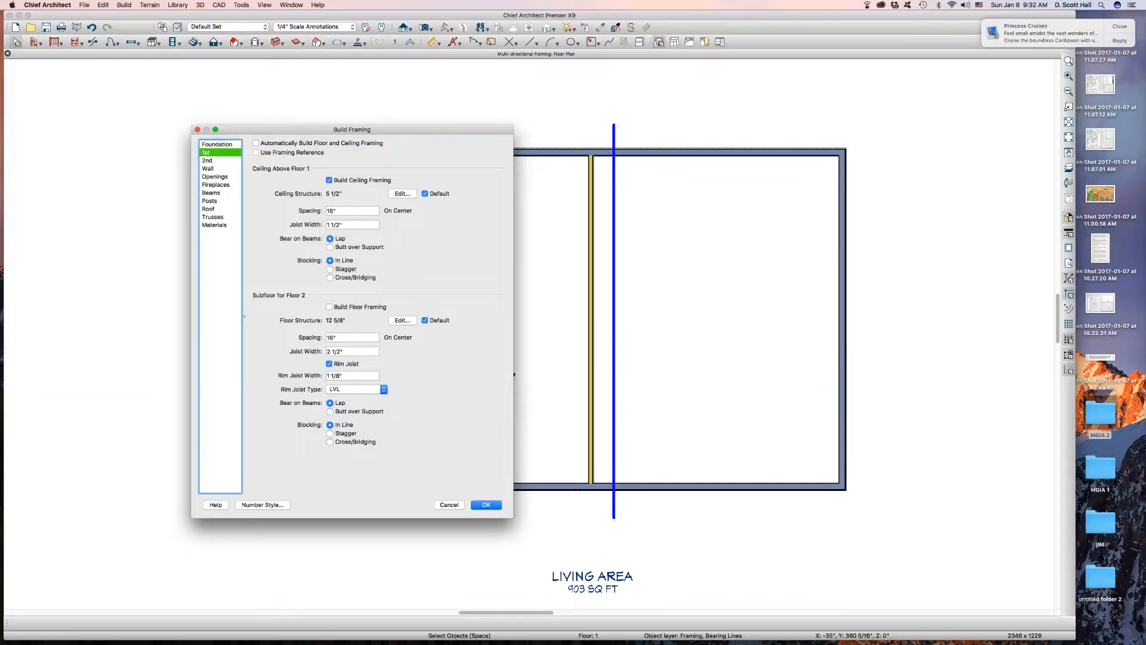
{"action": "key", "text": "Return"}
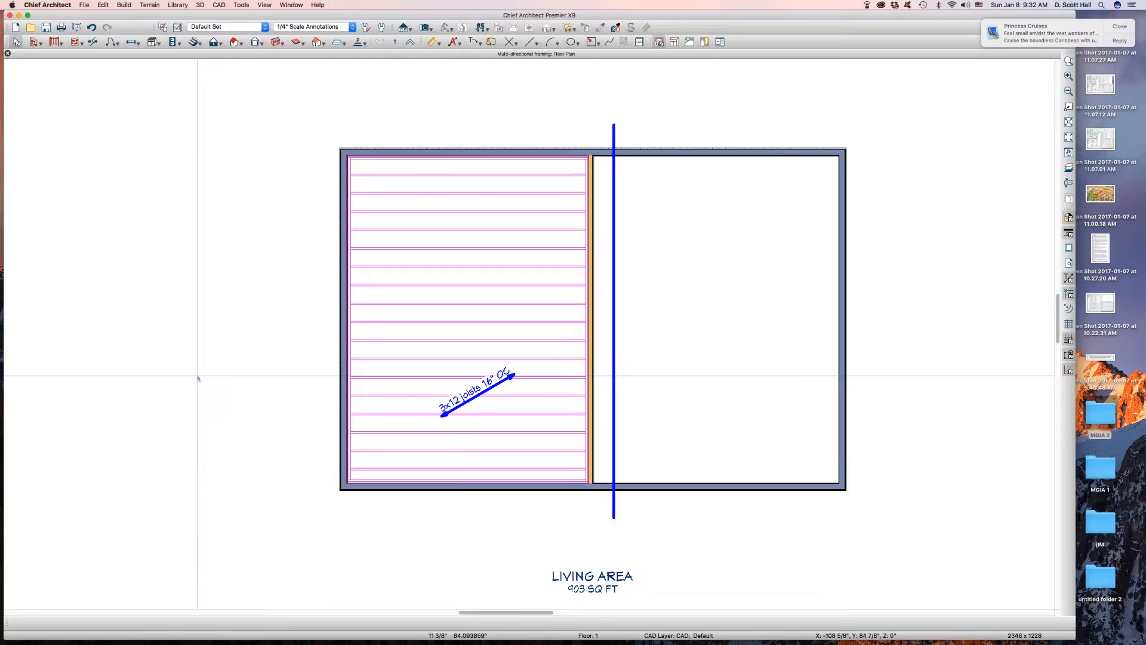
- Save the plan, agreeing to store it in the format that older versions cannot read
{"action": "left_click", "coordinate": [493, 388]}
{"action": "left_click", "coordinate": [121, 281]}
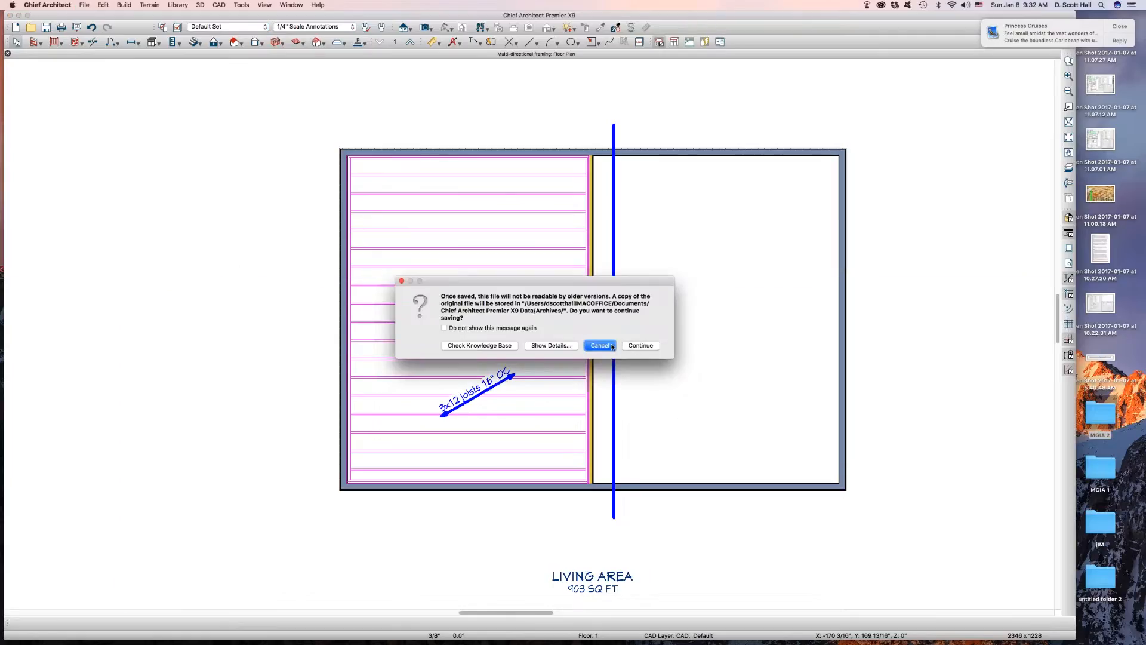
{"action": "left_click", "coordinate": [639, 346]}
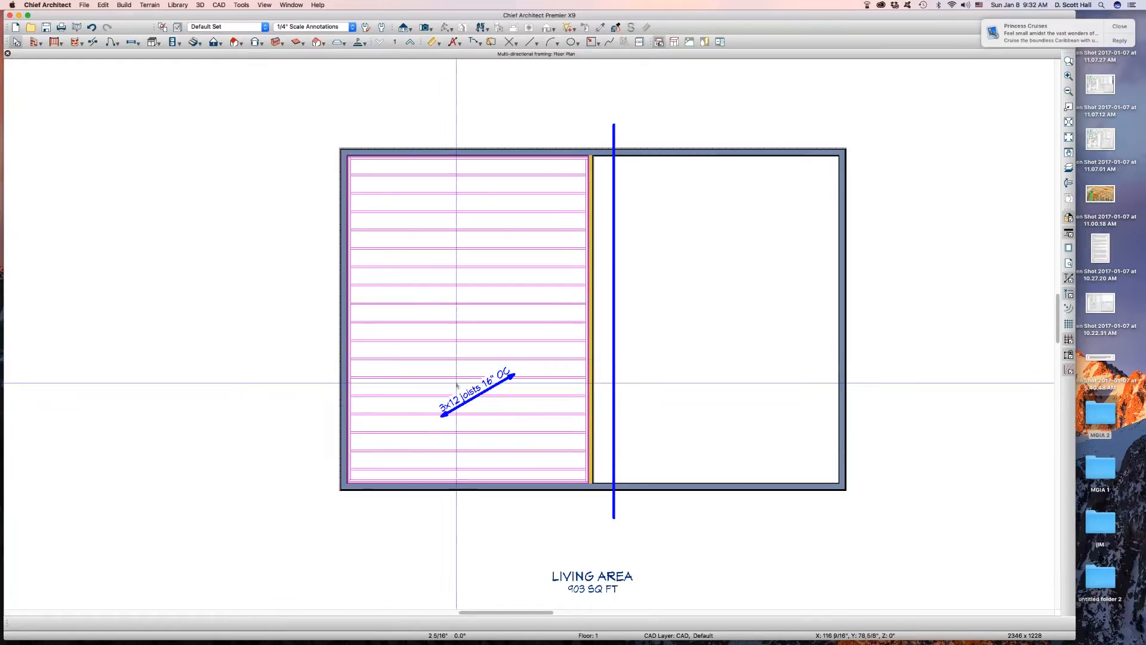
- Move the vertical bearing line into the left room, about 15'-2 1/2" from its left wall, and rebuild the ceiling framing above floor 1
{"action": "left_click", "coordinate": [592, 279]}
{"action": "left_click", "coordinate": [614, 264]}
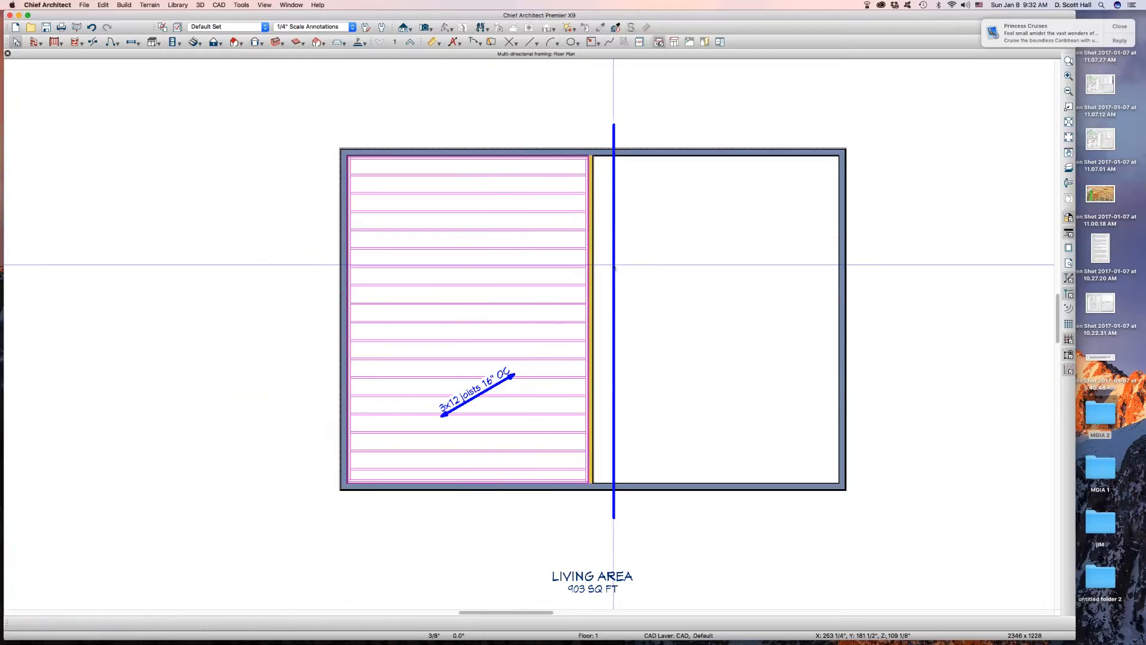
{"action": "left_click_drag", "start_coordinate": [614, 265], "coordinate": [560, 270]}
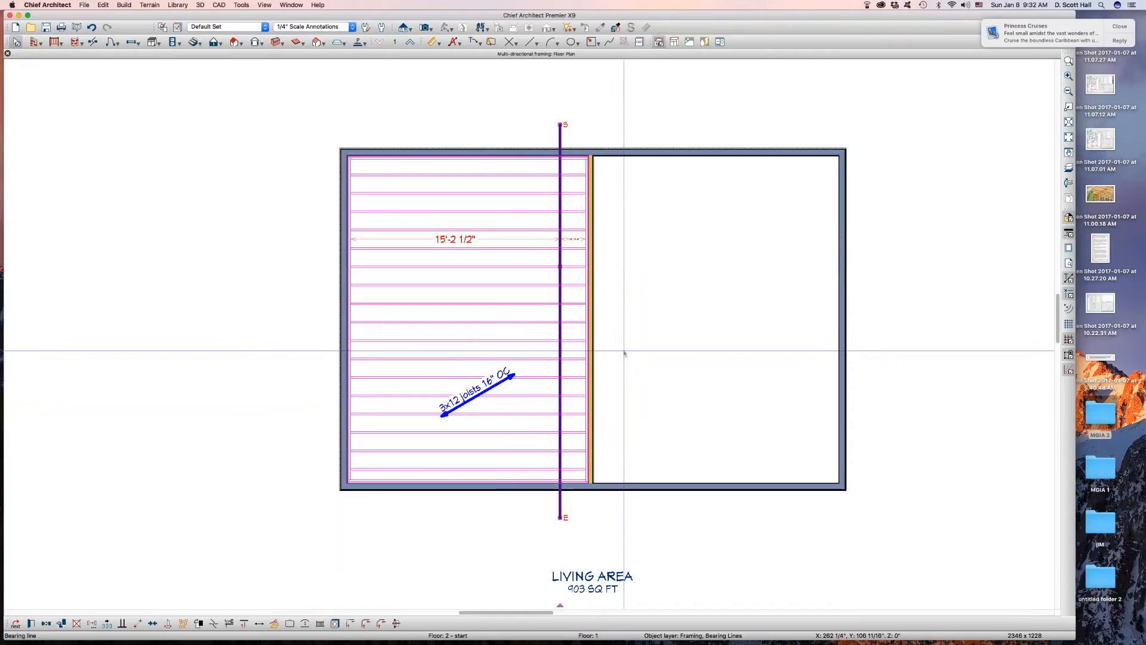
{"action": "left_click", "coordinate": [317, 42]}
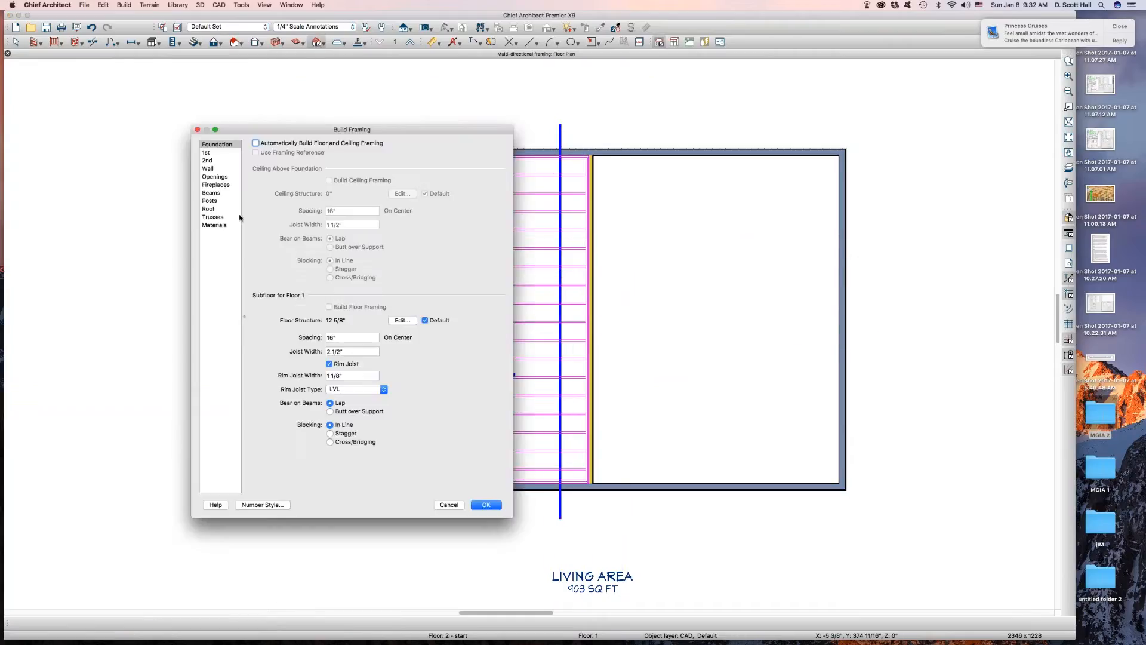
{"action": "left_click", "coordinate": [207, 153]}
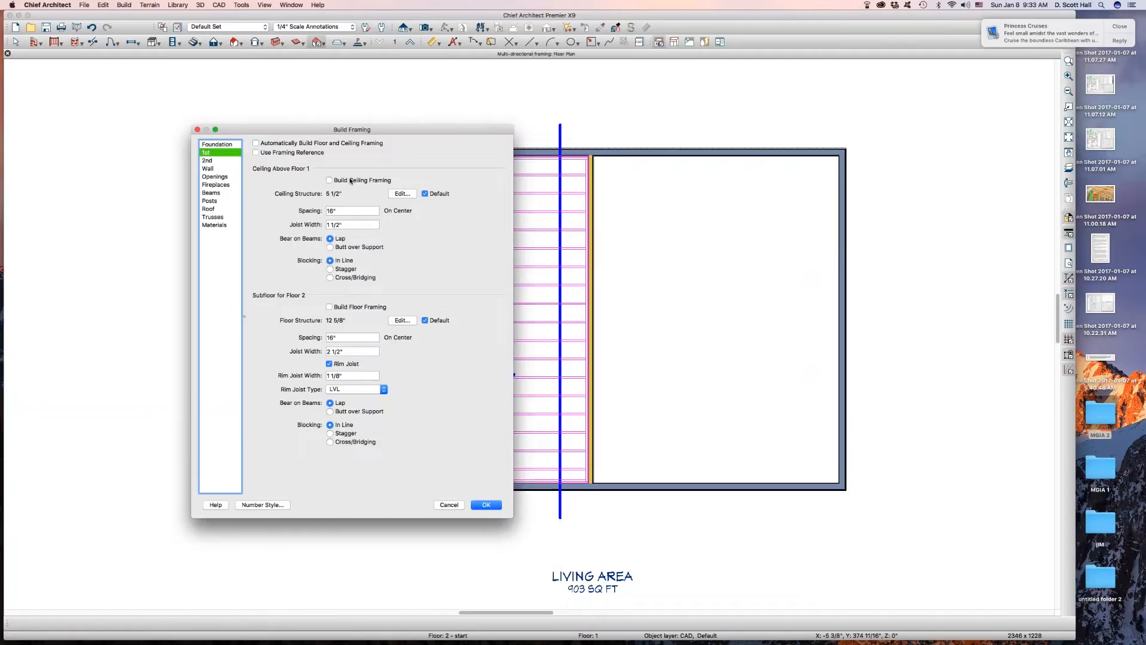
{"action": "key", "text": "Return"}
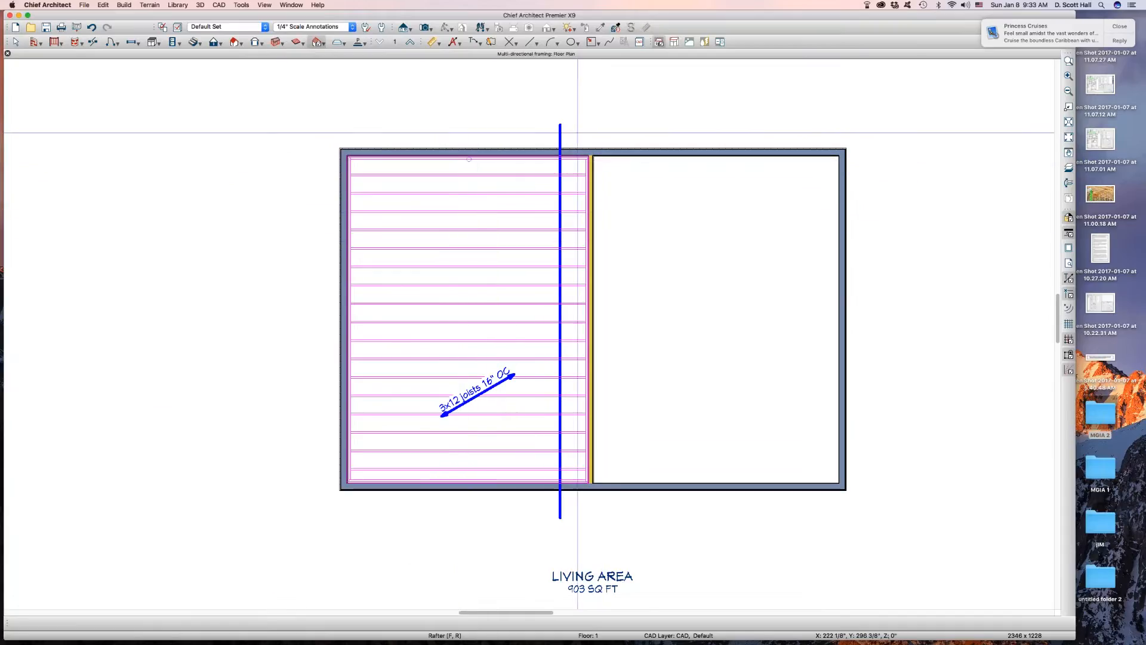
- Move the bearing line back into the right room and rotate the left room's joist direction line to slope down toward the right
{"action": "left_click", "coordinate": [560, 135]}
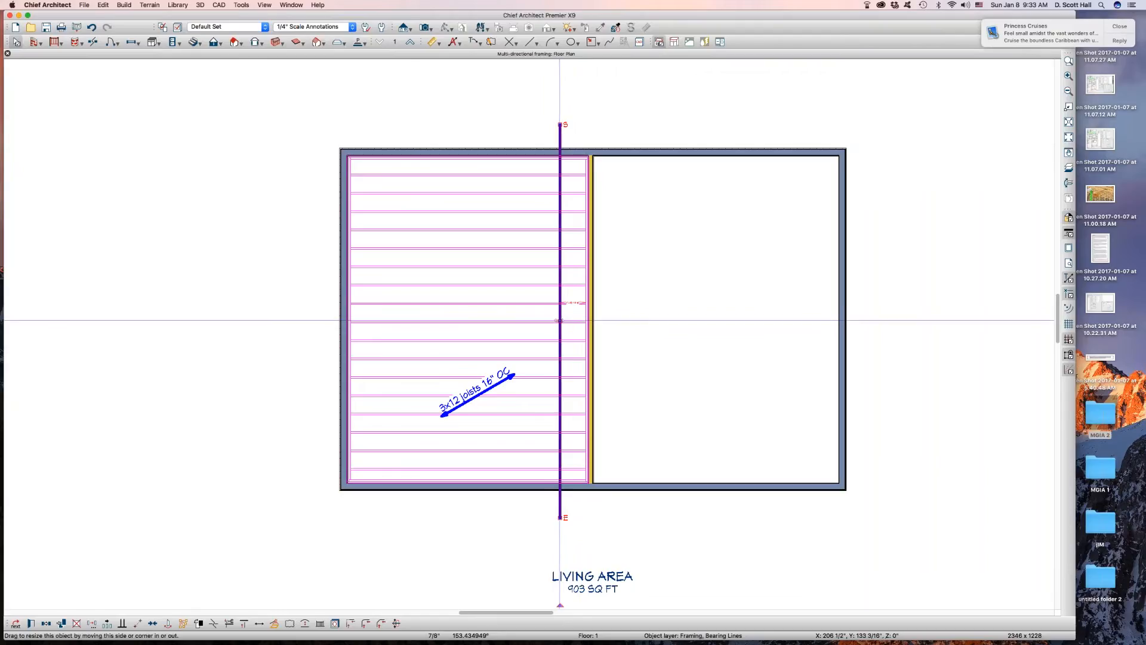
{"action": "left_click_drag", "start_coordinate": [558, 317], "coordinate": [624, 328]}
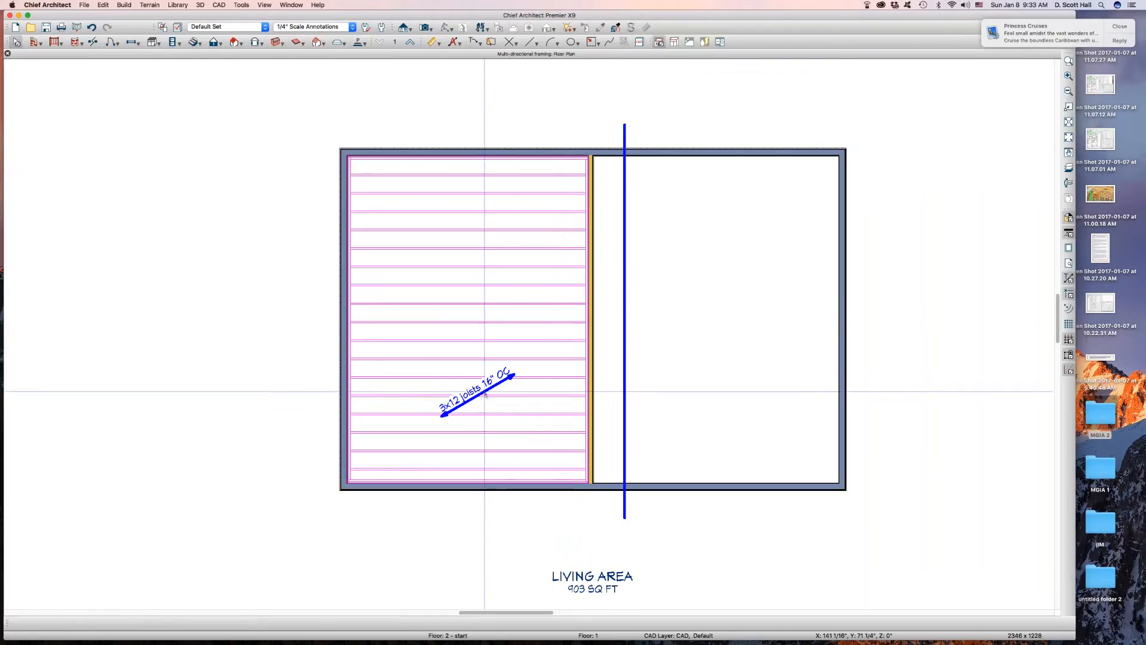
{"action": "left_click", "coordinate": [452, 395]}
{"action": "left_click_drag", "start_coordinate": [442, 414], "coordinate": [448, 308]}
{"action": "left_click", "coordinate": [243, 115]}
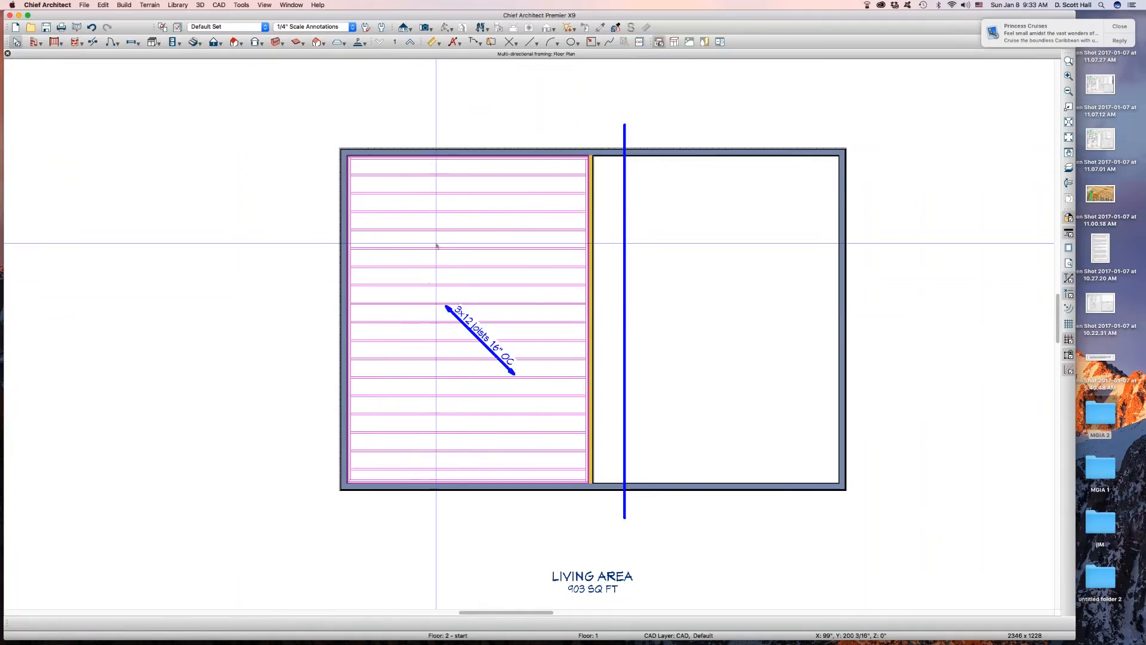
- Rebuild the ceiling framing above floor 1 with the rotated joist direction line in place
{"action": "left_click", "coordinate": [475, 335]}
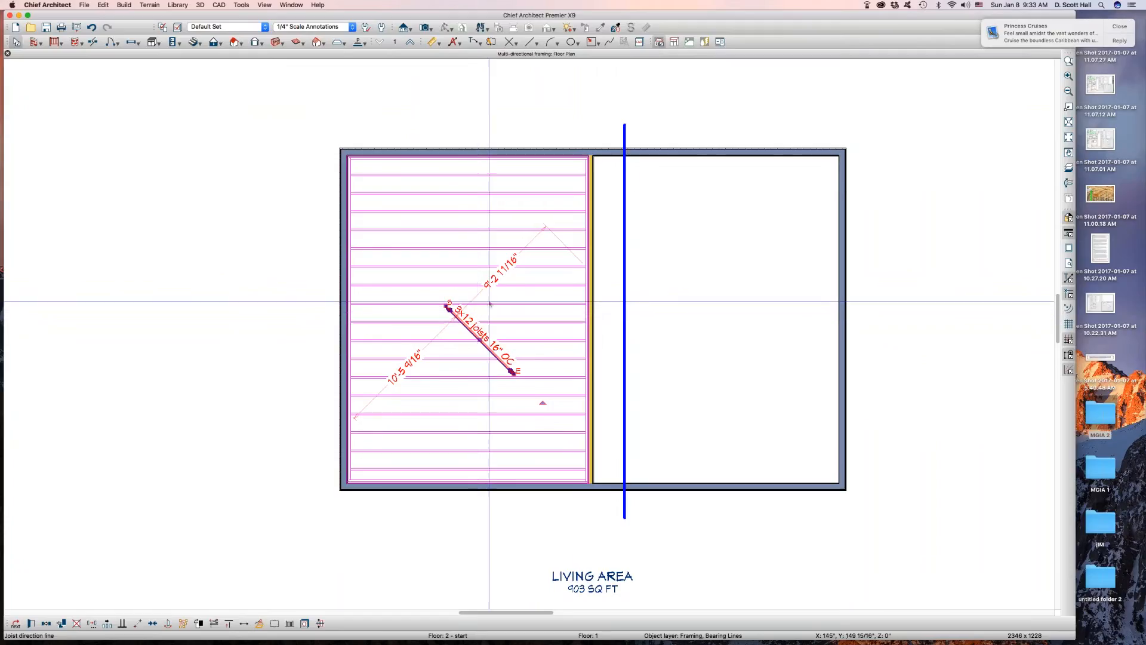
{"action": "left_click", "coordinate": [317, 42]}
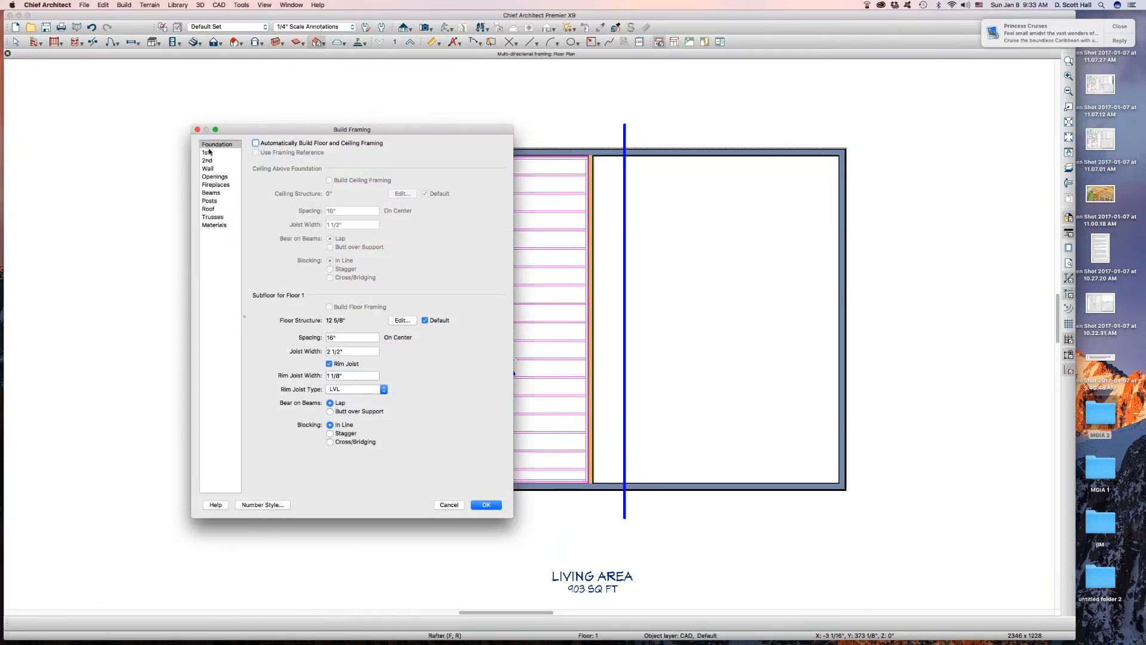
{"action": "left_click", "coordinate": [206, 153]}
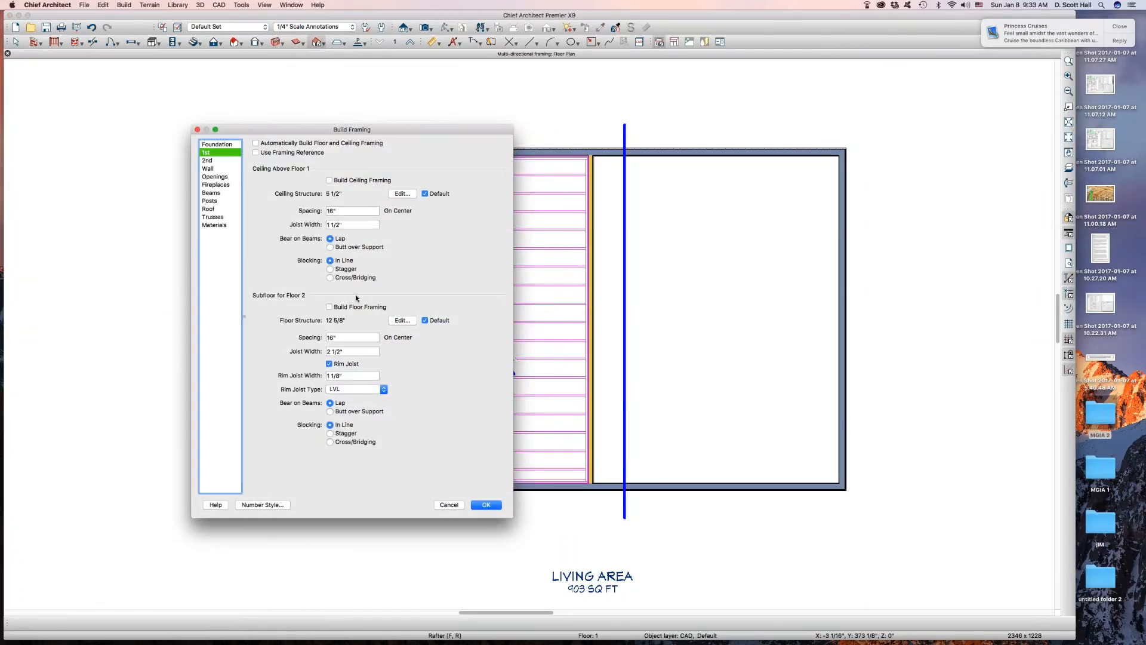
{"action": "key", "text": "Return"}
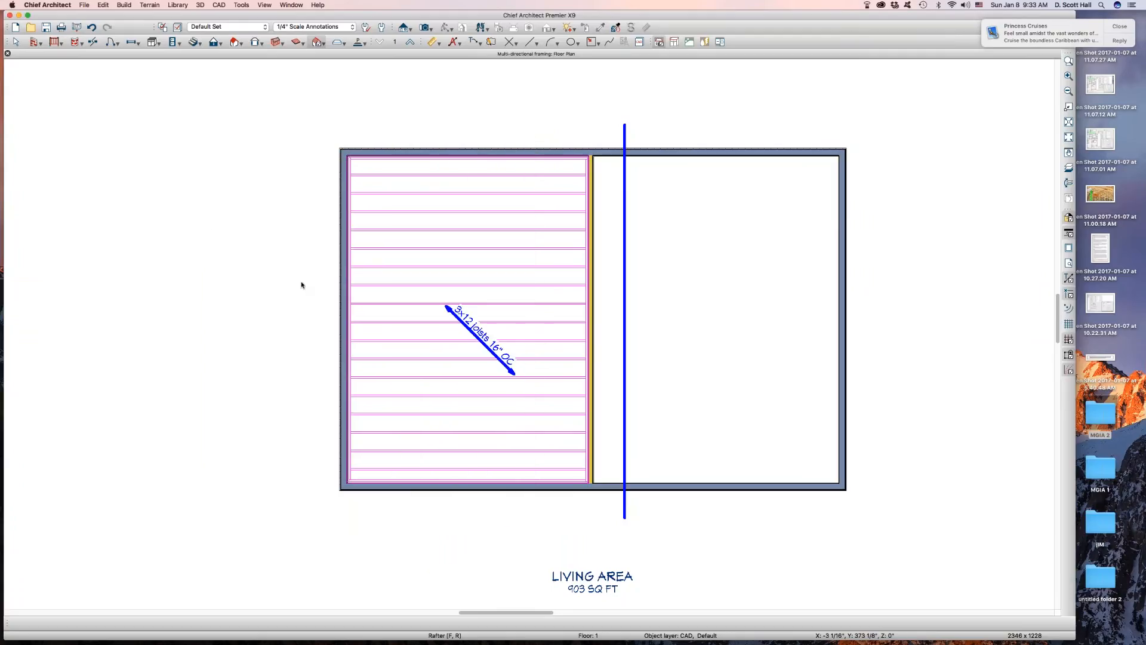